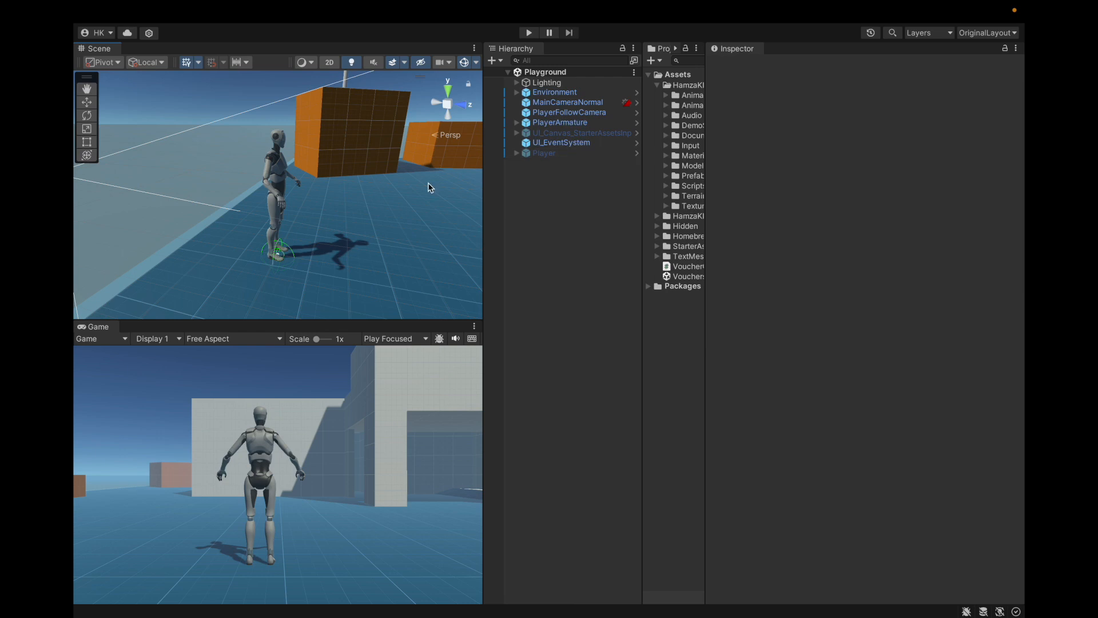
Step: Select PlayerArmature and review the settings of its HK Foot Placement component
{"action": "left_click", "coordinate": [557, 154]}
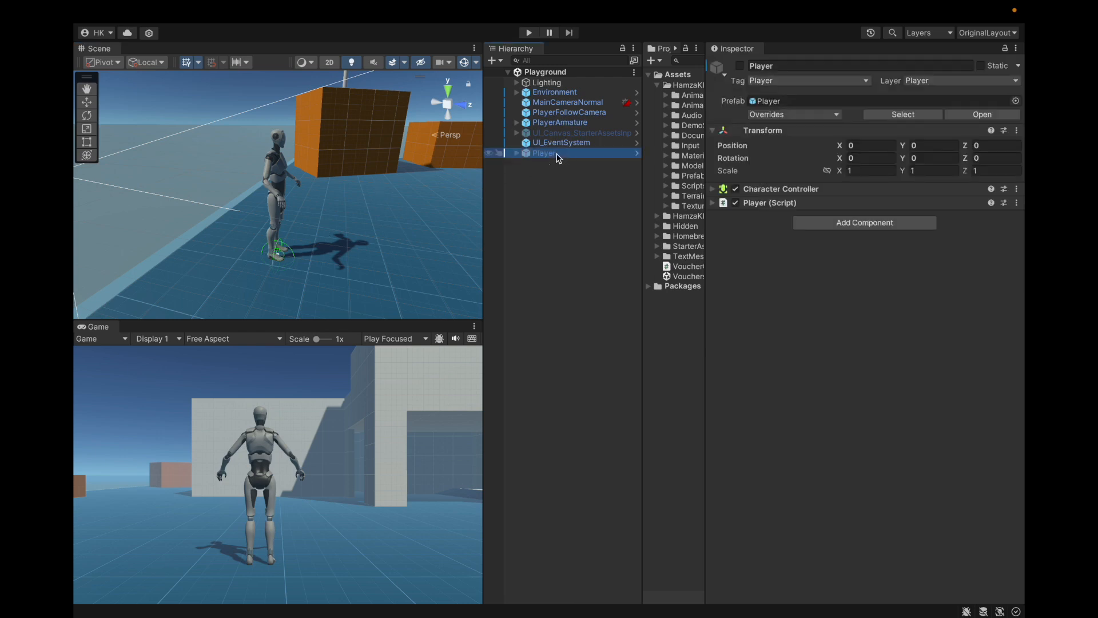
{"action": "key", "text": "Up"}
{"action": "key", "text": "Up"}
{"action": "key", "text": "Up"}
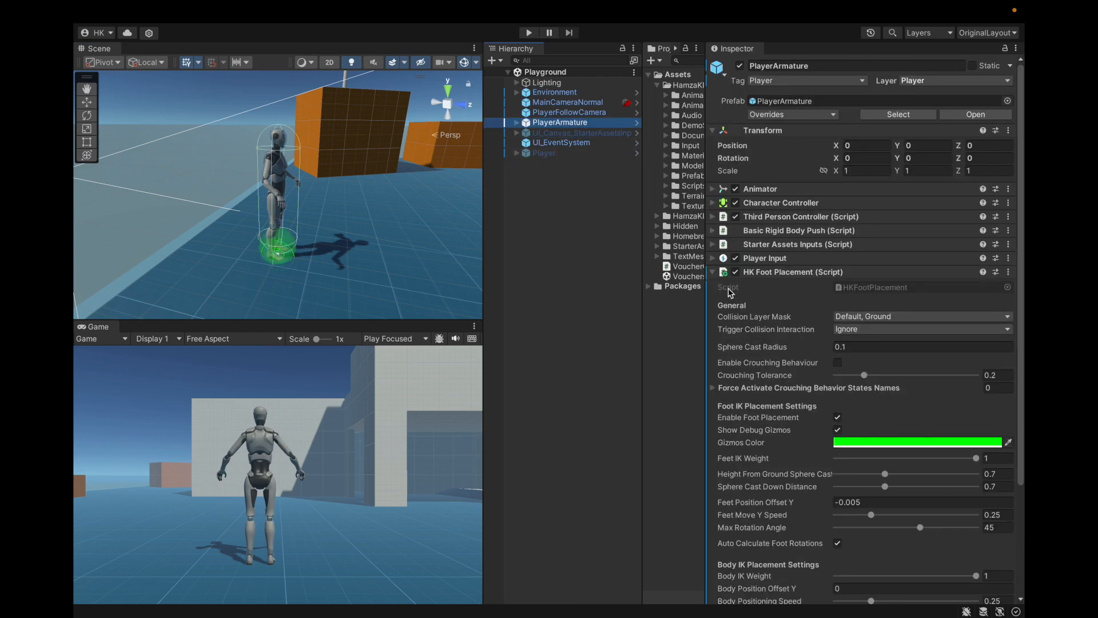
{"action": "scroll", "coordinate": [786, 312], "scroll_direction": "down", "scroll_amount": 5}
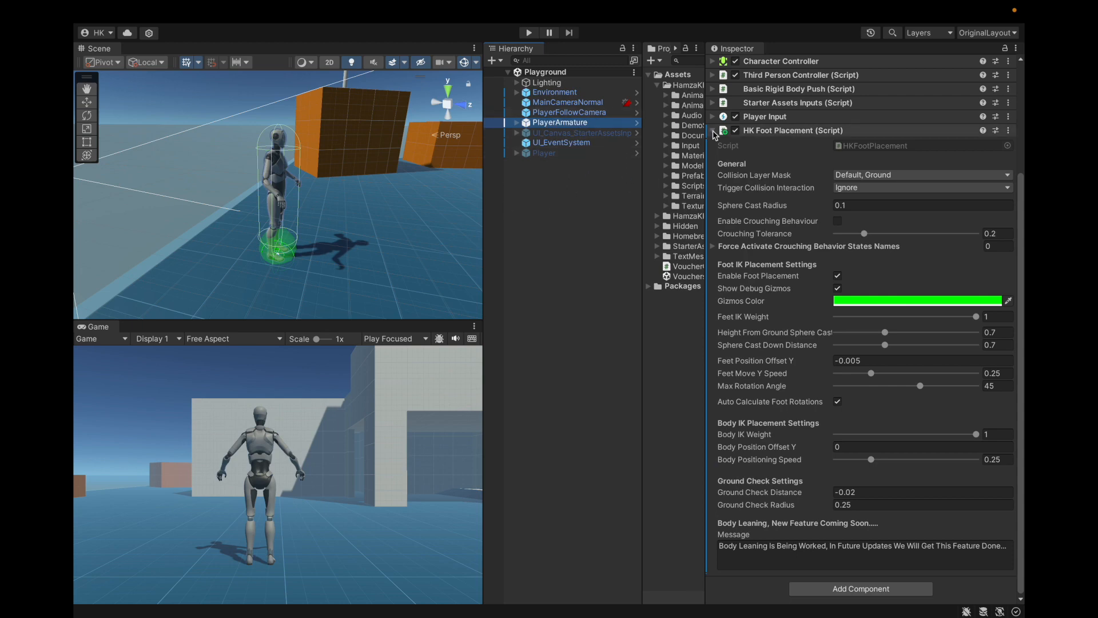
{"action": "scroll", "coordinate": [827, 161], "scroll_direction": "up", "scroll_amount": 5}
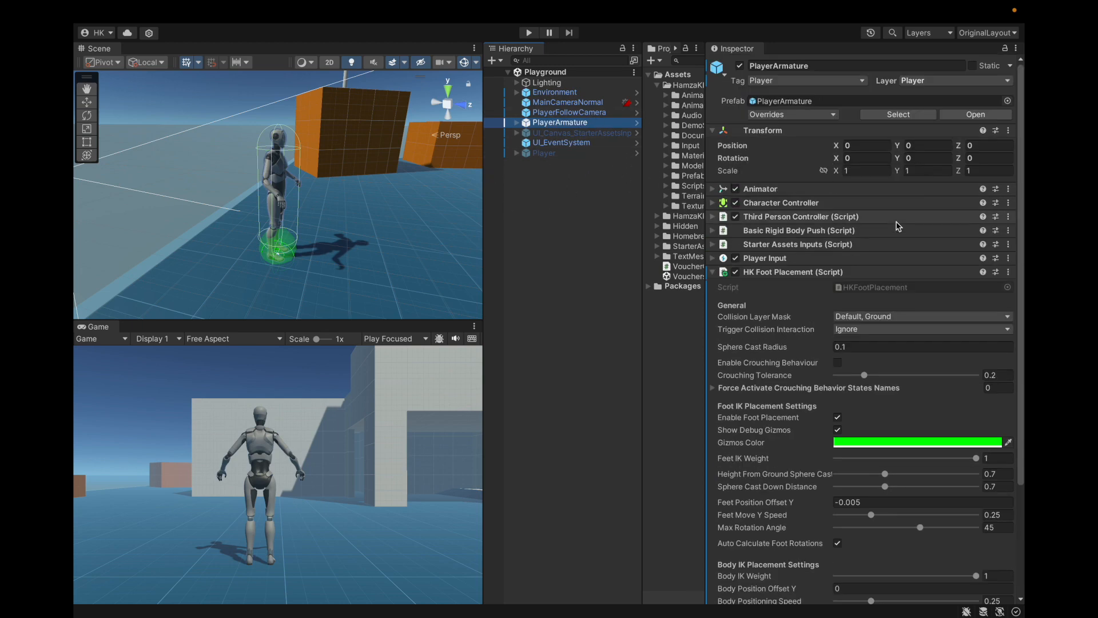
{"action": "scroll", "coordinate": [898, 226], "scroll_direction": "down", "scroll_amount": 5}
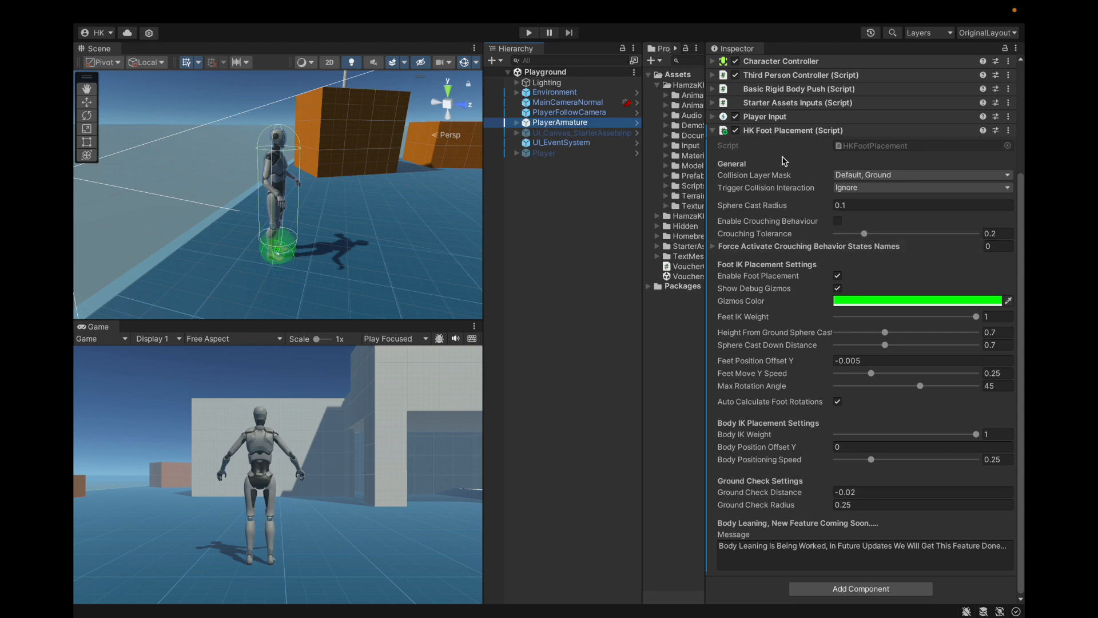
{"action": "scroll", "coordinate": [771, 239], "scroll_direction": "up", "scroll_amount": 3}
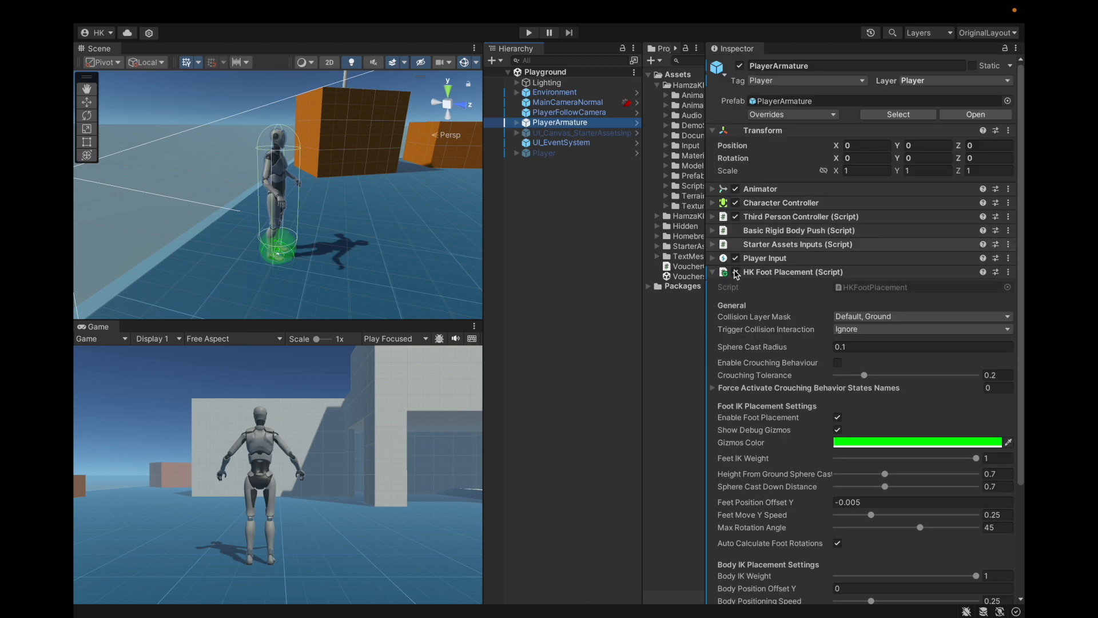
{"action": "left_click", "coordinate": [760, 272]}
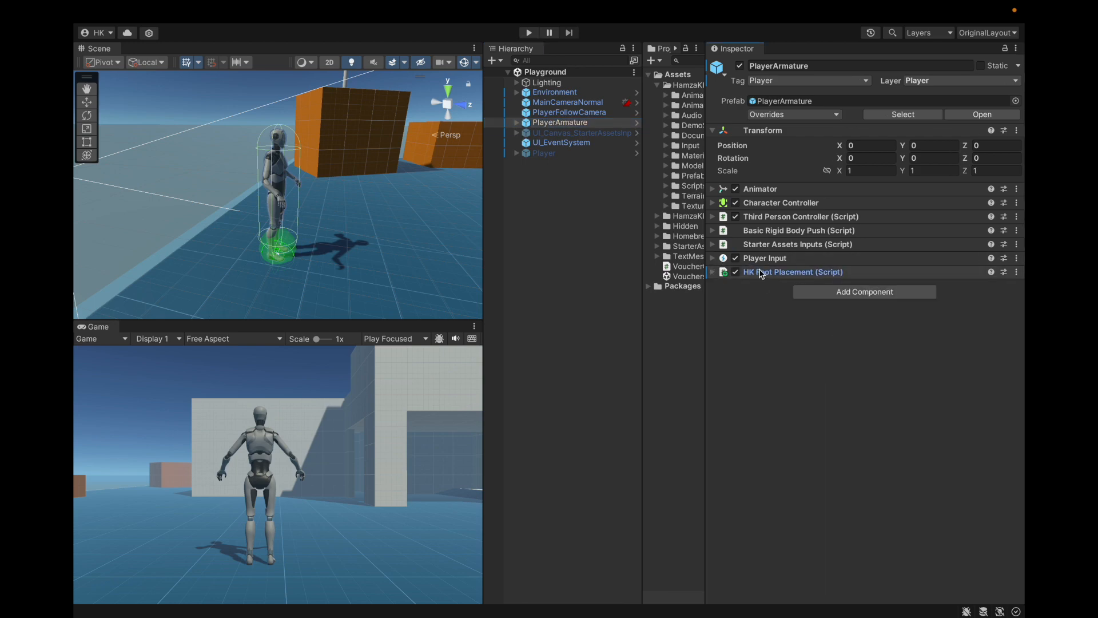
{"action": "left_click", "coordinate": [766, 272]}
{"action": "scroll", "coordinate": [780, 217], "scroll_direction": "down", "scroll_amount": 1}
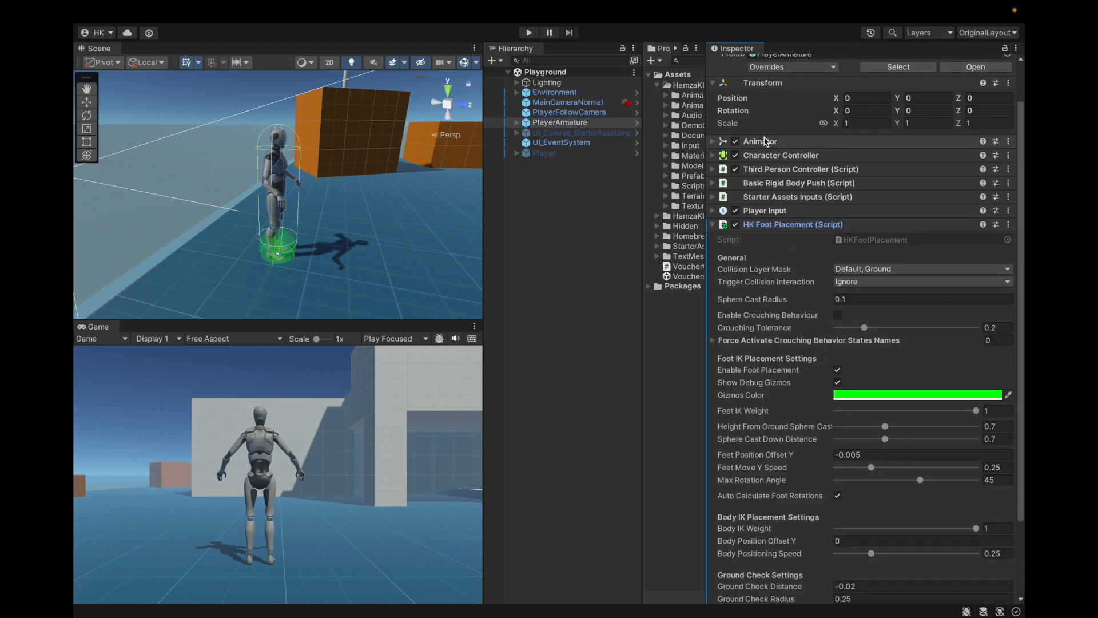
Step: Open the StarterAssetsThirdPerson animator controller from PlayerArmature's Animator and check the Base Layer's IK Pass setting
{"action": "left_click", "coordinate": [766, 142]}
{"action": "double_click", "coordinate": [864, 157]}
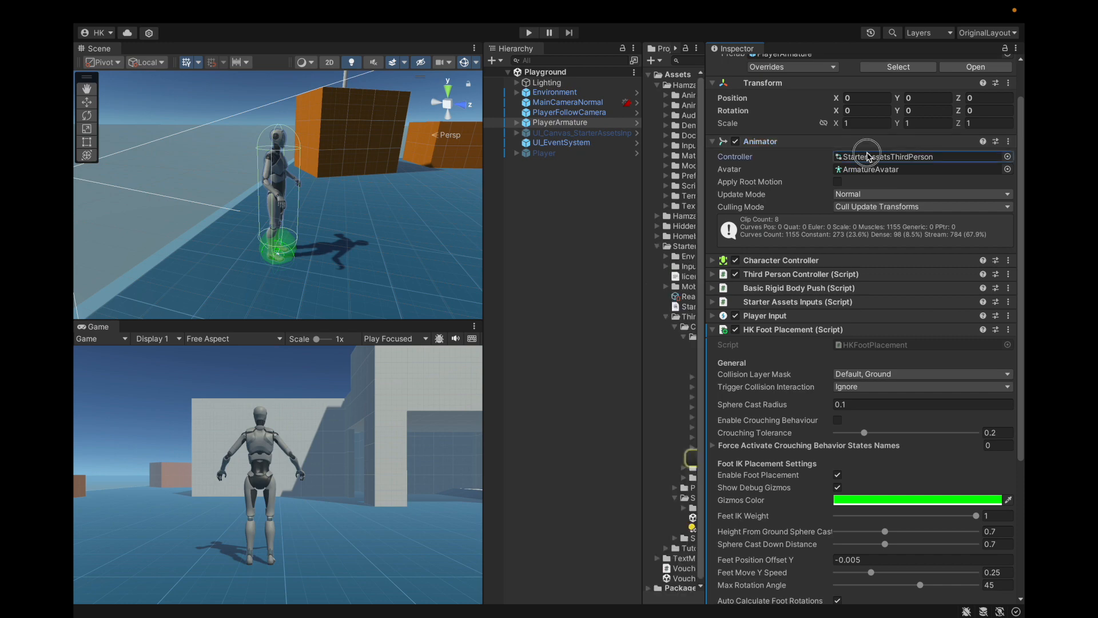
{"action": "left_click", "coordinate": [227, 93]}
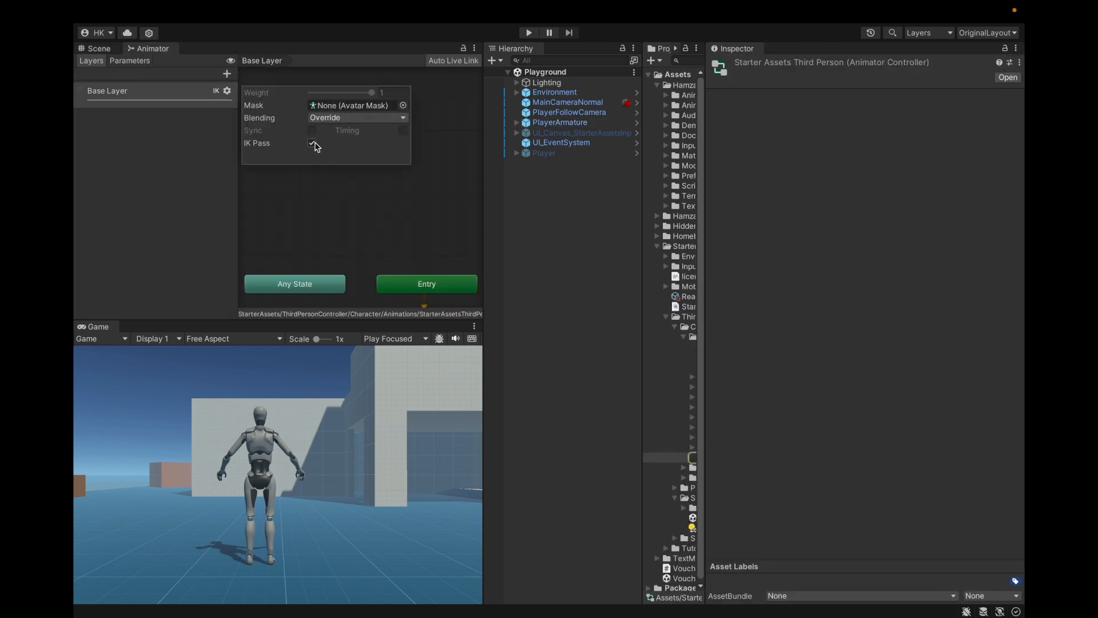
{"action": "left_click", "coordinate": [108, 47]}
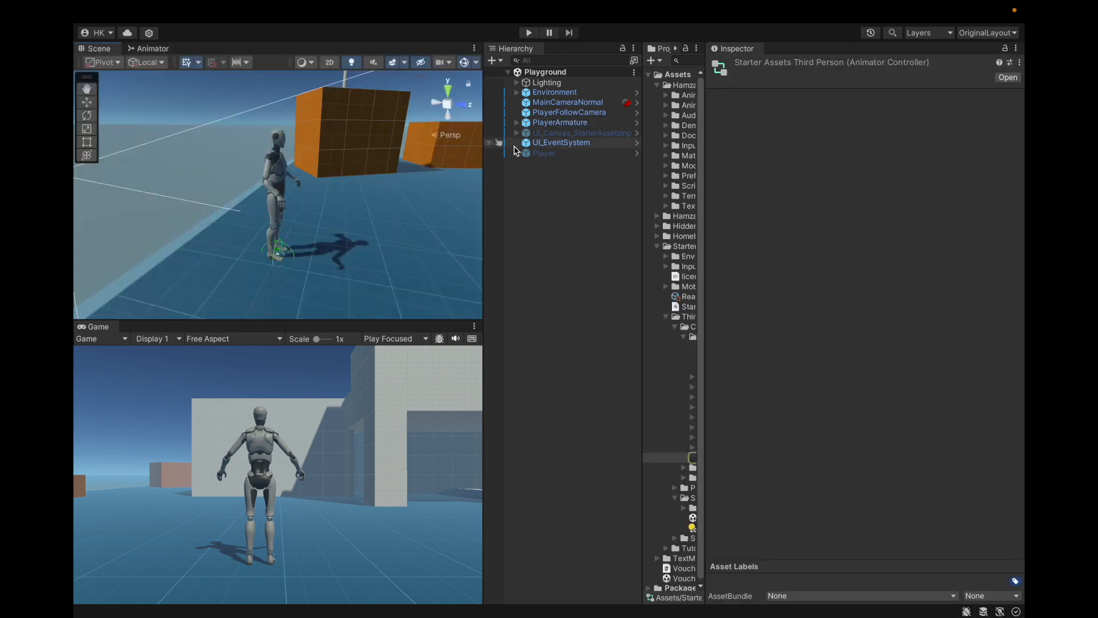
Step: Reselect PlayerArmature and examine the Collision Layer Mask of its HK Foot Placement component
{"action": "left_click", "coordinate": [563, 125]}
{"action": "scroll", "coordinate": [787, 229], "scroll_direction": "down", "scroll_amount": 10}
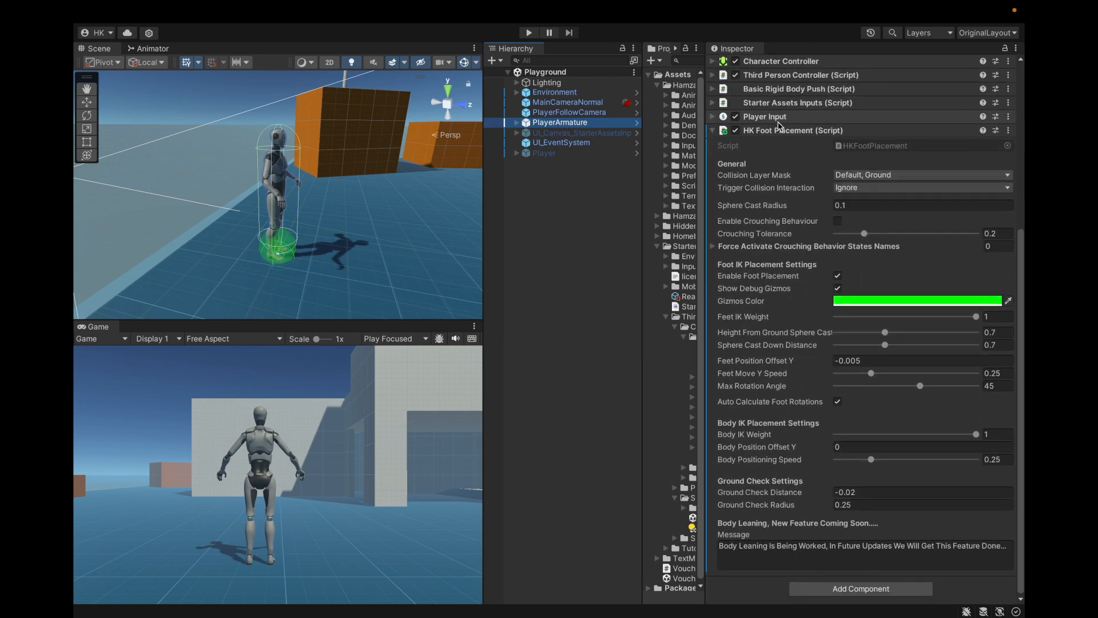
{"action": "left_click", "coordinate": [749, 179]}
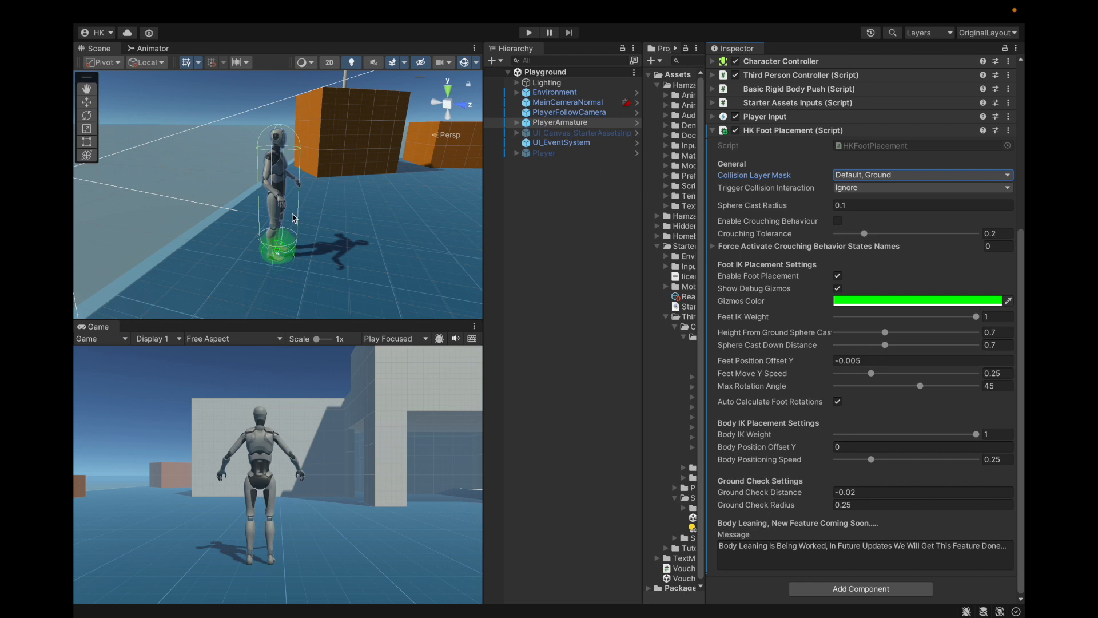
Step: Select one of the small orange Box_100x100x100 cubes beyond the large boxes in the scene
{"action": "scroll", "coordinate": [303, 259], "scroll_direction": "down", "scroll_amount": 6}
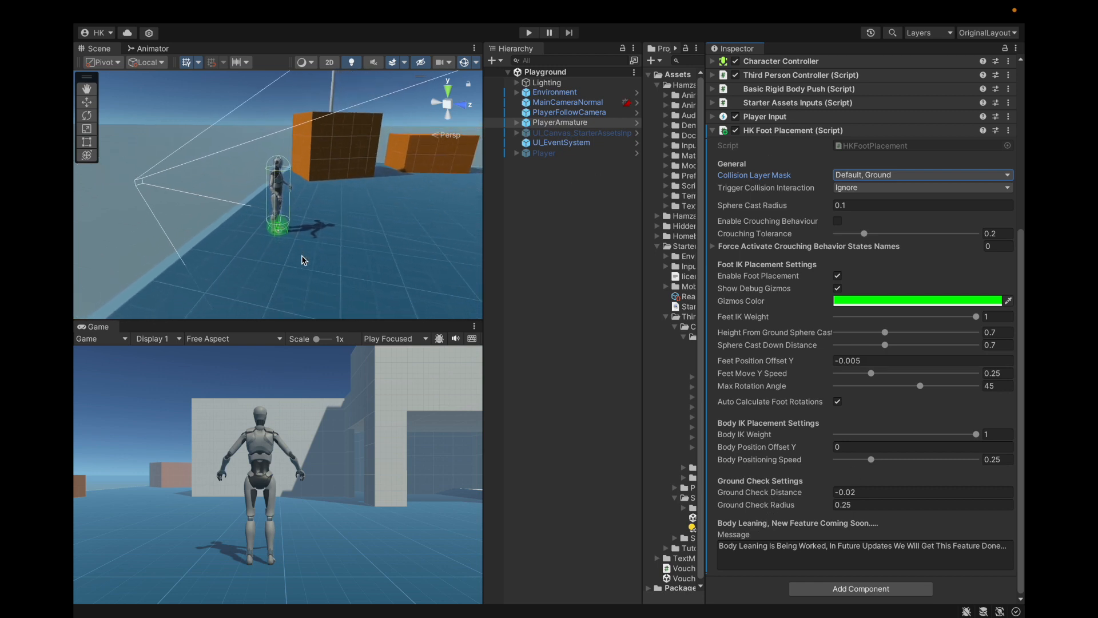
{"action": "left_click", "coordinate": [386, 170]}
{"action": "left_click", "coordinate": [386, 170]}
{"action": "key", "text": "f"}
{"action": "scroll", "coordinate": [297, 254], "scroll_direction": "up", "scroll_amount": 5}
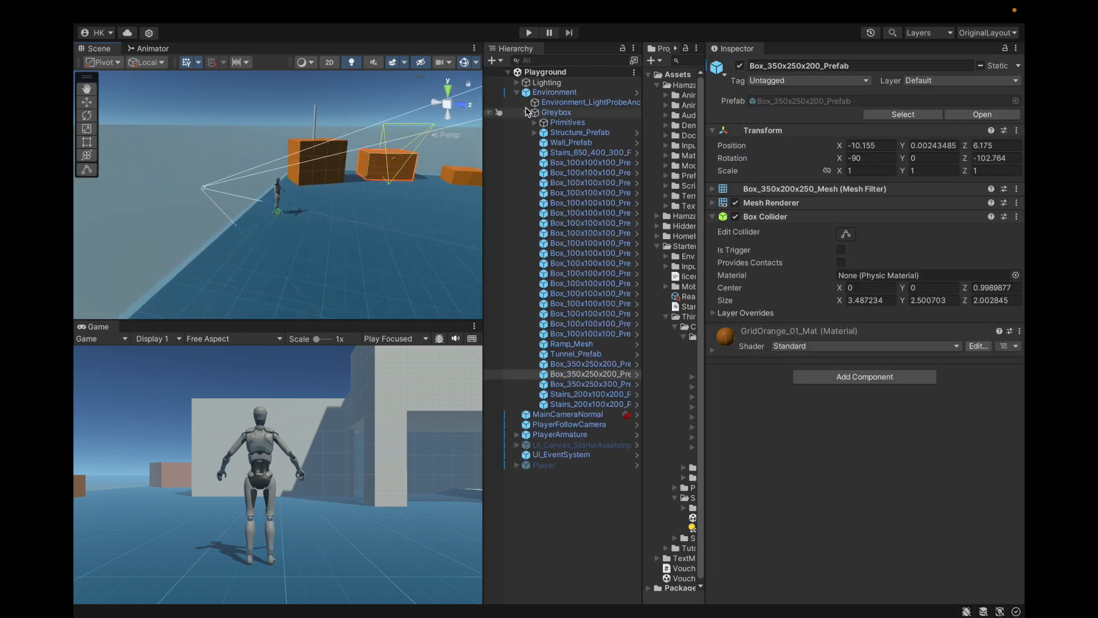
{"action": "left_click_drag", "start_coordinate": [350, 179], "coordinate": [493, 183], "text": "alt"}
{"action": "left_click", "coordinate": [351, 163]}
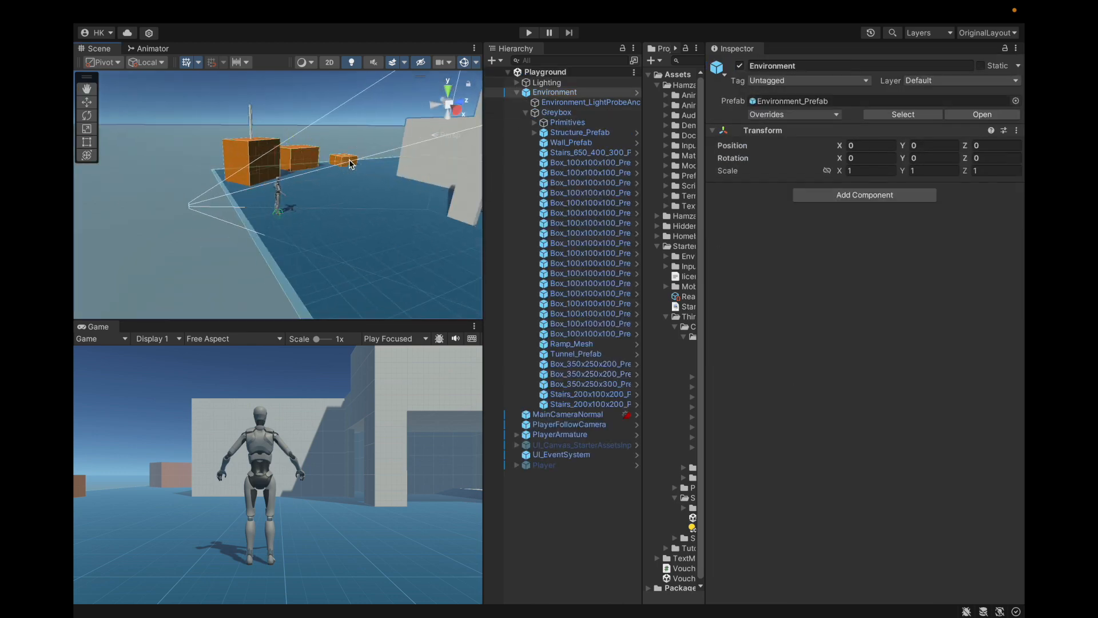
{"action": "left_click_drag", "start_coordinate": [351, 166], "coordinate": [353, 212], "text": "alt"}
{"action": "left_click", "coordinate": [351, 112]}
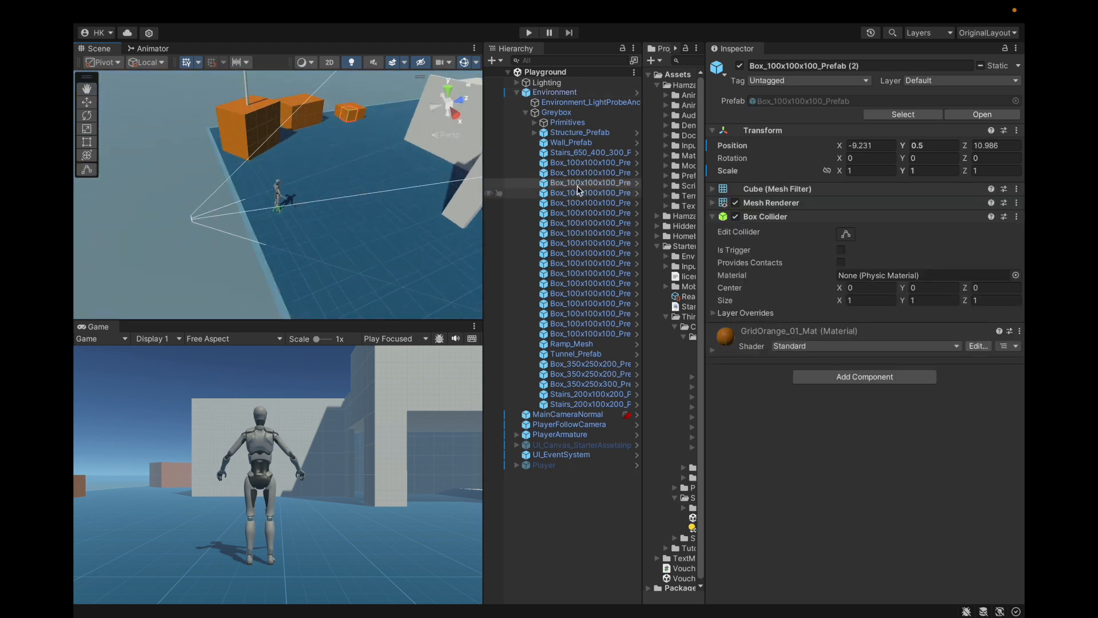
Step: Extend the selection to four adjoining Box_100x100x100 prefabs and move them in front of the character, partly sunk into the ground
{"action": "key", "text": "shift+Up"}
{"action": "key", "text": "shift+Up"}
{"action": "key", "text": "shift+Up"}
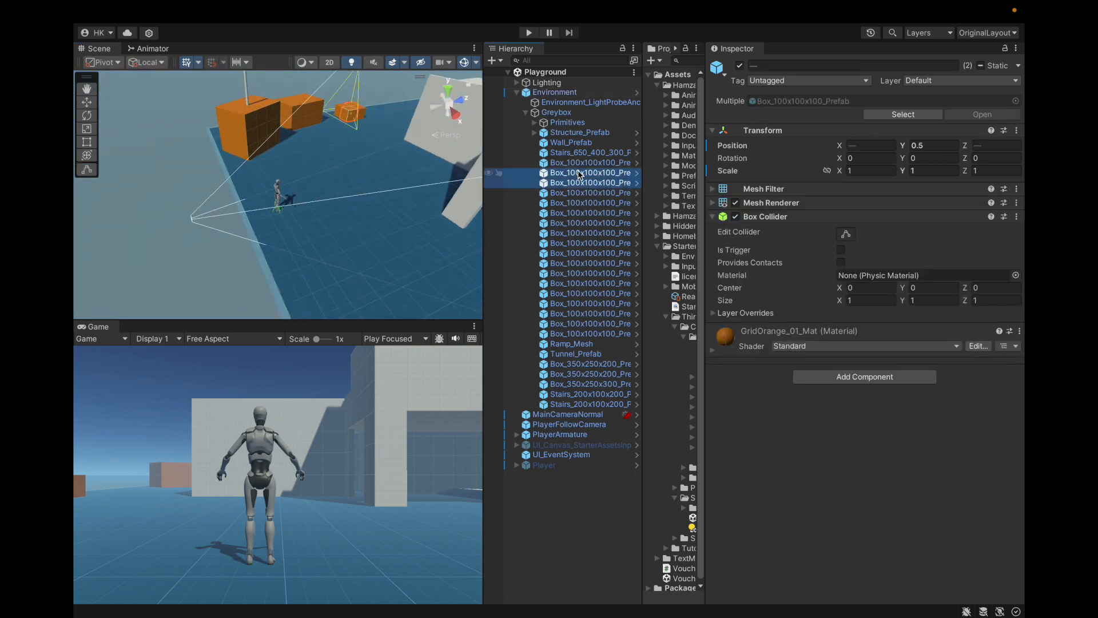
{"action": "key", "text": "shift+Down"}
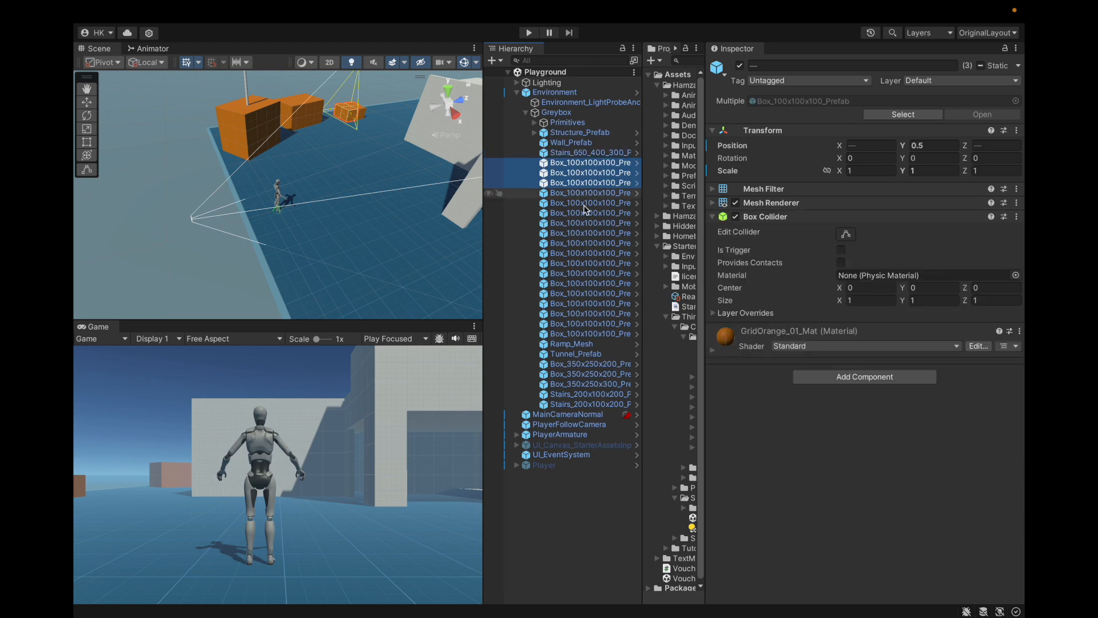
{"action": "left_click", "coordinate": [595, 194], "text": "shift"}
{"action": "left_click", "coordinate": [88, 104]}
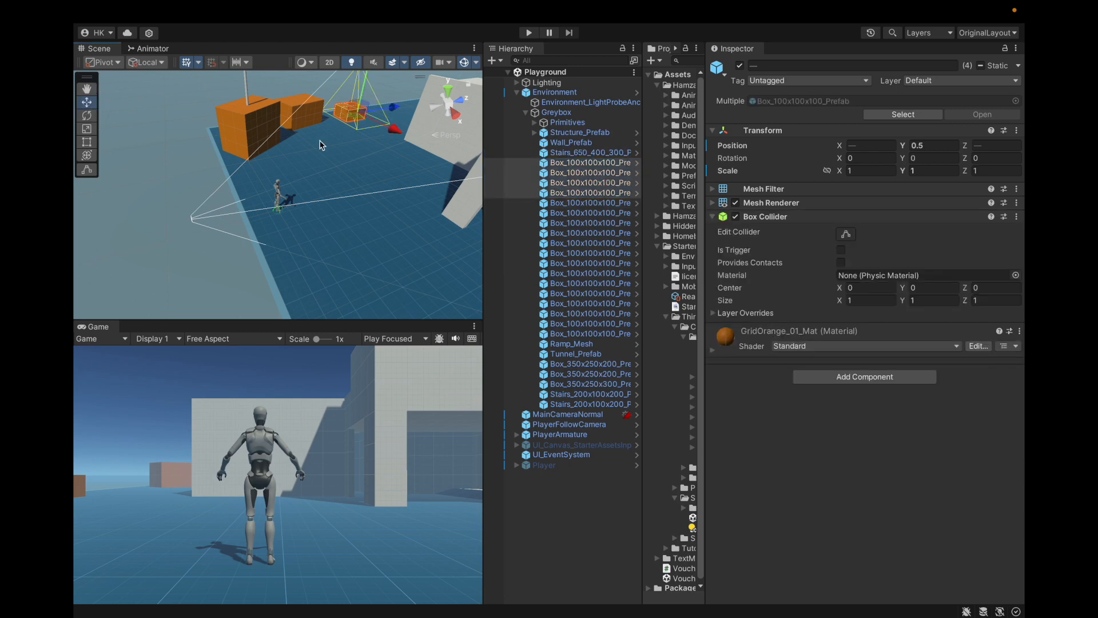
{"action": "left_click_drag", "start_coordinate": [360, 122], "coordinate": [323, 212]}
{"action": "scroll", "coordinate": [323, 200], "scroll_direction": "up", "scroll_amount": 2}
{"action": "left_click_drag", "start_coordinate": [337, 155], "coordinate": [336, 169]}
{"action": "scroll", "coordinate": [300, 196], "scroll_direction": "up", "scroll_amount": 5}
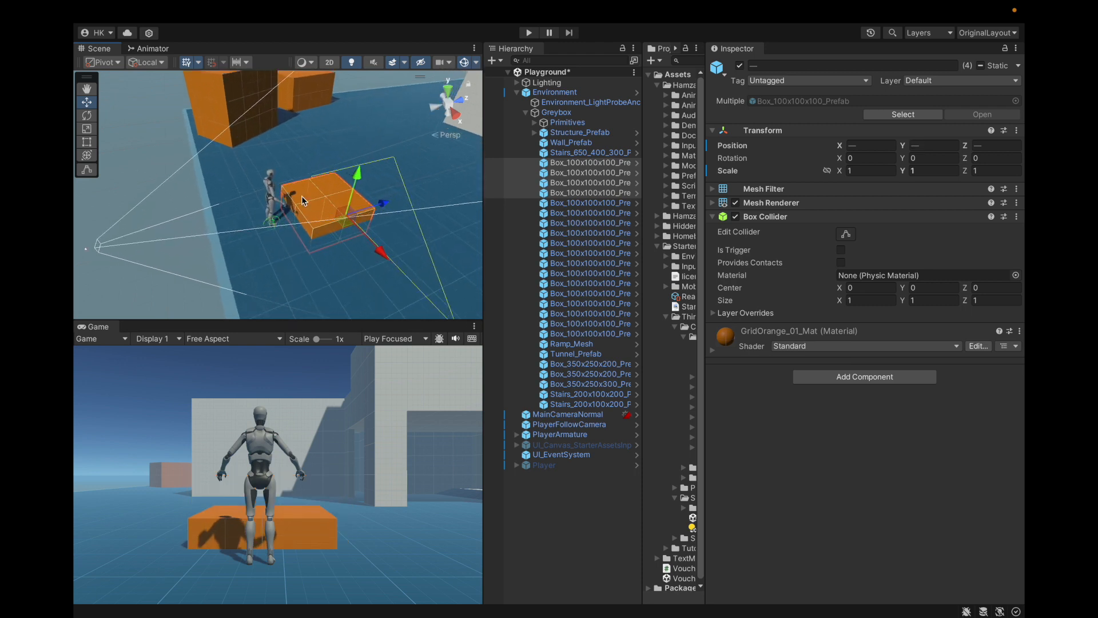
{"action": "left_click_drag", "start_coordinate": [309, 256], "coordinate": [288, 196], "text": "alt"}
{"action": "scroll", "coordinate": [291, 247], "scroll_direction": "up", "scroll_amount": 5}
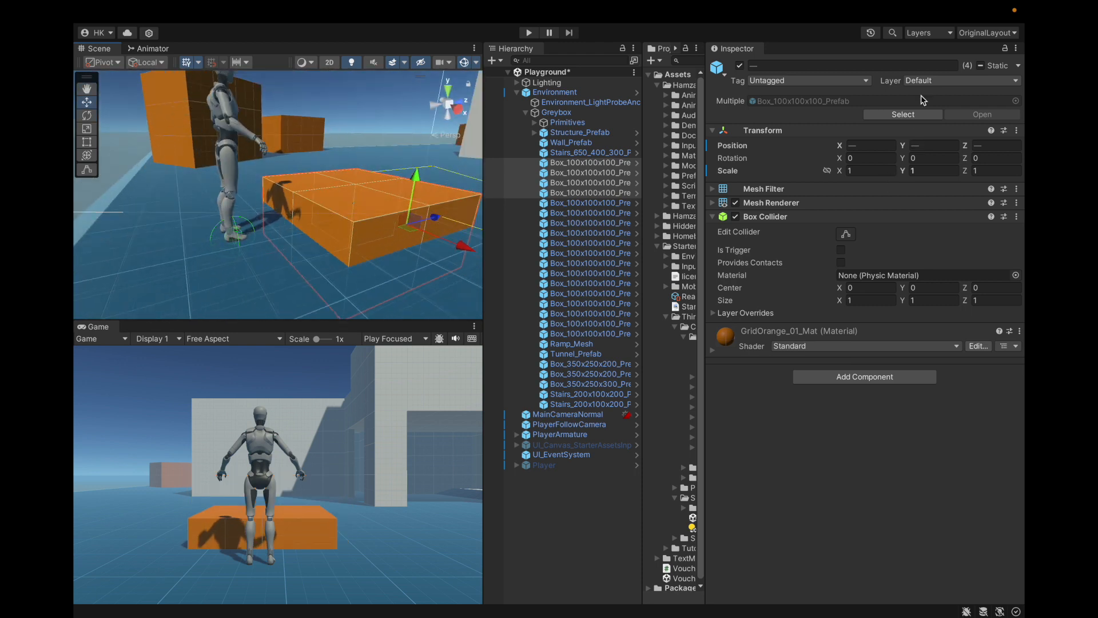
Step: Collapse the Environment hierarchy and save the Playground scene
{"action": "left_click", "coordinate": [581, 113]}
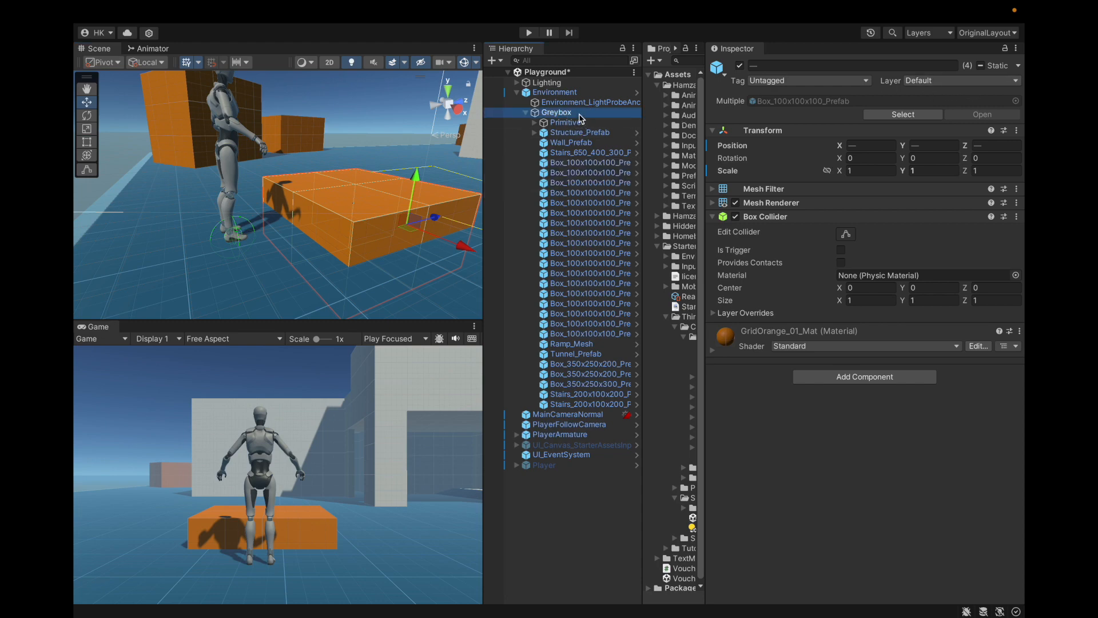
{"action": "key", "text": "Left"}
{"action": "key", "text": "Left"}
{"action": "key", "text": "Left"}
{"action": "left_click", "coordinate": [580, 191]}
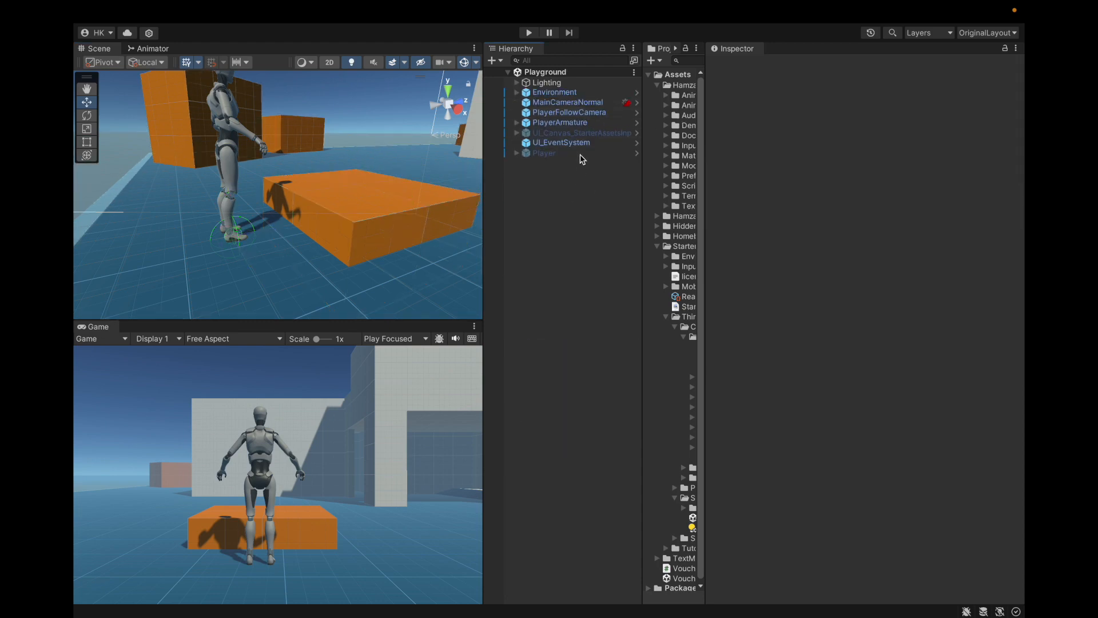
Step: Review PlayerArmature's foot placement settings and play-test the scene by walking the character up to the boxes and jumping
{"action": "left_click", "coordinate": [581, 123]}
{"action": "scroll", "coordinate": [862, 235], "scroll_direction": "down", "scroll_amount": 8}
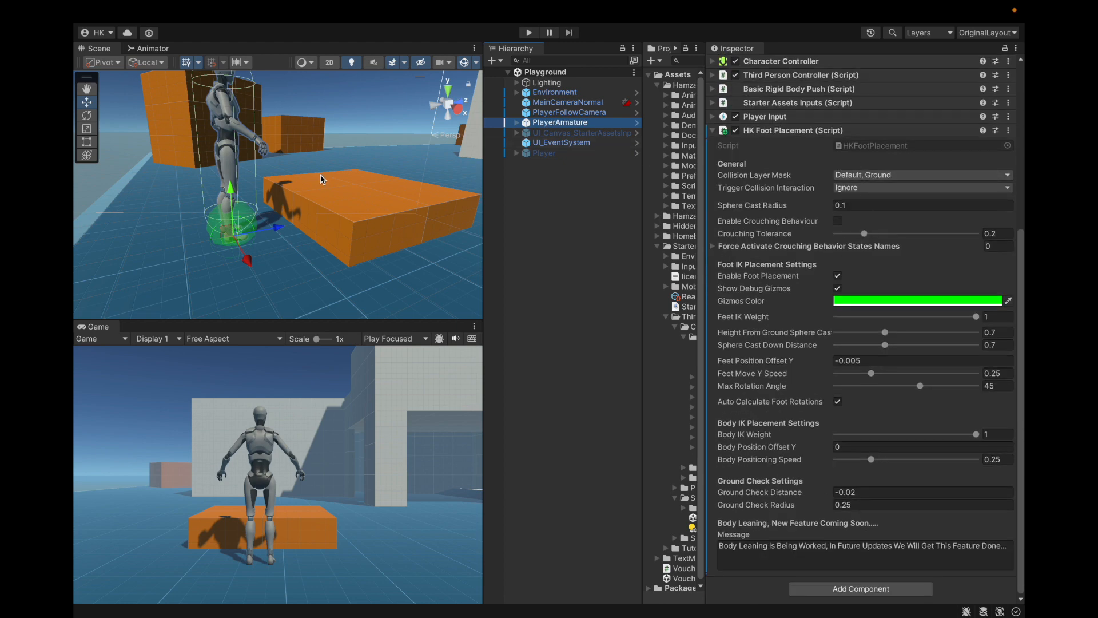
{"action": "left_click", "coordinate": [528, 32]}
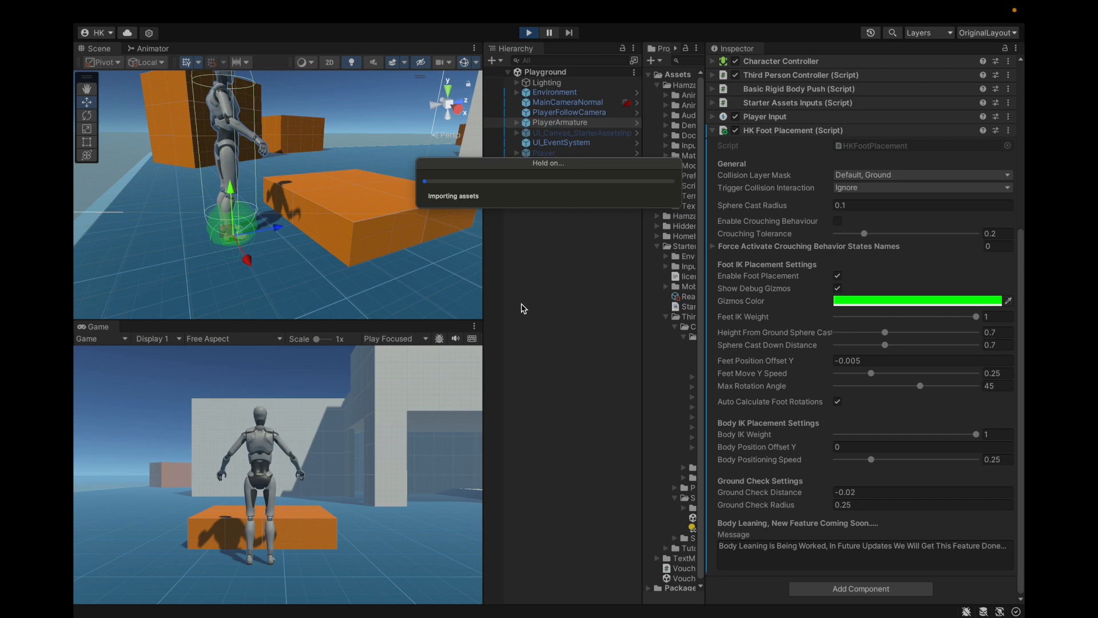
{"action": "left_click", "coordinate": [366, 426]}
{"action": "key", "text": "w"}
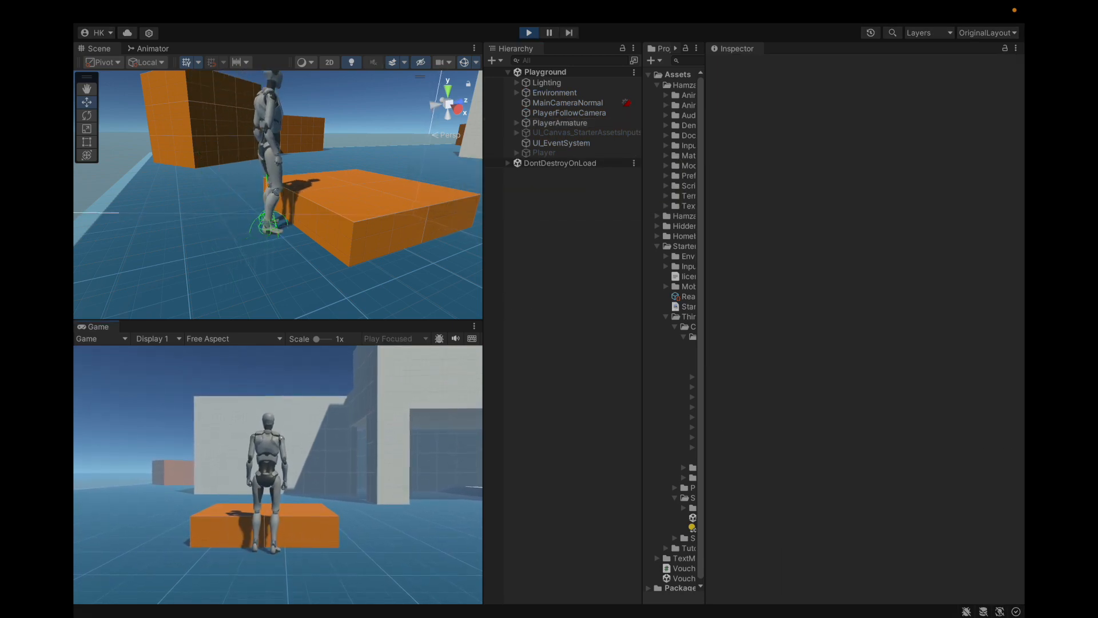
{"action": "key", "text": "space"}
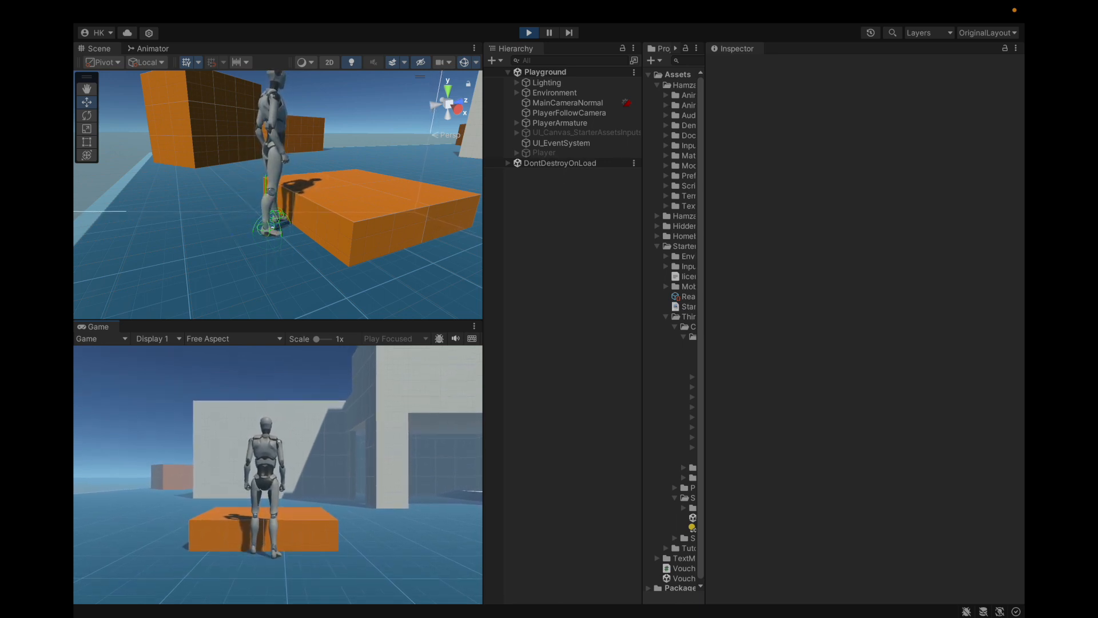
Step: Stop the play test and lower the Box_100x100x100 platform in front of the character, with five boxes selected
{"action": "left_click", "coordinate": [393, 213]}
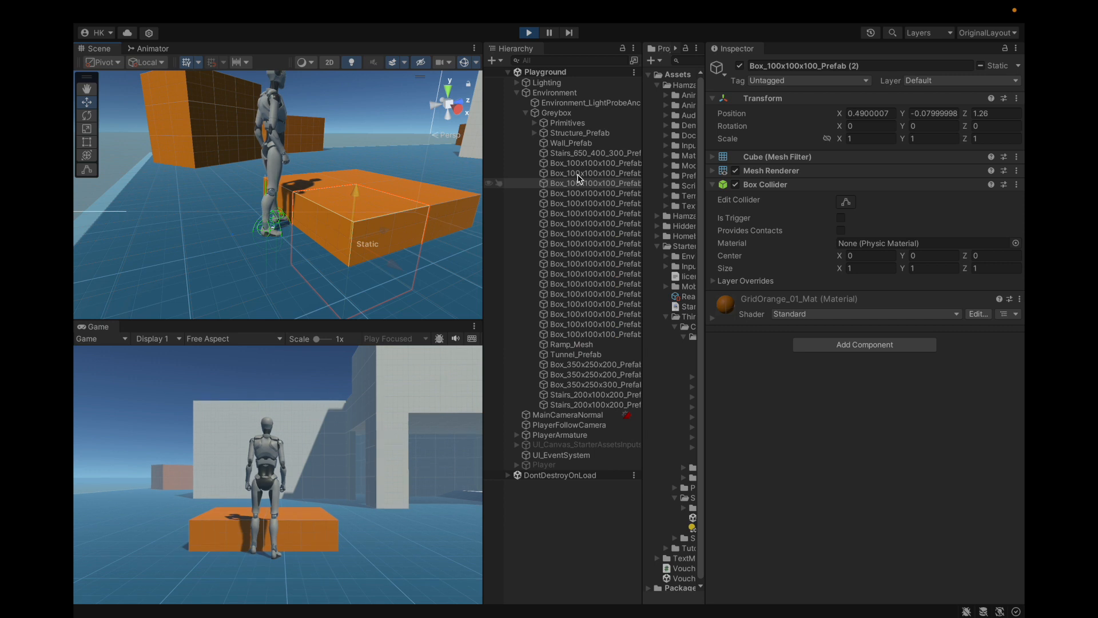
{"action": "key", "text": "shift+Down"}
{"action": "key", "text": "shift+Down"}
{"action": "key", "text": "shift+Down"}
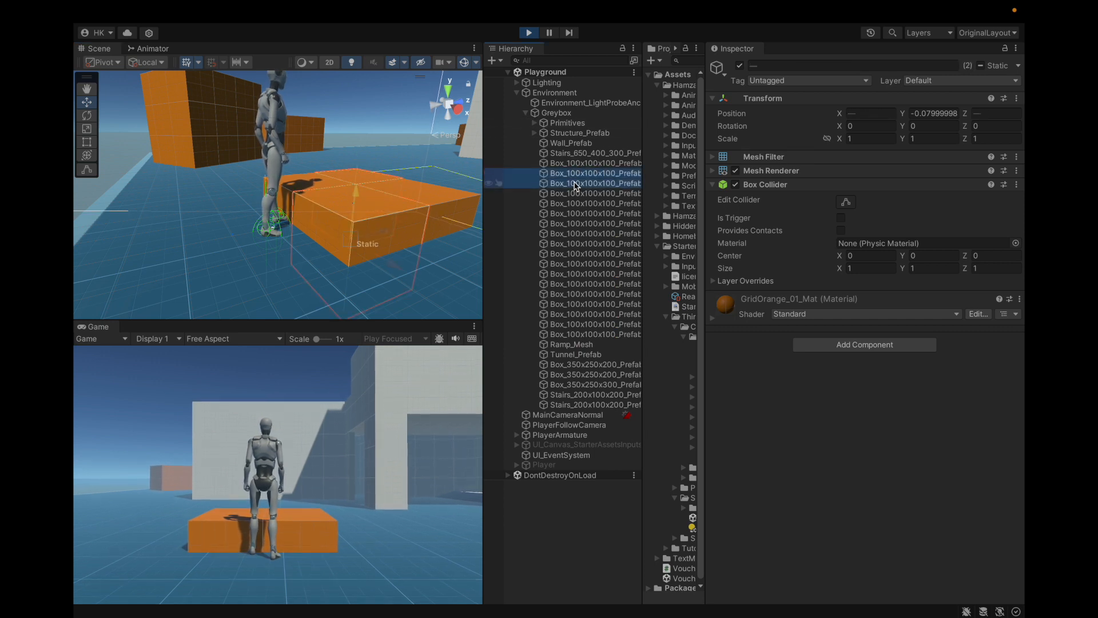
{"action": "key", "text": "ctrl+p"}
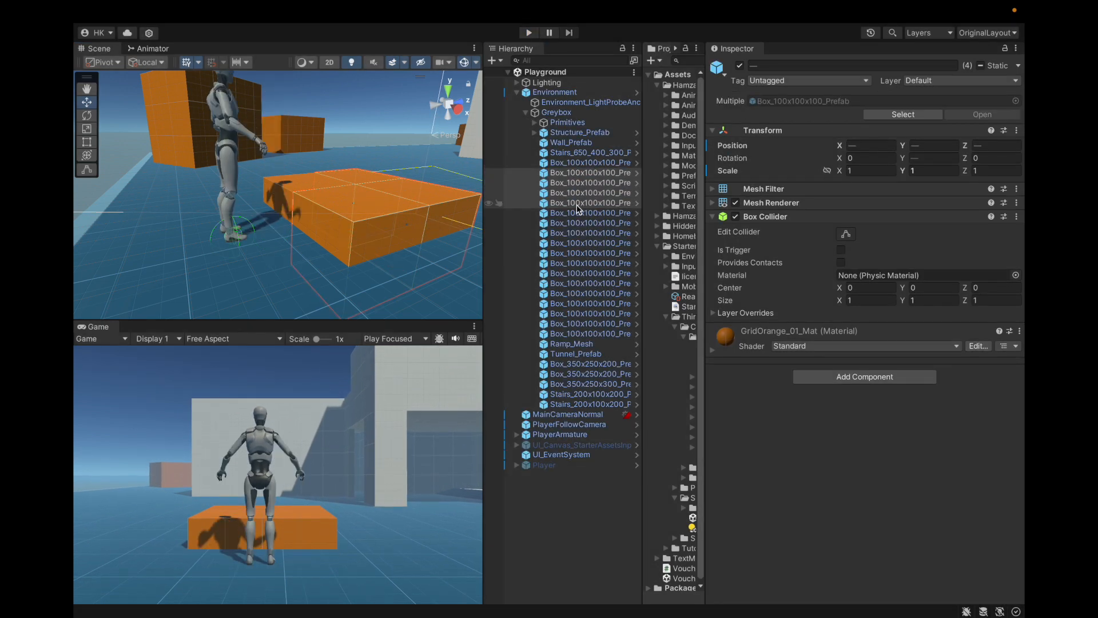
{"action": "left_click", "coordinate": [589, 165], "text": "shift"}
{"action": "left_click_drag", "start_coordinate": [307, 171], "coordinate": [307, 184]}
Step: Play the scene, walk the character onto the platform's edge, and inspect the foot placement close up in the scene
{"action": "left_click", "coordinate": [528, 32]}
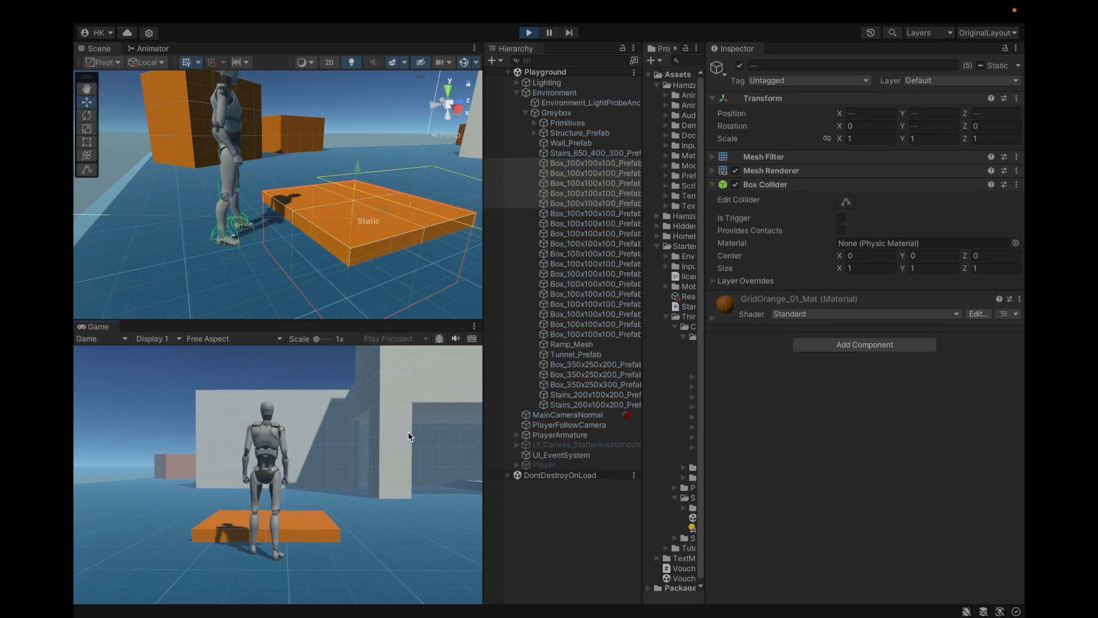
{"action": "key", "text": "w"}
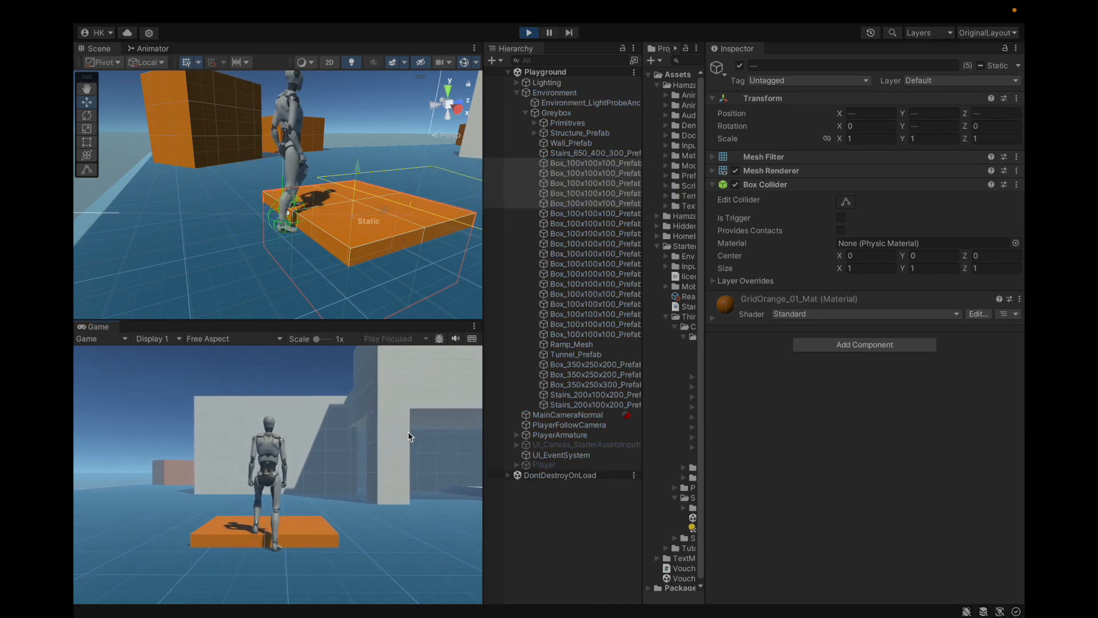
{"action": "left_click", "coordinate": [522, 519]}
{"action": "scroll", "coordinate": [376, 224], "scroll_direction": "up", "scroll_amount": 3}
{"action": "left_click_drag", "start_coordinate": [350, 238], "coordinate": [311, 208], "text": "alt"}
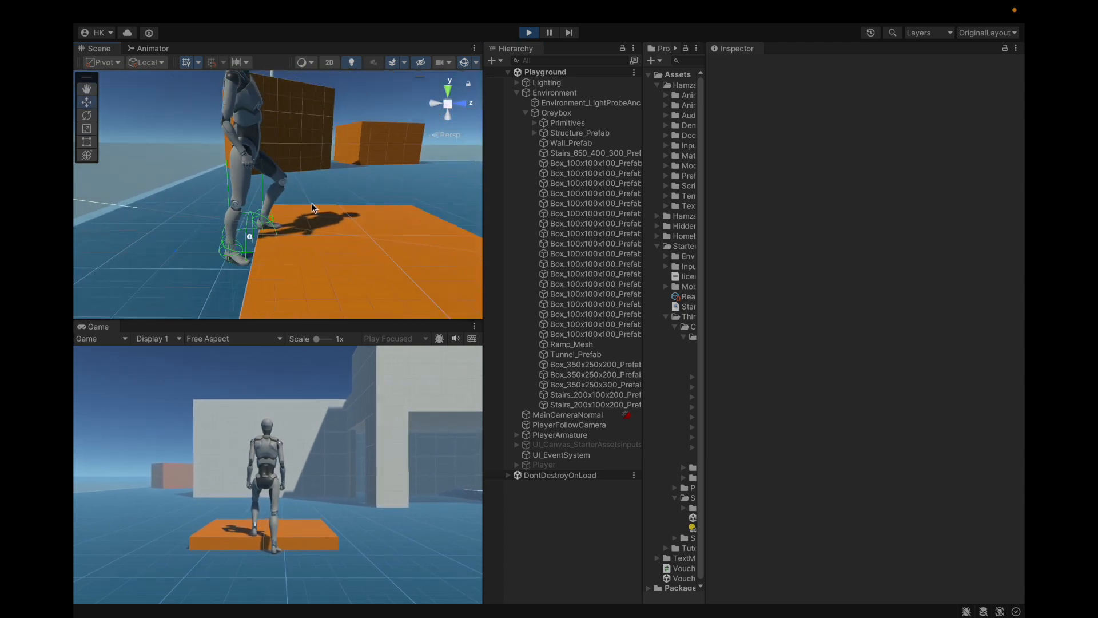
{"action": "scroll", "coordinate": [191, 275], "scroll_direction": "up", "scroll_amount": 5}
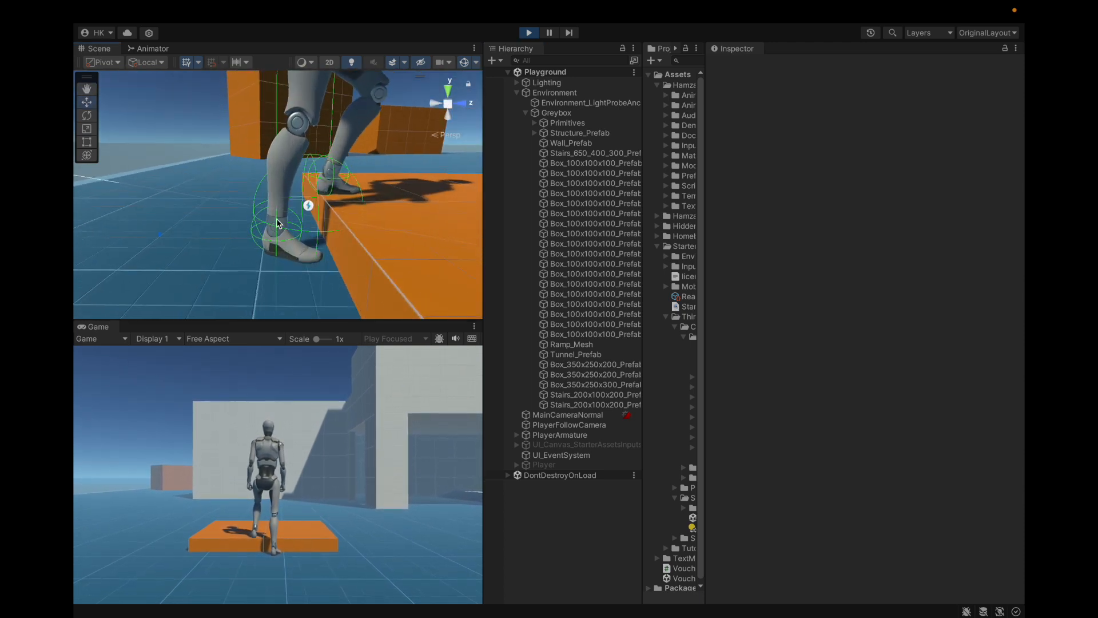
Step: Remove the Default layer from the Collision Layer Mask in PlayerArmature's HK Foot Placement component, keeping Ground
{"action": "scroll", "coordinate": [238, 221], "scroll_direction": "down", "scroll_amount": 4}
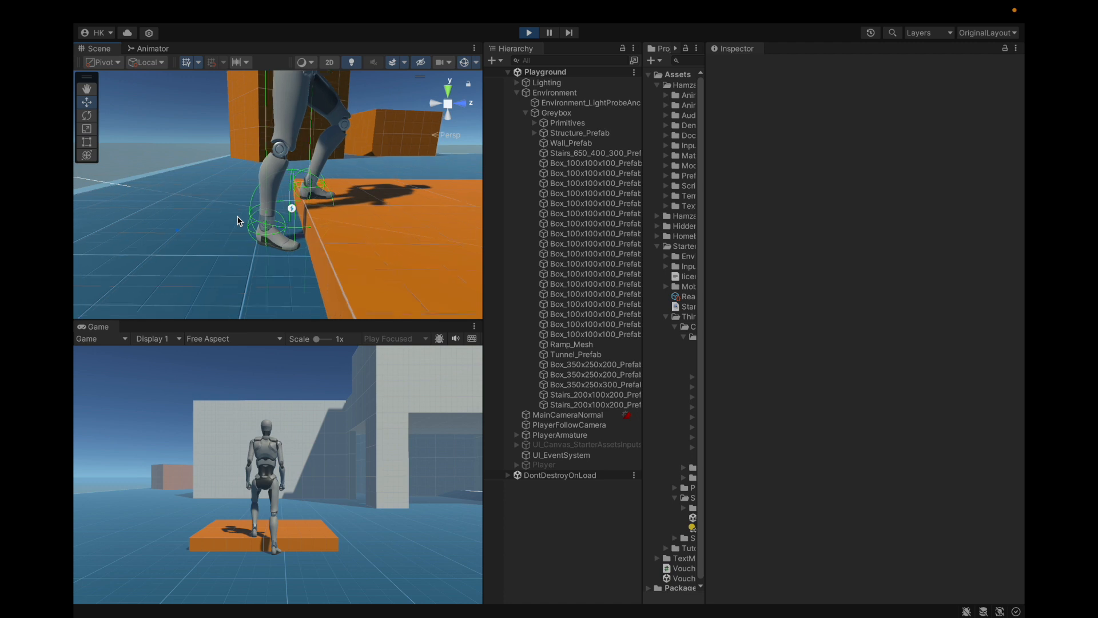
{"action": "left_click", "coordinate": [536, 113]}
{"action": "left_click", "coordinate": [517, 92]}
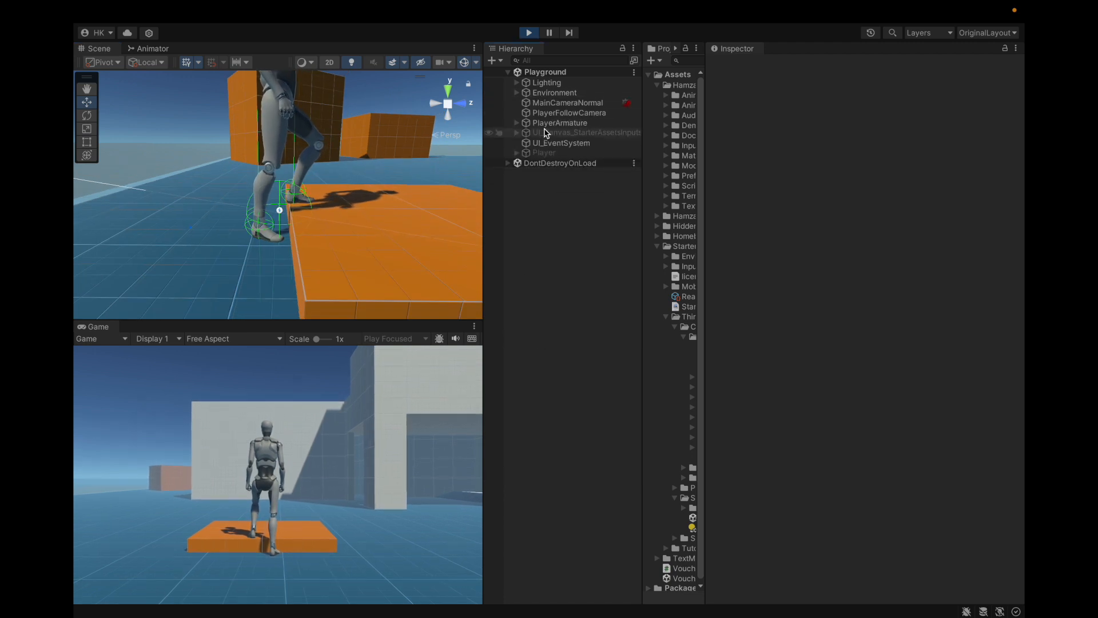
{"action": "left_click", "coordinate": [555, 123]}
{"action": "scroll", "coordinate": [724, 177], "scroll_direction": "down", "scroll_amount": 4}
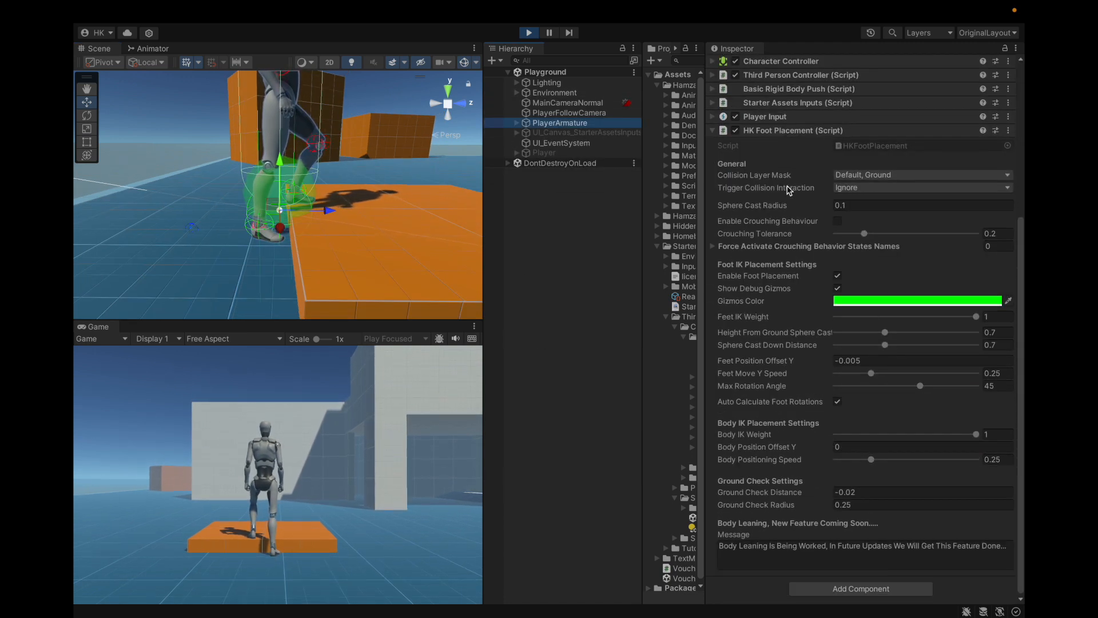
{"action": "left_click", "coordinate": [855, 174]}
{"action": "left_click", "coordinate": [857, 212]}
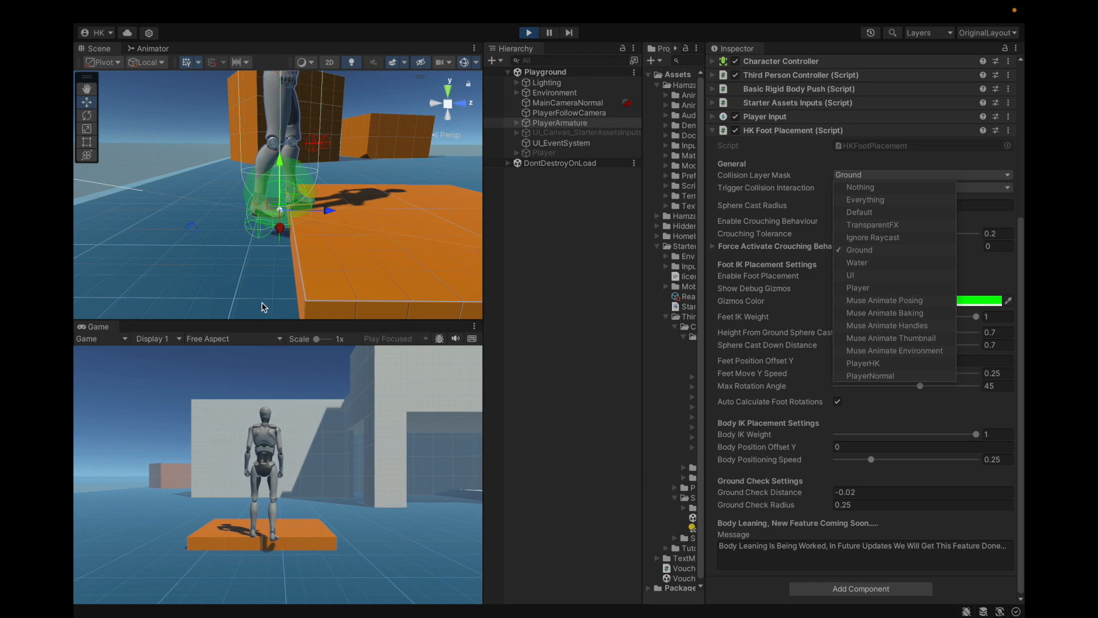
Step: Check the layer assigned to the scene's ground objects and collapse the Environment hierarchy again
{"action": "scroll", "coordinate": [264, 283], "scroll_direction": "down", "scroll_amount": 6}
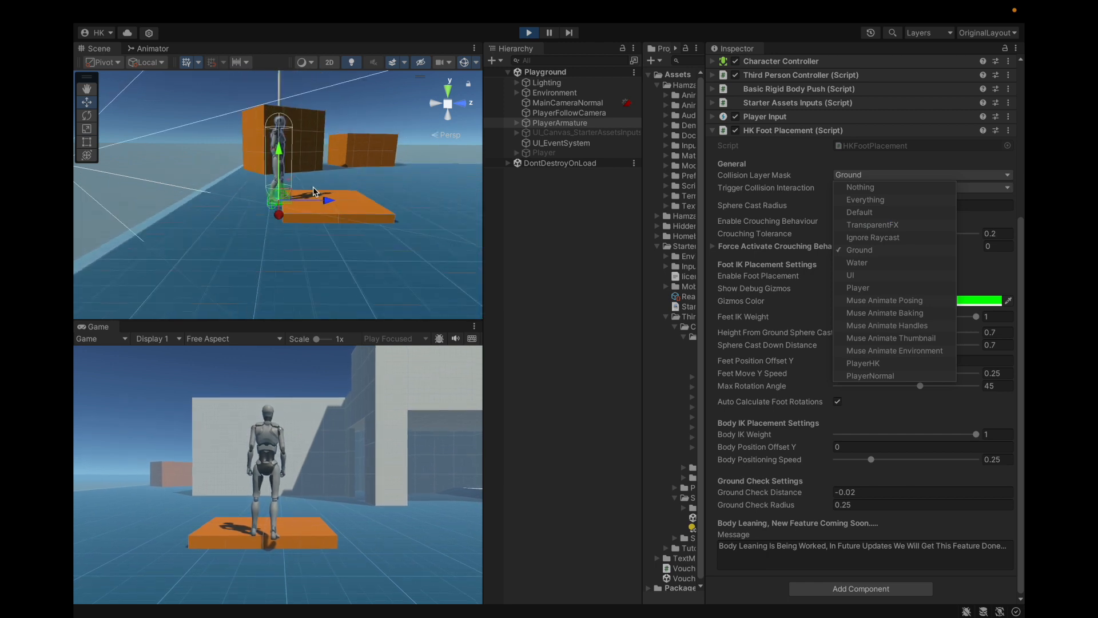
{"action": "scroll", "coordinate": [314, 188], "scroll_direction": "up", "scroll_amount": 6}
{"action": "scroll", "coordinate": [245, 281], "scroll_direction": "down", "scroll_amount": 5}
{"action": "left_click", "coordinate": [277, 260]}
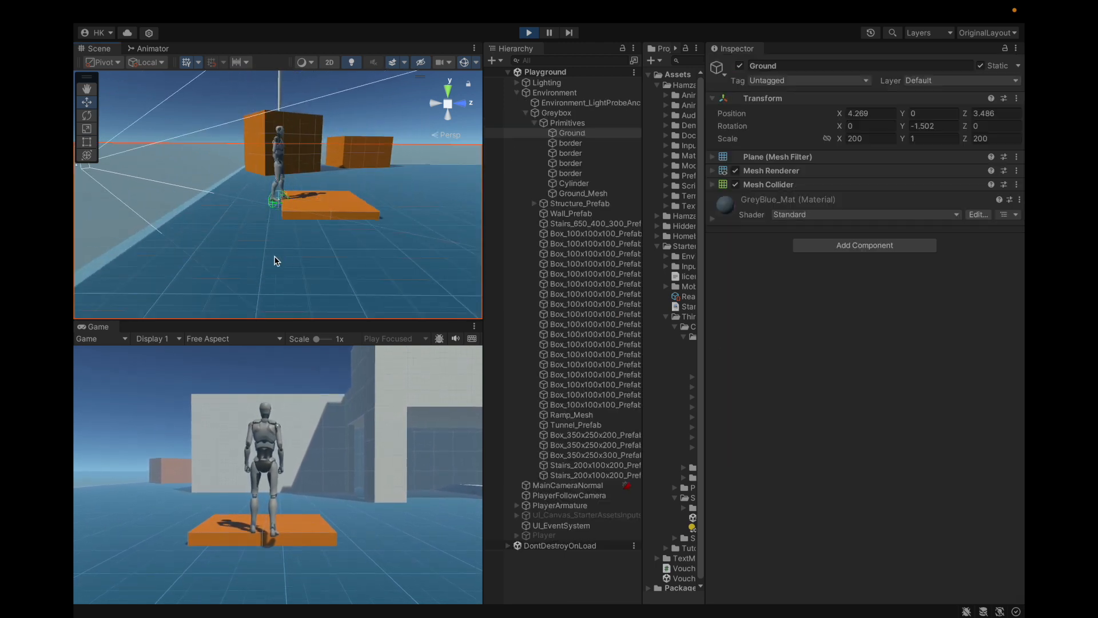
{"action": "scroll", "coordinate": [276, 261], "scroll_direction": "down", "scroll_amount": 2}
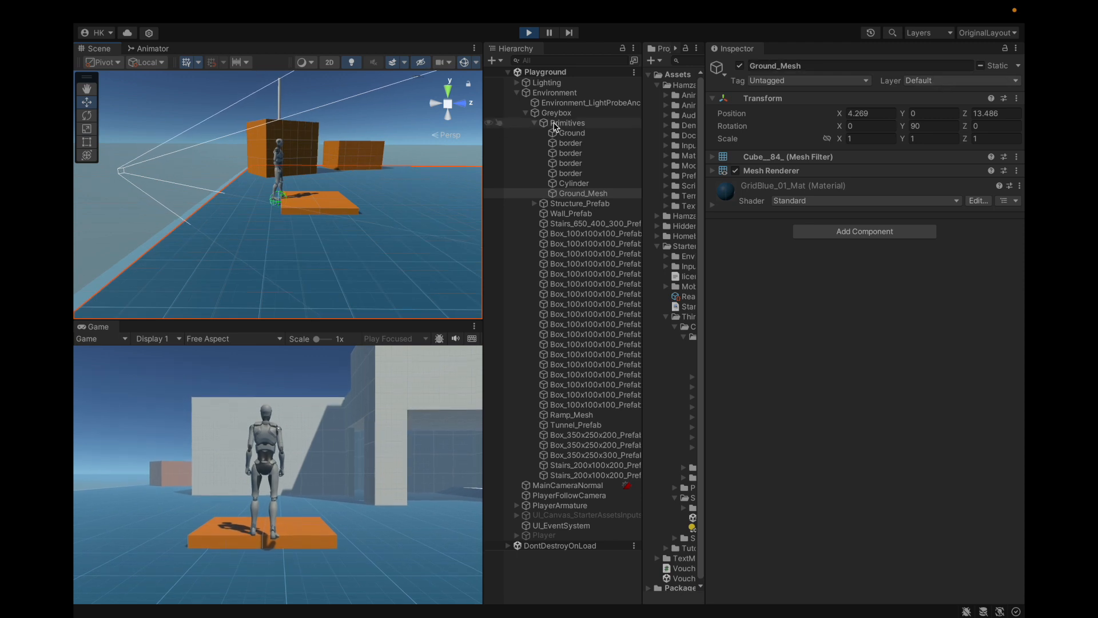
{"action": "left_click", "coordinate": [534, 123]}
{"action": "left_click", "coordinate": [526, 113]}
{"action": "left_click", "coordinate": [516, 93]}
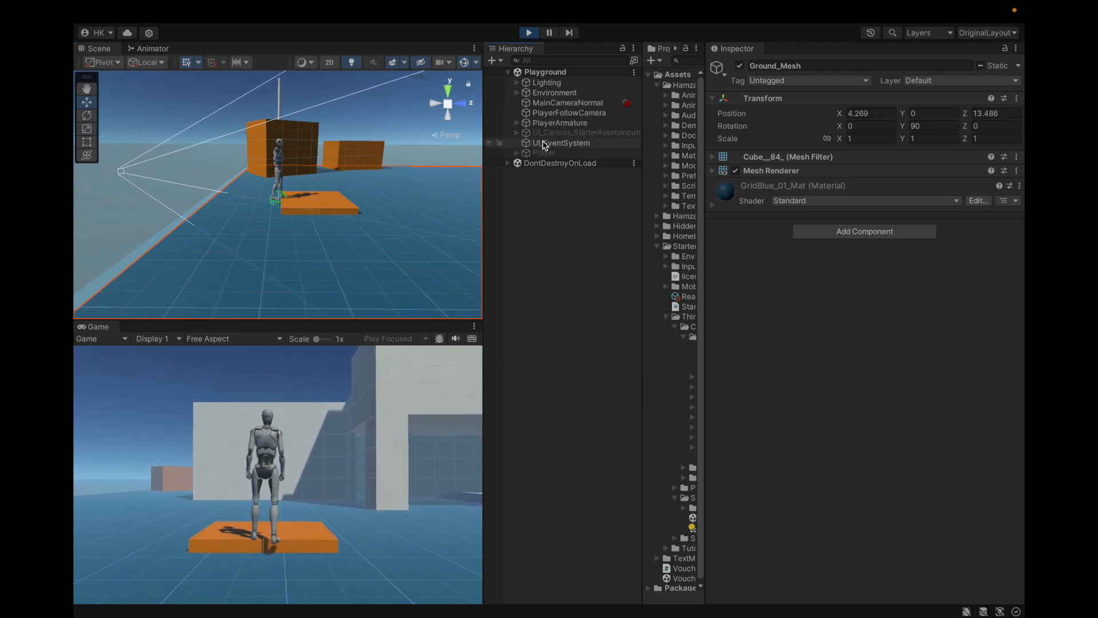
Step: Add the Default layer back to the Collision Layer Mask in PlayerArmature's HK Foot Placement component
{"action": "left_click", "coordinate": [543, 142]}
{"action": "scroll", "coordinate": [285, 198], "scroll_direction": "up", "scroll_amount": 5}
{"action": "left_click", "coordinate": [289, 239]}
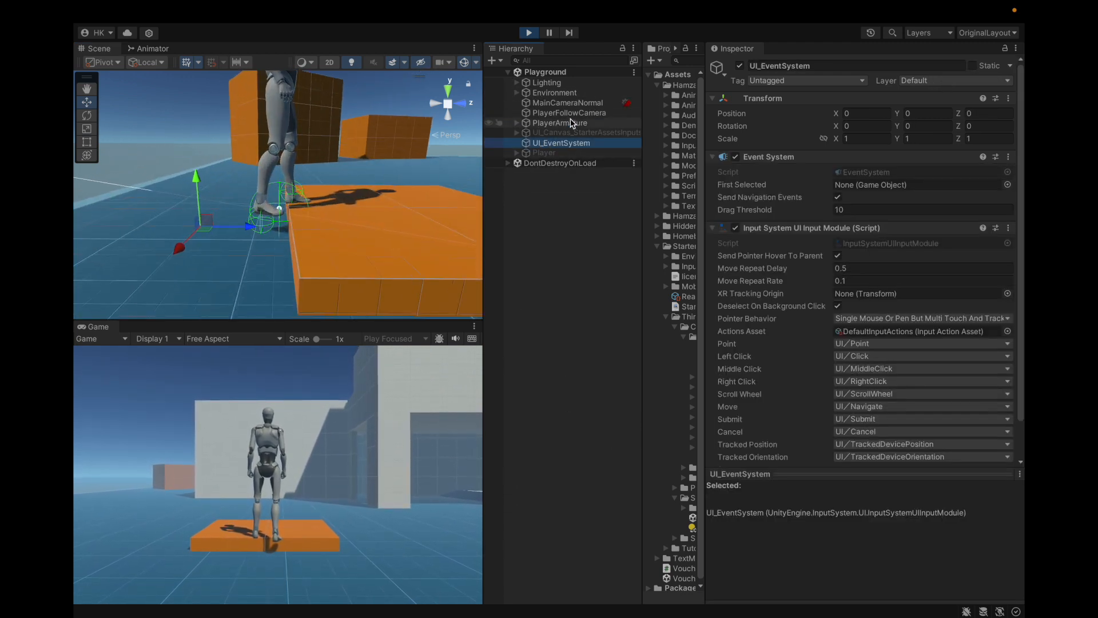
{"action": "scroll", "coordinate": [870, 172], "scroll_direction": "down", "scroll_amount": 5}
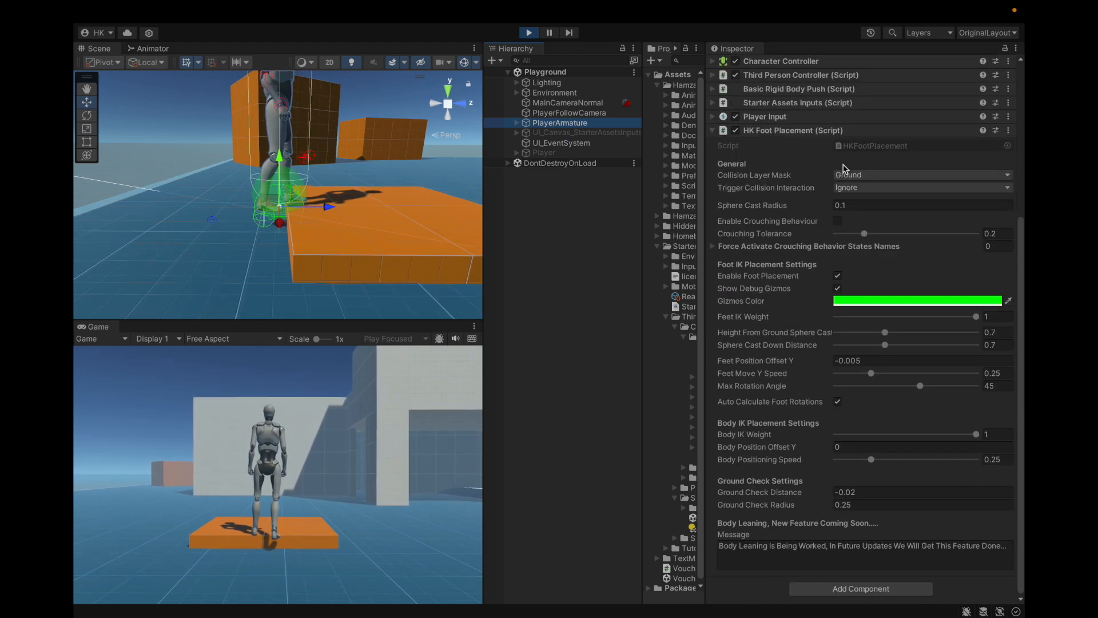
{"action": "left_click", "coordinate": [871, 175]}
{"action": "left_click", "coordinate": [859, 213]}
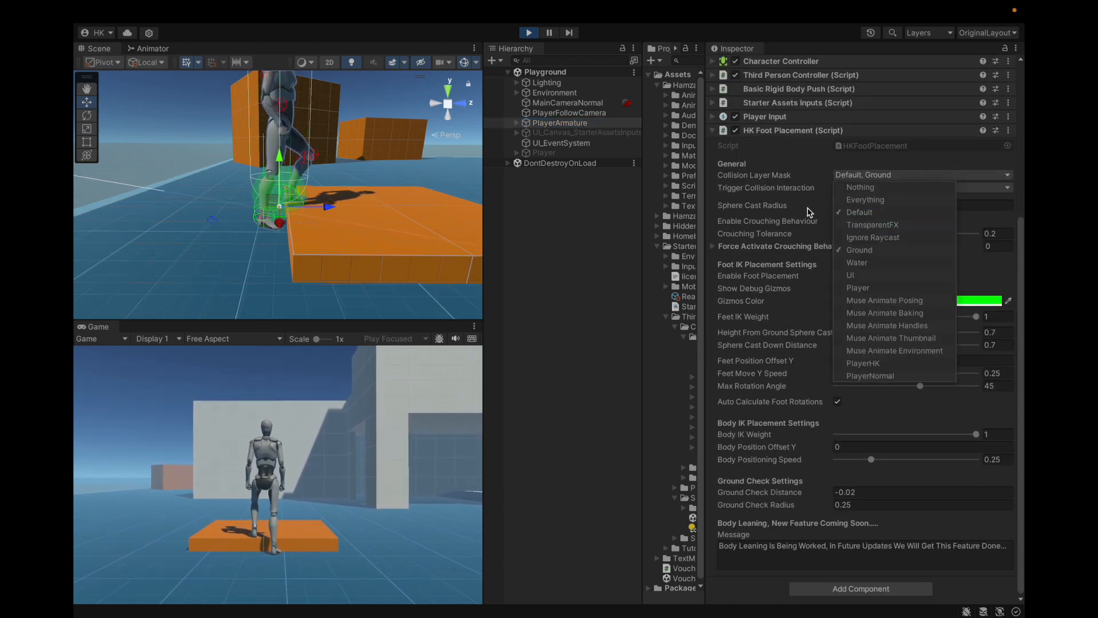
{"action": "left_click", "coordinate": [722, 198]}
Step: Review the Trigger Collision Interaction options of the HK Foot Placement component without changing the selection
{"action": "left_click", "coordinate": [795, 186]}
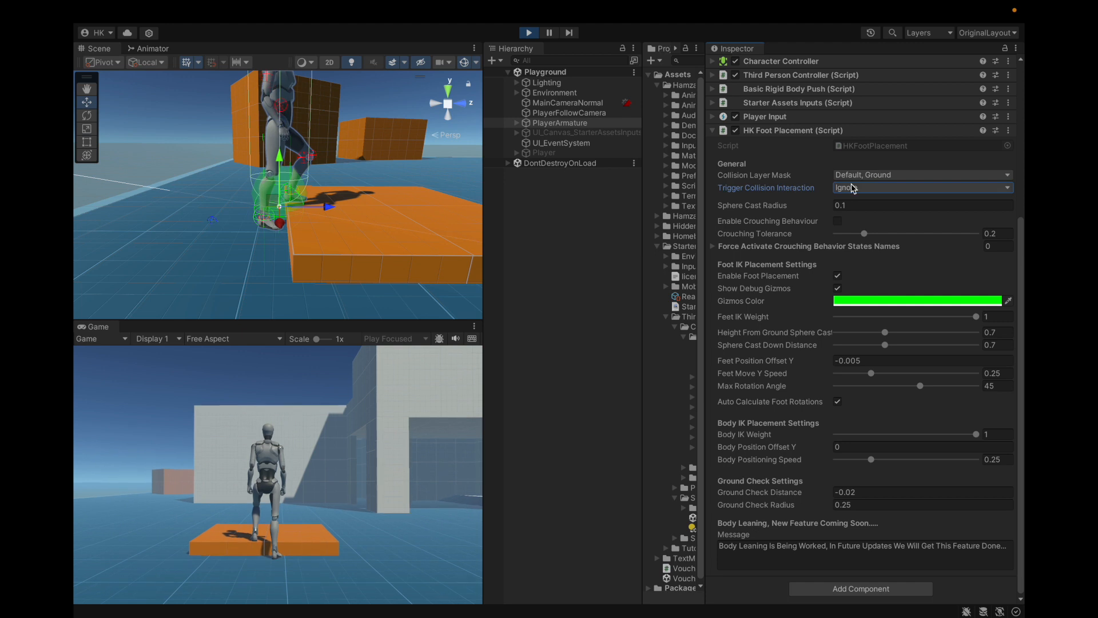
{"action": "left_click", "coordinate": [852, 188]}
{"action": "left_click", "coordinate": [854, 190]}
{"action": "left_click", "coordinate": [854, 190]}
{"action": "left_click", "coordinate": [789, 177]}
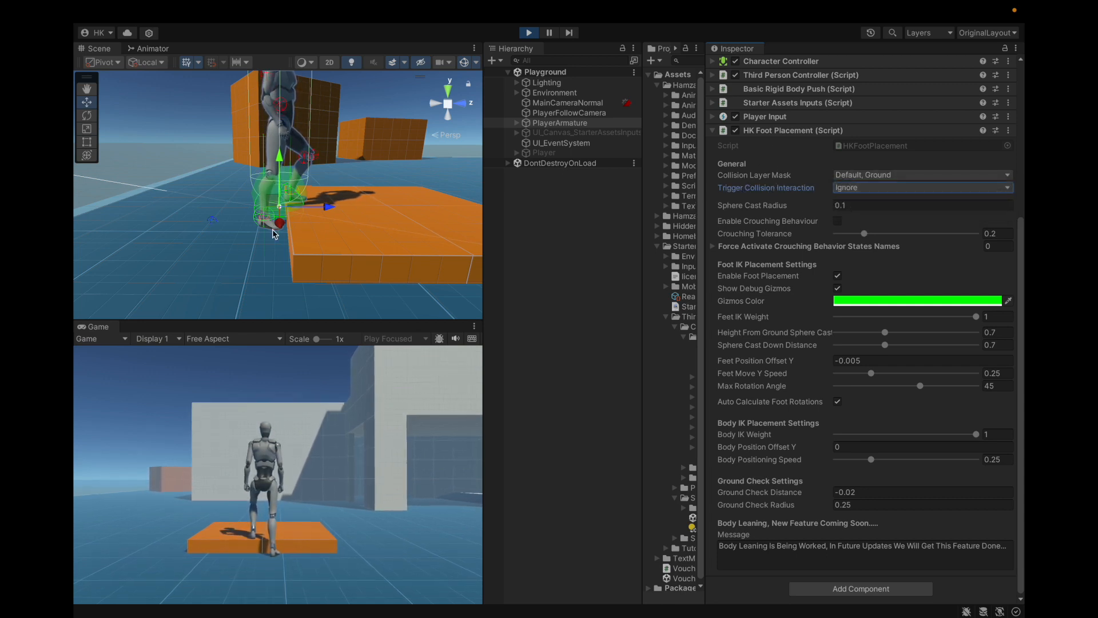
{"action": "left_click", "coordinate": [874, 189]}
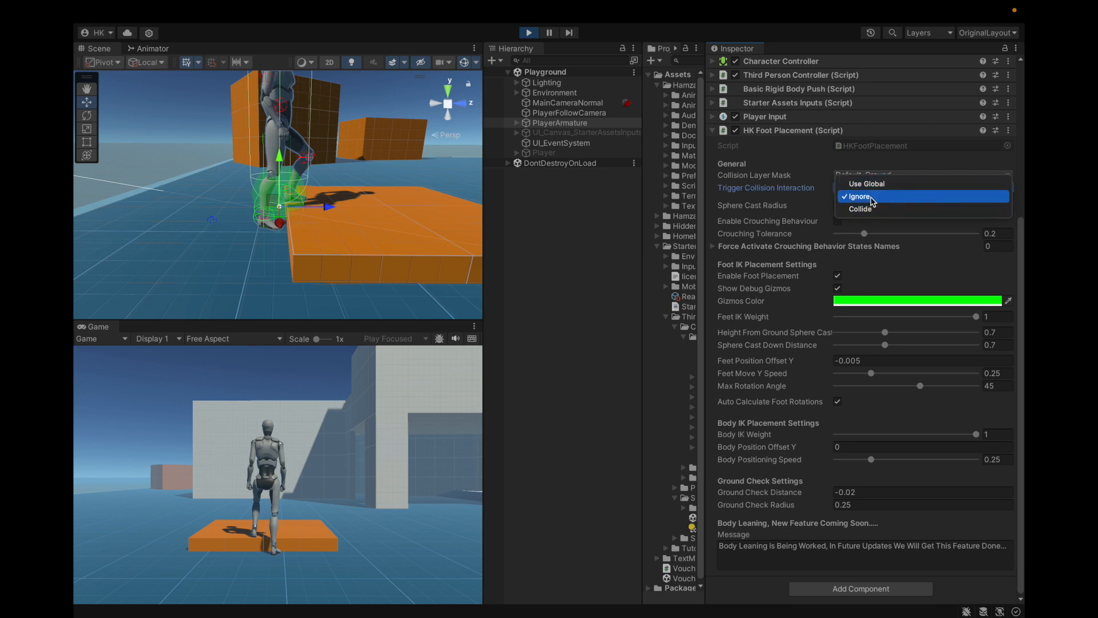
{"action": "left_click", "coordinate": [327, 231]}
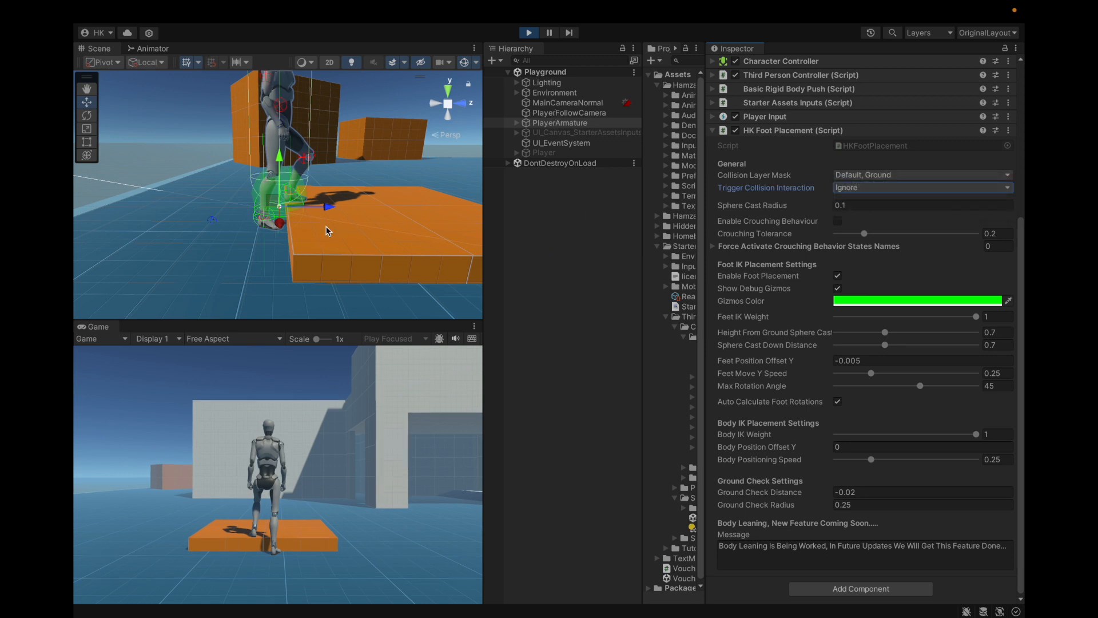
Step: Select the four platform boxes in the scene and enable Is Trigger on their Box Colliders
{"action": "left_click", "coordinate": [327, 227]}
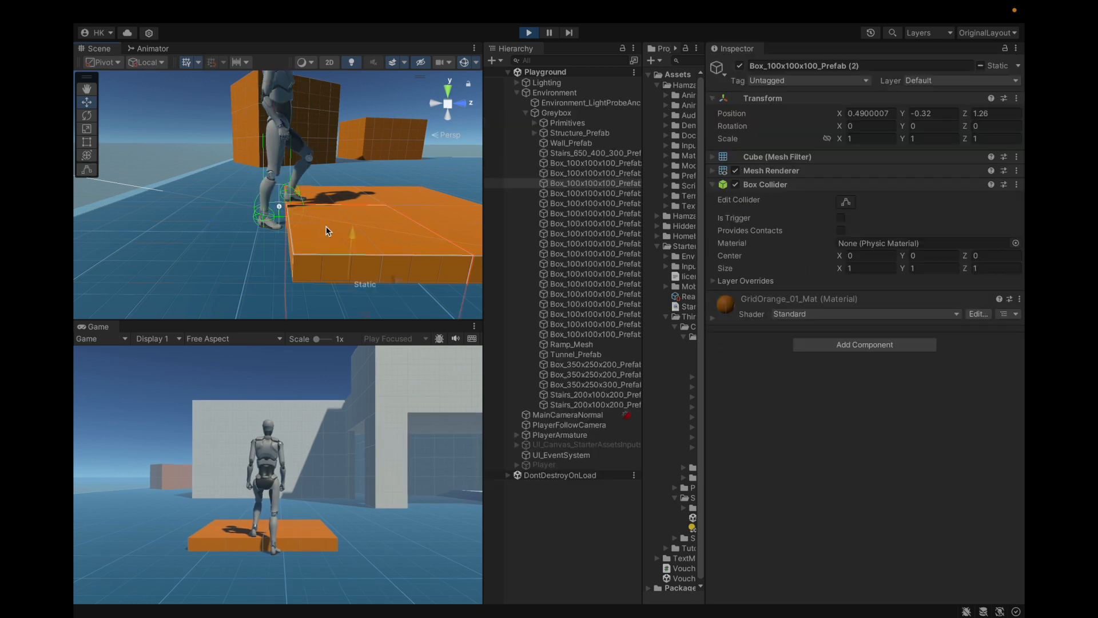
{"action": "left_click", "coordinate": [337, 197], "text": "shift"}
{"action": "left_click", "coordinate": [402, 200], "text": "shift"}
{"action": "left_click", "coordinate": [450, 225], "text": "shift"}
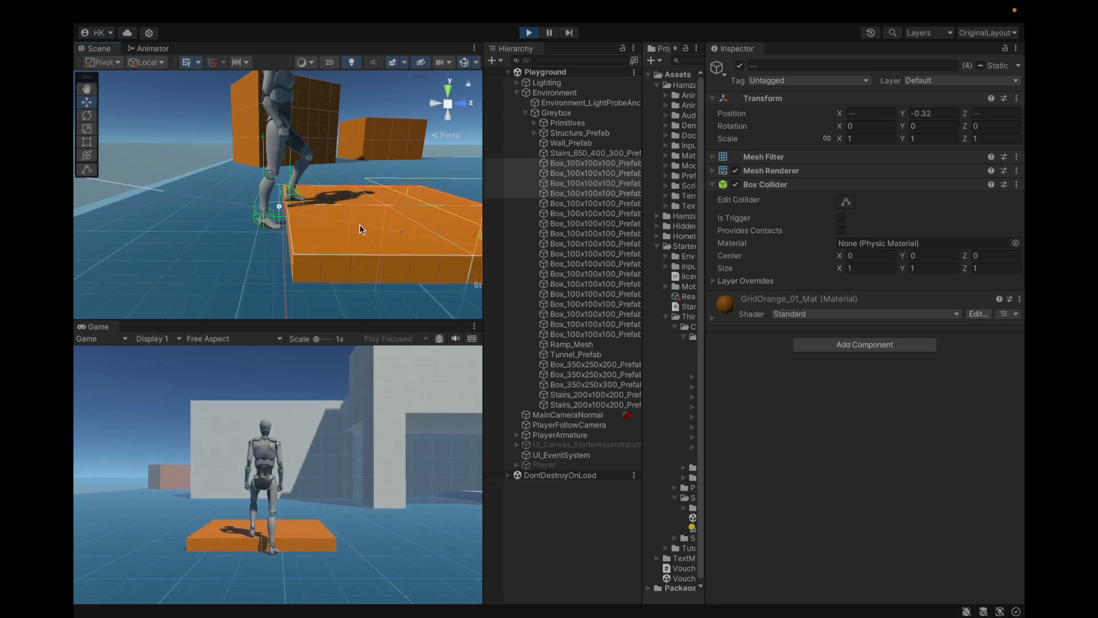
{"action": "left_click", "coordinate": [841, 218]}
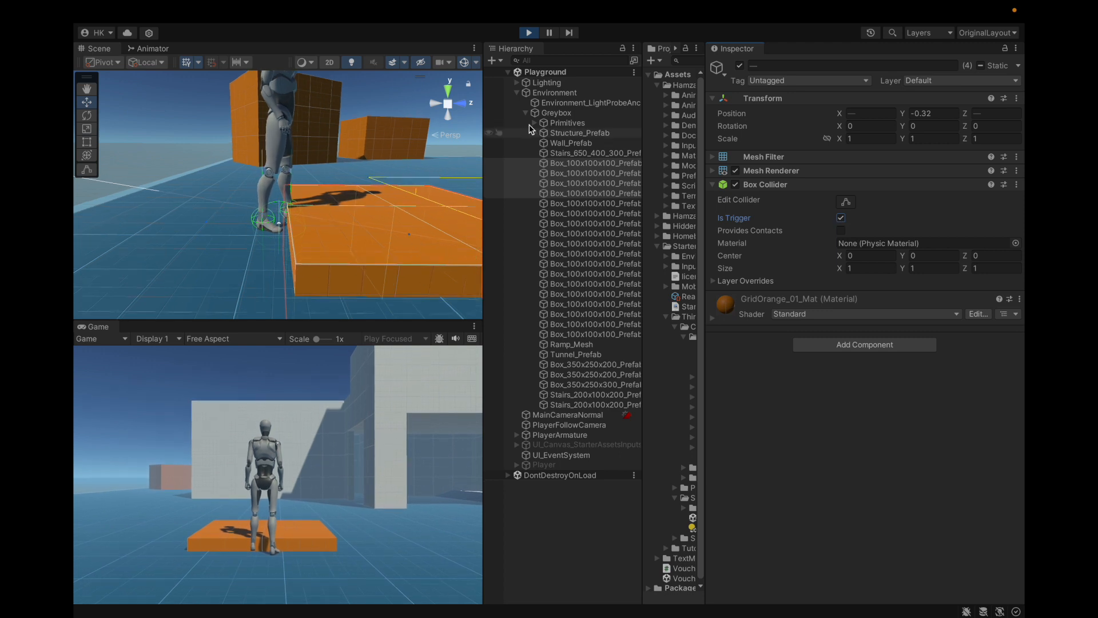
{"action": "left_click", "coordinate": [526, 112]}
{"action": "left_click", "coordinate": [517, 93]}
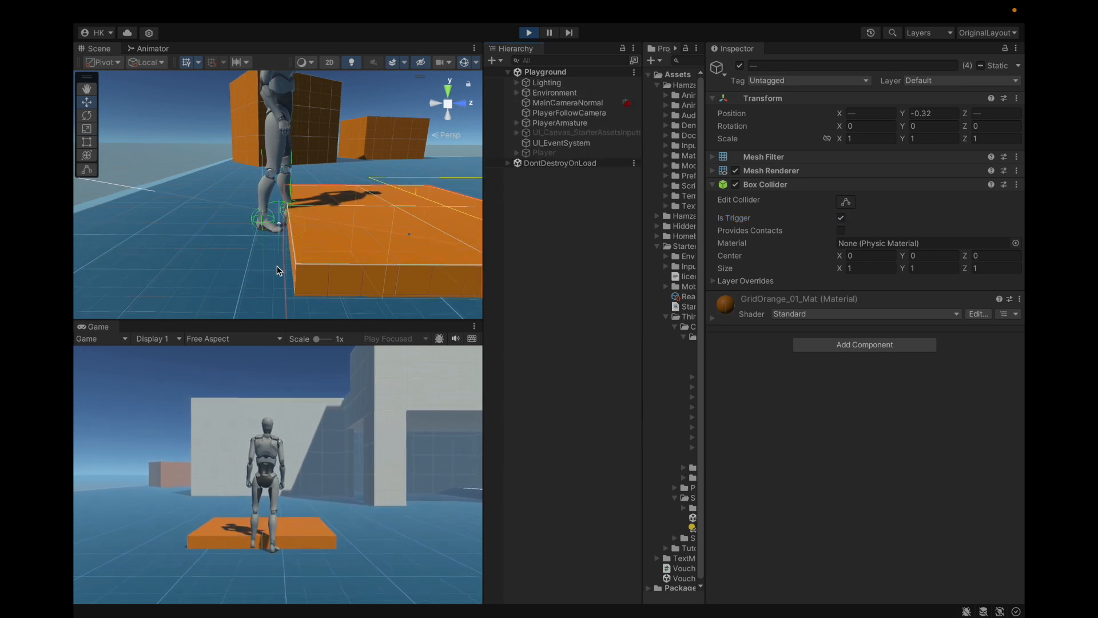
Step: Set Trigger Collision Interaction to Use Global in PlayerArmature's HK Foot Placement component
{"action": "left_click", "coordinate": [583, 115]}
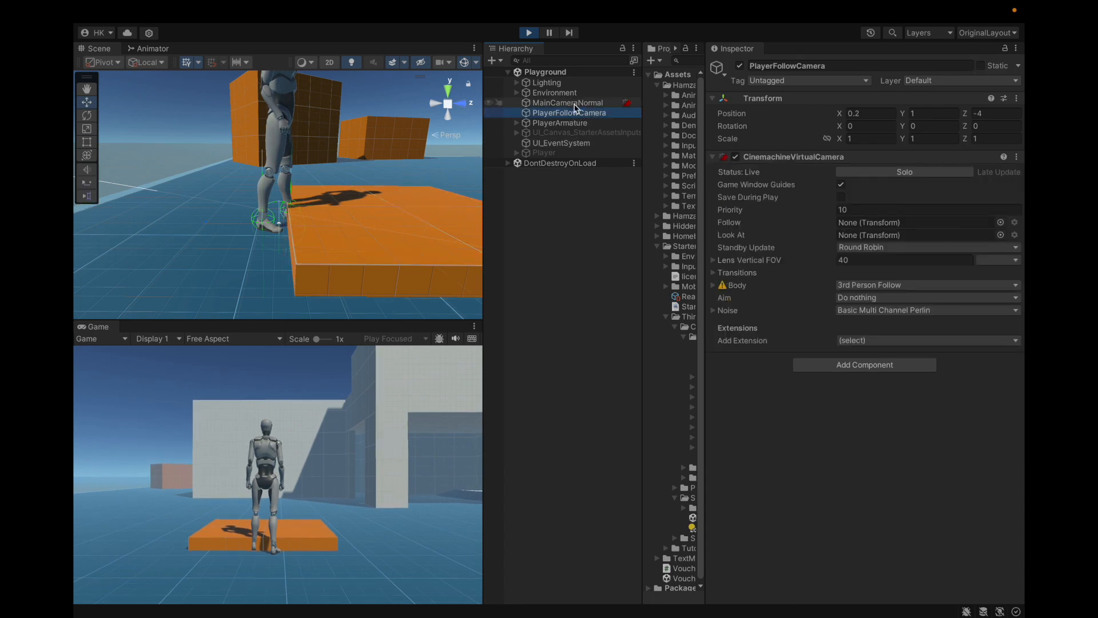
{"action": "left_click", "coordinate": [356, 256]}
{"action": "left_click", "coordinate": [525, 112]}
{"action": "left_click", "coordinate": [517, 93]}
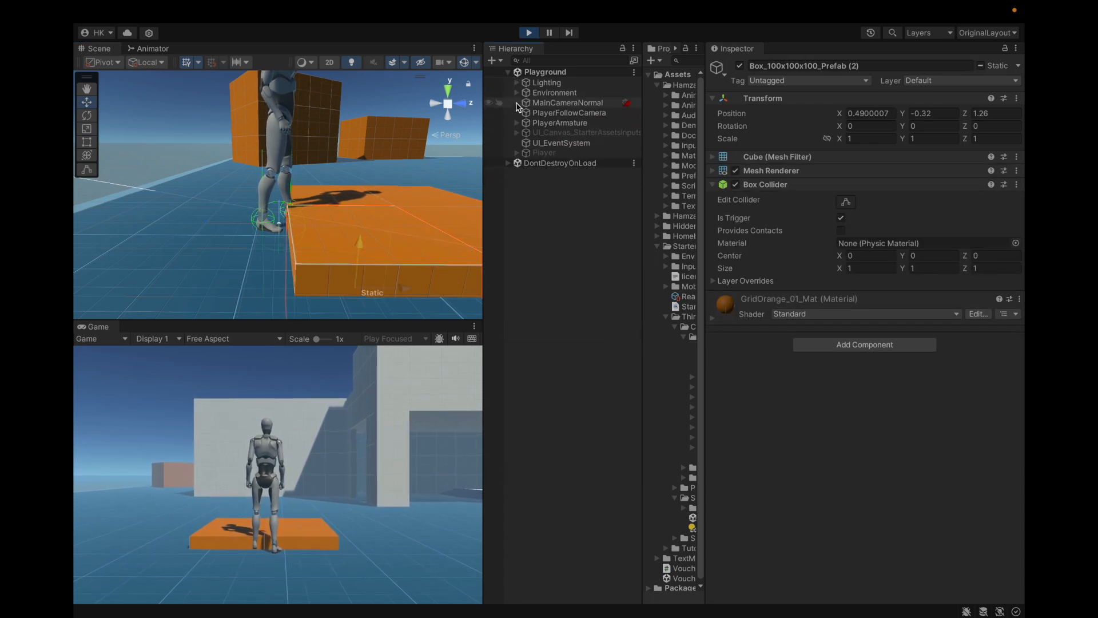
{"action": "left_click", "coordinate": [538, 123]}
{"action": "scroll", "coordinate": [798, 241], "scroll_direction": "down", "scroll_amount": 6}
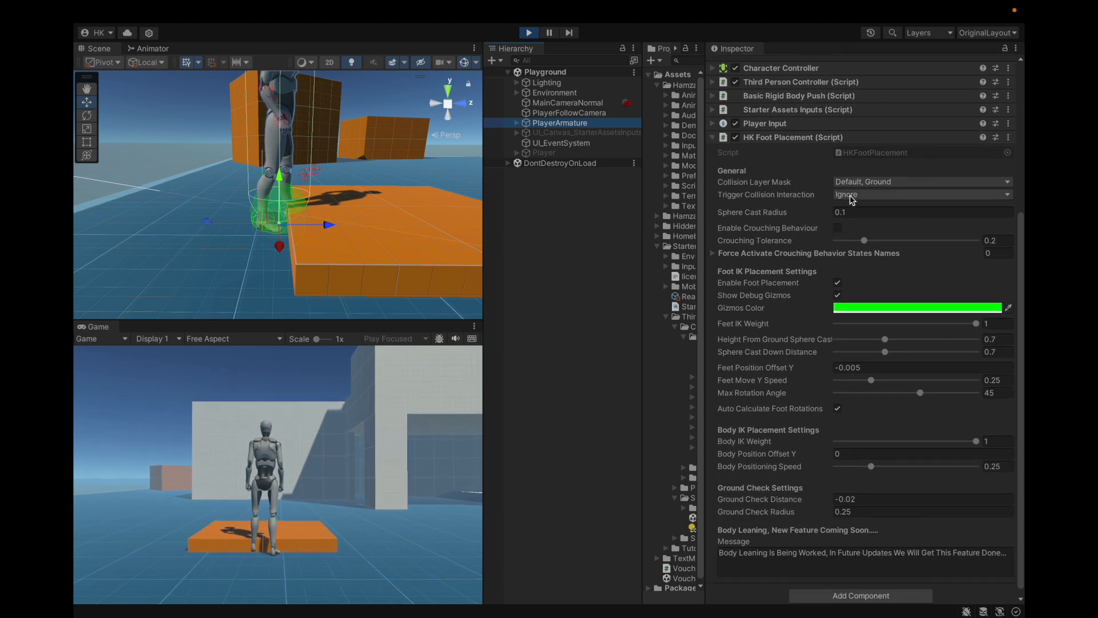
{"action": "left_click", "coordinate": [854, 196]}
{"action": "left_click", "coordinate": [868, 191]}
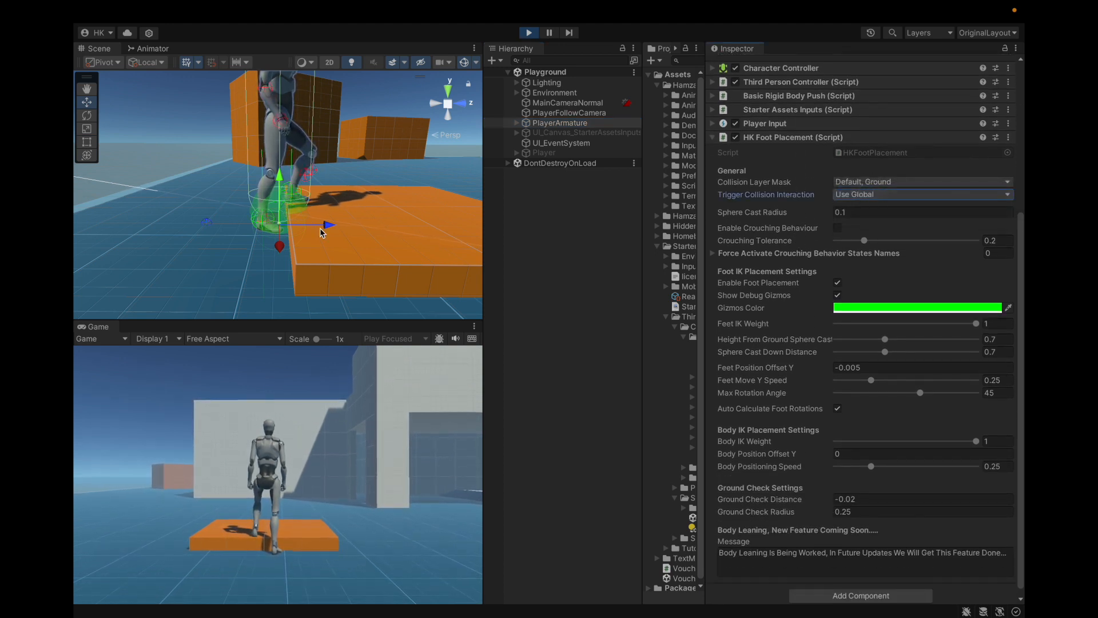
Step: Try Trigger Collision Interaction with Collide and return it to Ignore
{"action": "left_click", "coordinate": [857, 194]}
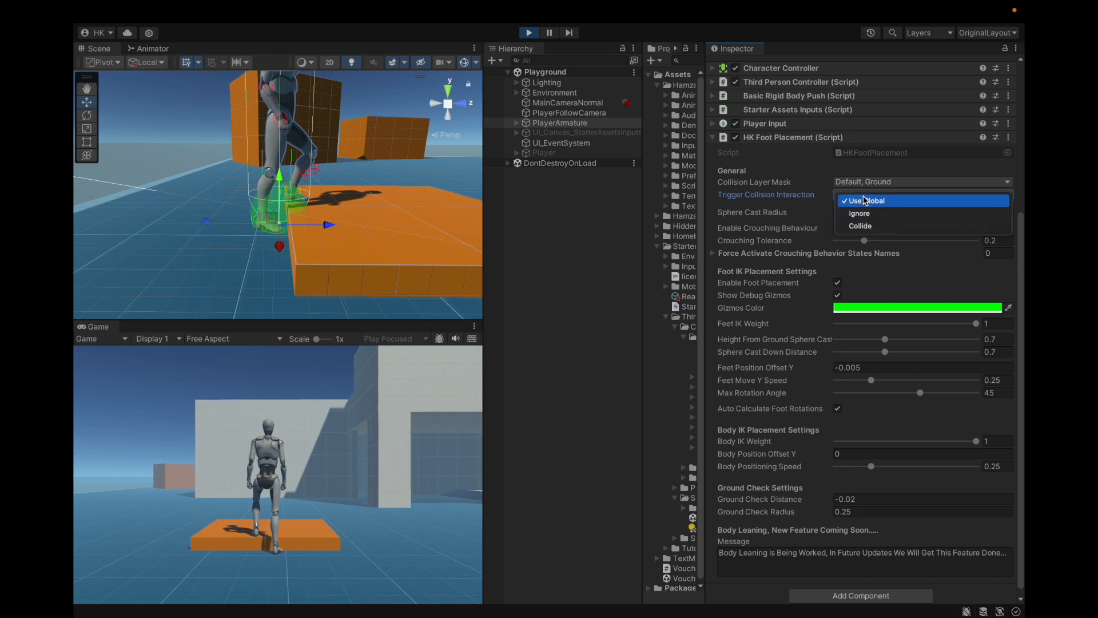
{"action": "left_click", "coordinate": [866, 227]}
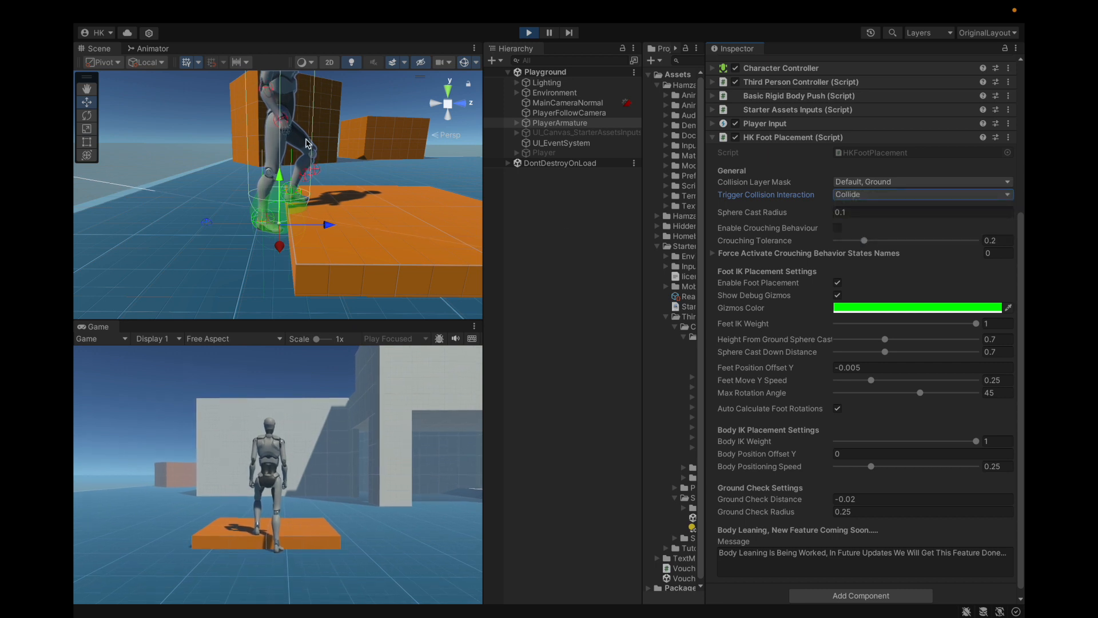
{"action": "left_click", "coordinate": [899, 194]}
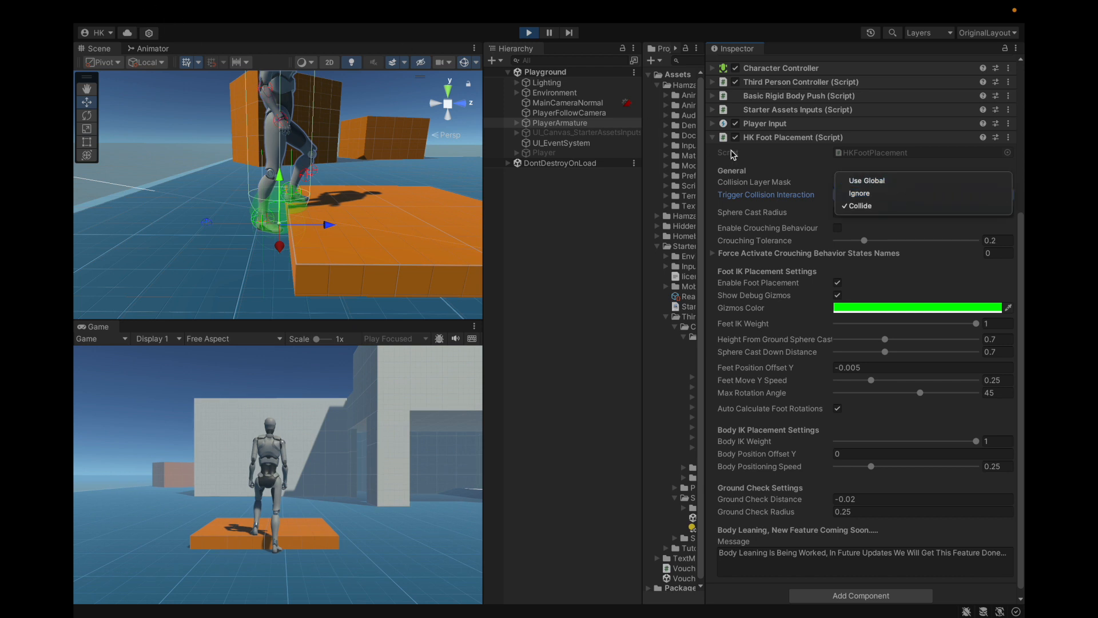
{"action": "left_click", "coordinate": [878, 194]}
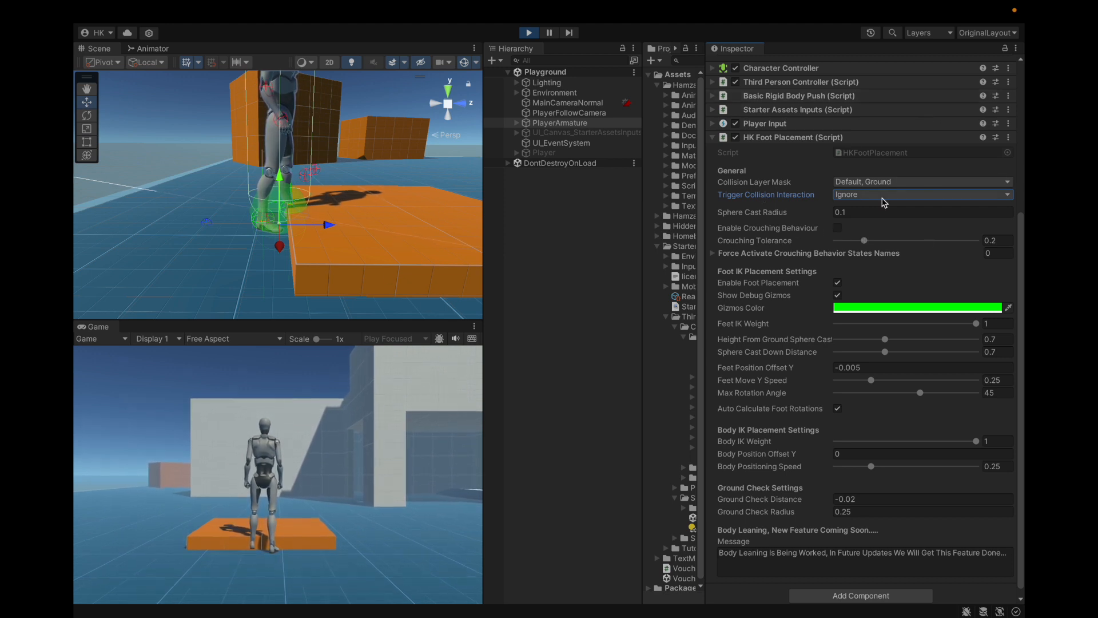
Step: Select the four platform boxes again, disable Is Trigger on their Box Colliders and collapse the Environment hierarchy
{"action": "left_click", "coordinate": [341, 234]}
{"action": "left_click", "coordinate": [345, 196], "text": "shift"}
{"action": "left_click", "coordinate": [406, 196], "text": "shift"}
{"action": "left_click", "coordinate": [446, 223], "text": "shift"}
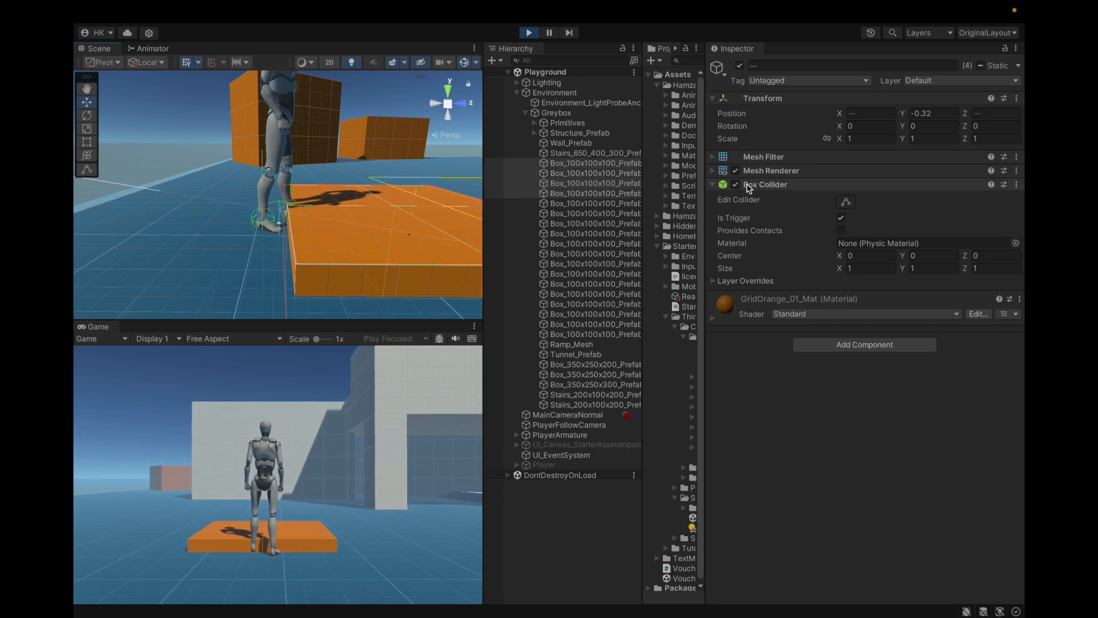
{"action": "left_click", "coordinate": [841, 219]}
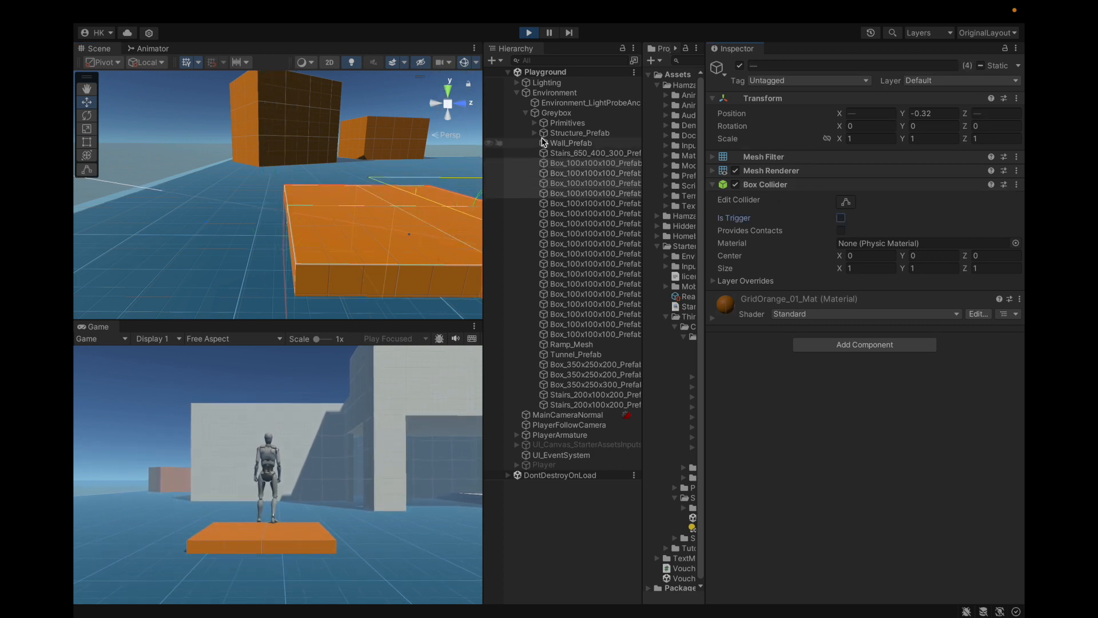
{"action": "left_click", "coordinate": [517, 93]}
Step: Walk the character away from the platform and examine PlayerArmature's foot placement gizmos around the feet against its sphere cast settings
{"action": "key", "text": "s"}
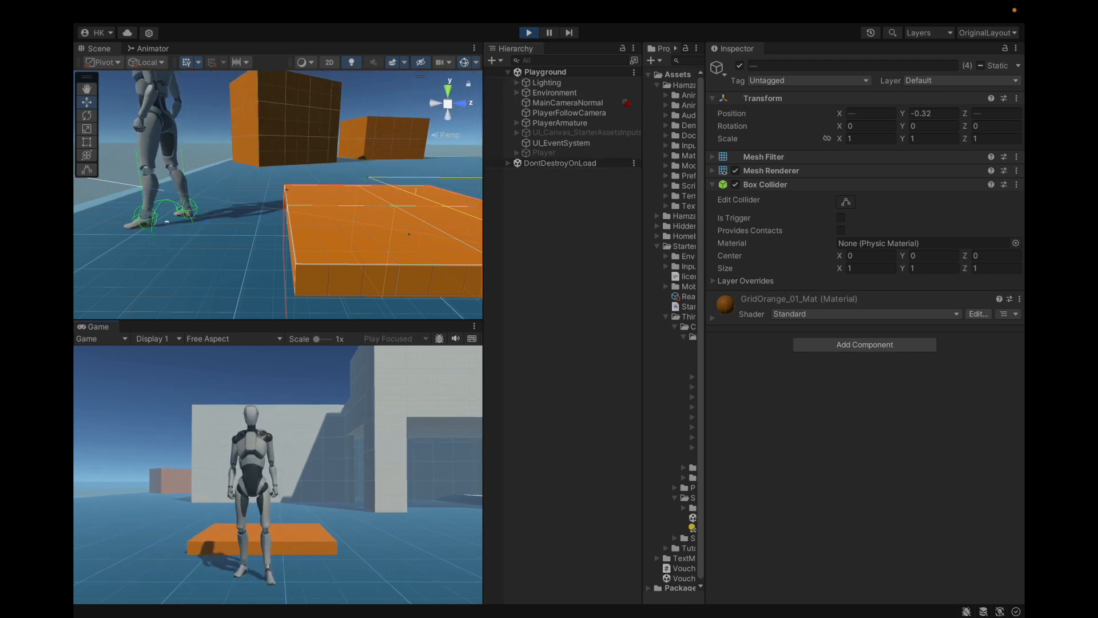
{"action": "left_click", "coordinate": [560, 123]}
{"action": "scroll", "coordinate": [895, 287], "scroll_direction": "down", "scroll_amount": 3}
{"action": "scroll", "coordinate": [895, 288], "scroll_direction": "down", "scroll_amount": 3}
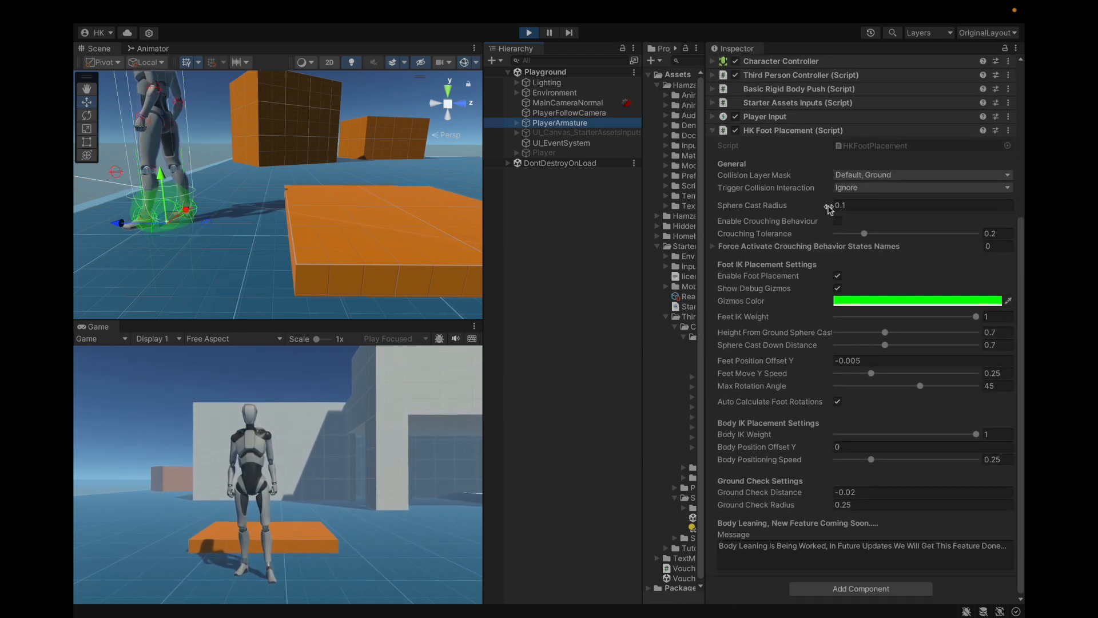
{"action": "middle_click_drag", "start_coordinate": [434, 243], "coordinate": [132, 217]}
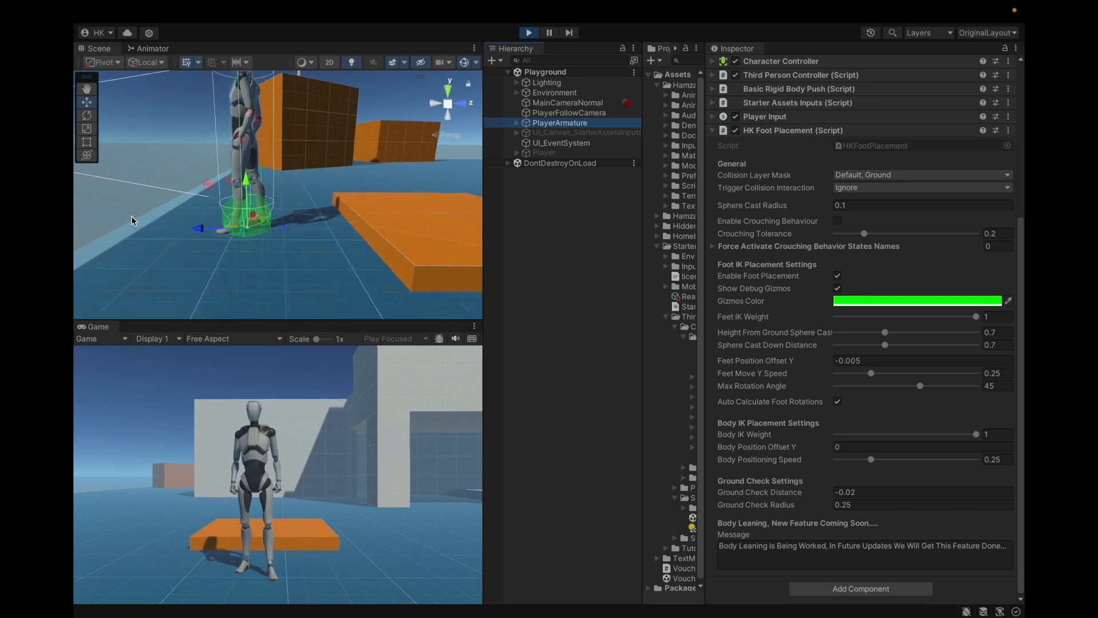
{"action": "scroll", "coordinate": [225, 236], "scroll_direction": "up", "scroll_amount": 6}
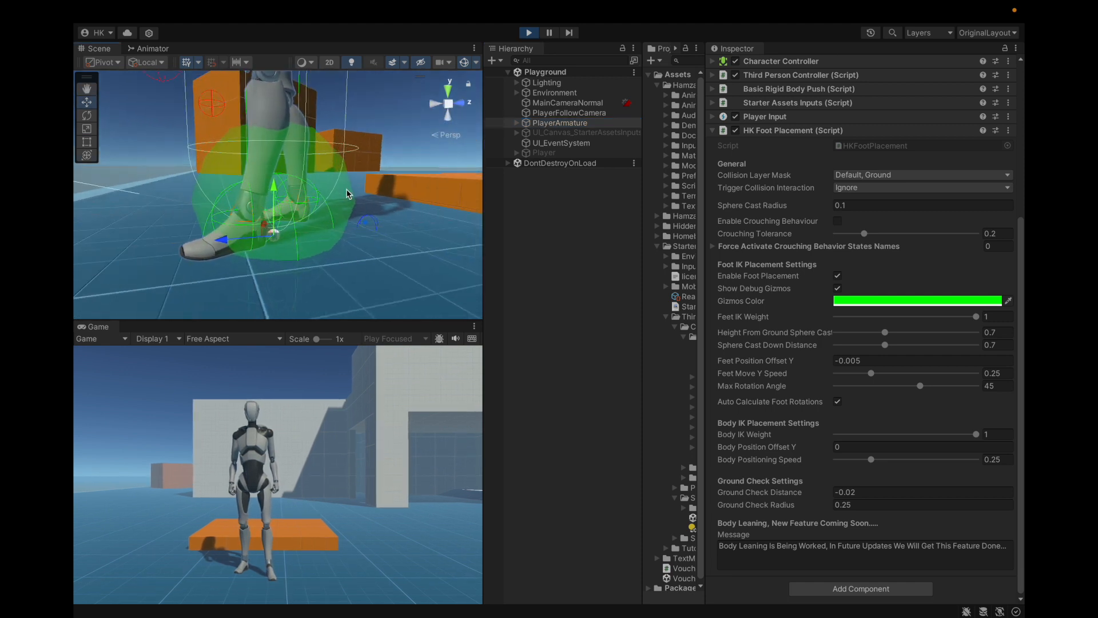
{"action": "left_click_drag", "start_coordinate": [231, 184], "coordinate": [438, 248], "text": "alt"}
{"action": "left_click_drag", "start_coordinate": [251, 205], "coordinate": [344, 244], "text": "alt"}
{"action": "scroll", "coordinate": [344, 249], "scroll_direction": "up", "scroll_amount": 4}
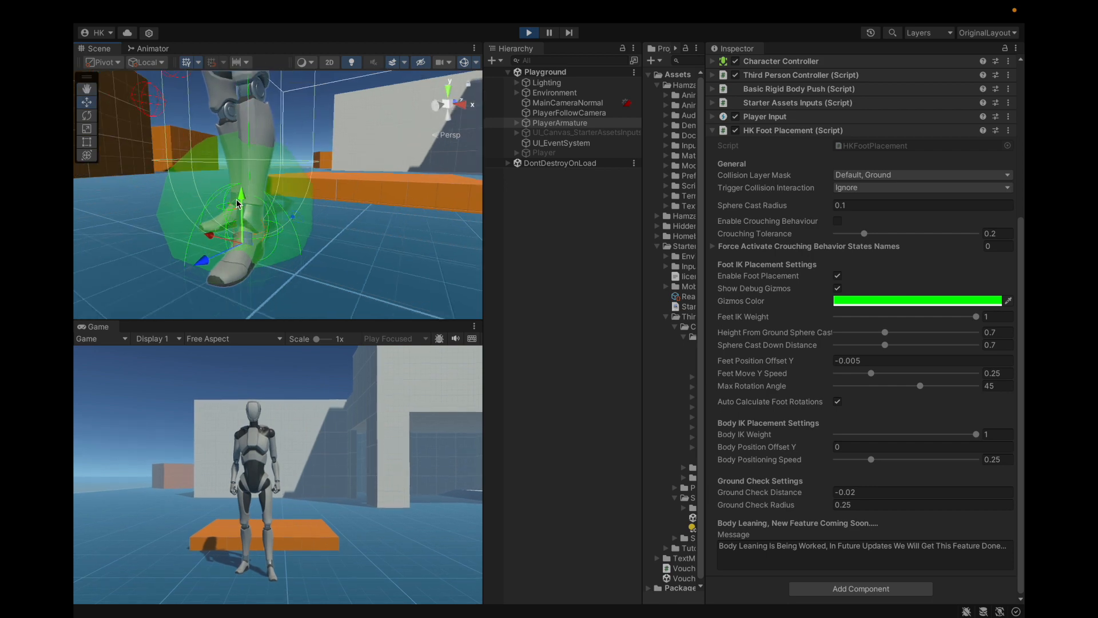
{"action": "left_click_drag", "start_coordinate": [231, 209], "coordinate": [335, 240], "text": "alt"}
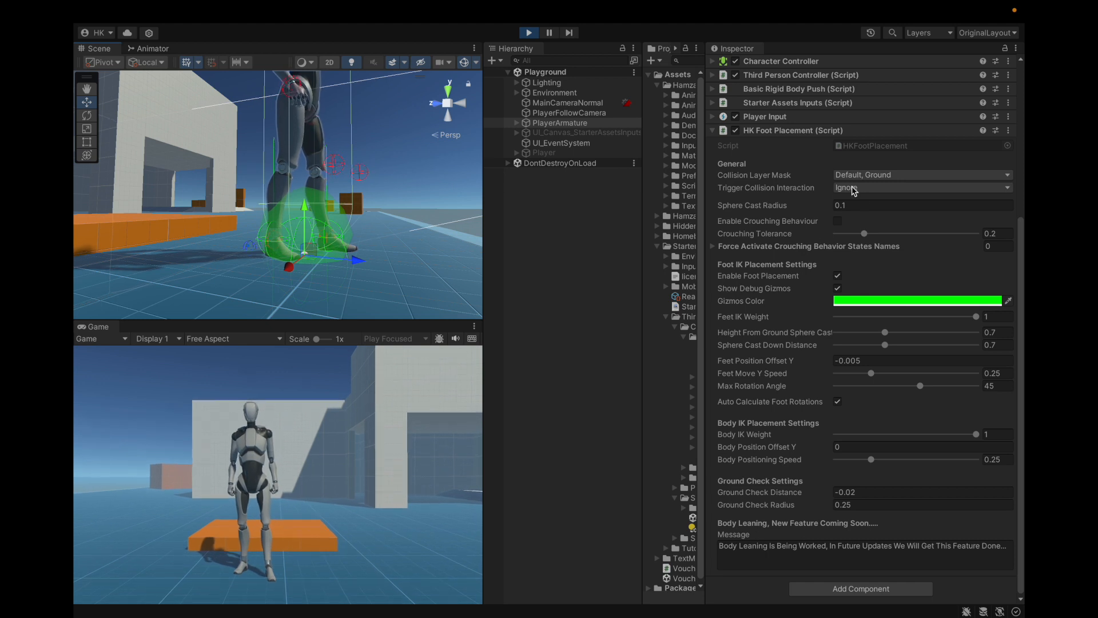
Step: Try a different Sphere Cast Radius in PlayerArmature's HK Foot Placement component and return it to 0.1
{"action": "left_click_drag", "start_coordinate": [827, 208], "coordinate": [862, 205]}
{"action": "double_click", "coordinate": [862, 205]}
{"action": "type", "text": ".1"}
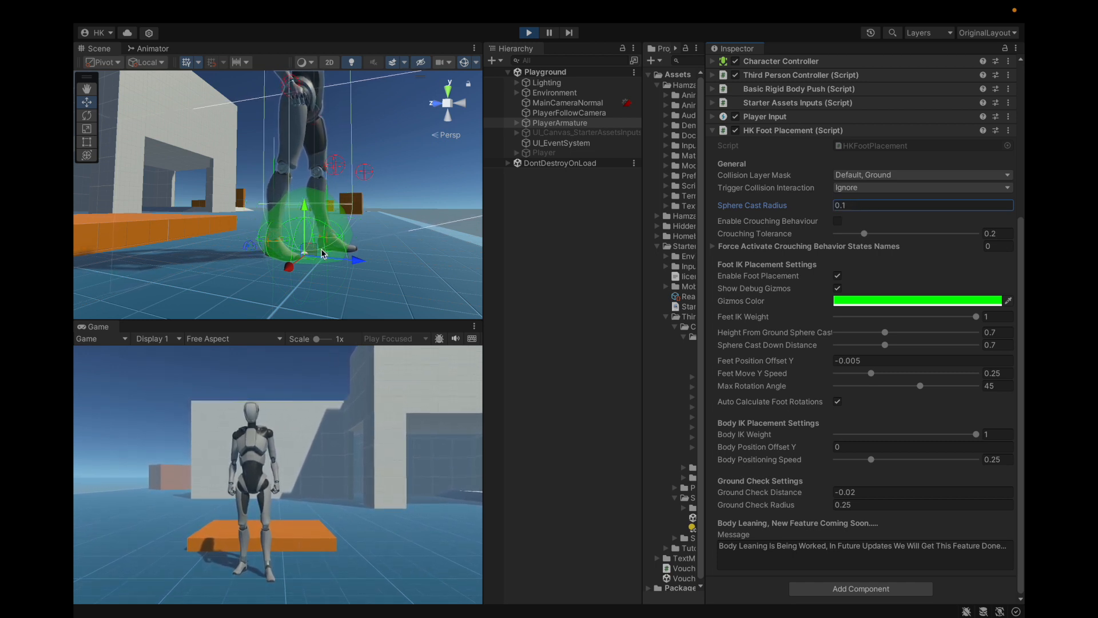
Step: Walk the character to the orange platform's edge so one foot rests on it, and frame its feet
{"action": "left_click", "coordinate": [366, 396]}
{"action": "key", "text": "w"}
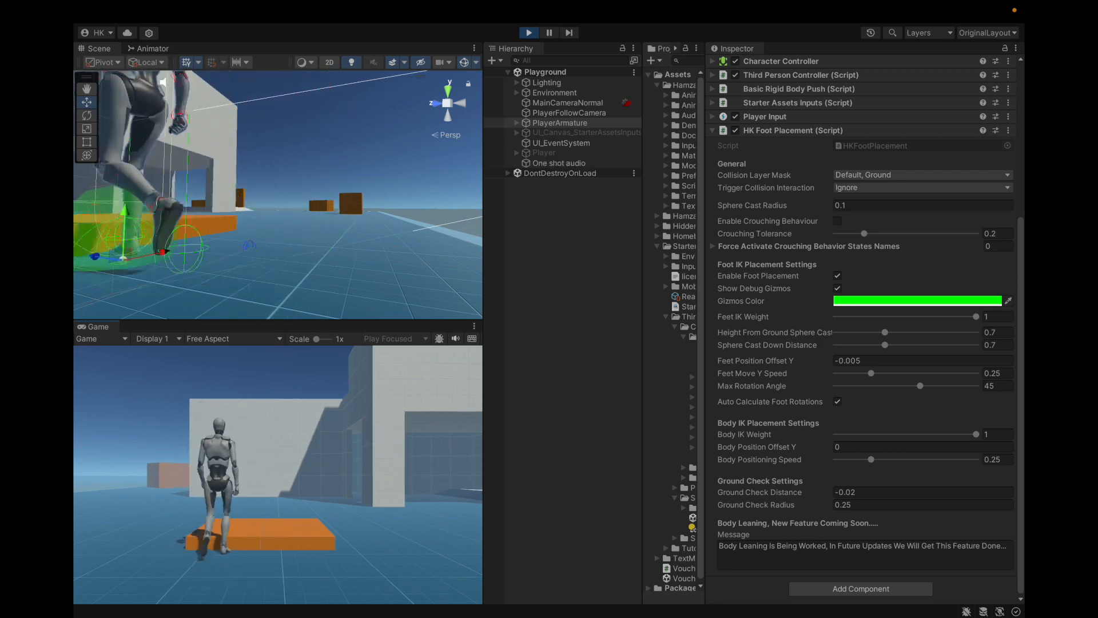
{"action": "key", "text": "Escape"}
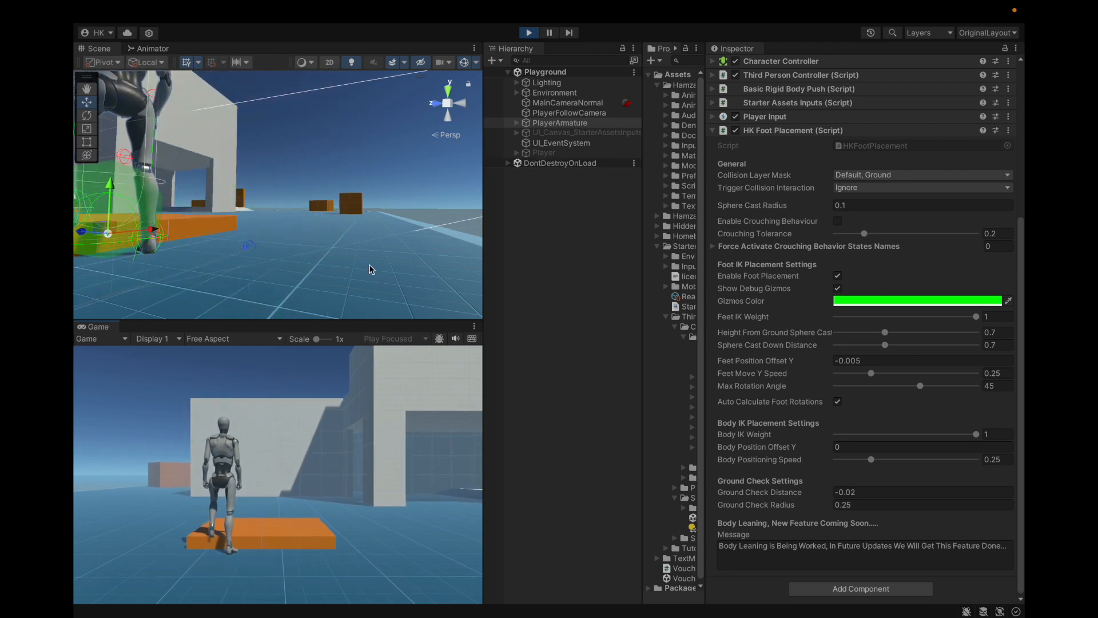
{"action": "scroll", "coordinate": [370, 277], "scroll_direction": "down", "scroll_amount": 3}
{"action": "left_click_drag", "start_coordinate": [229, 195], "coordinate": [303, 286], "text": "alt"}
{"action": "scroll", "coordinate": [220, 221], "scroll_direction": "up", "scroll_amount": 4}
{"action": "scroll", "coordinate": [295, 246], "scroll_direction": "down", "scroll_amount": 5}
{"action": "scroll", "coordinate": [297, 251], "scroll_direction": "up", "scroll_amount": 4}
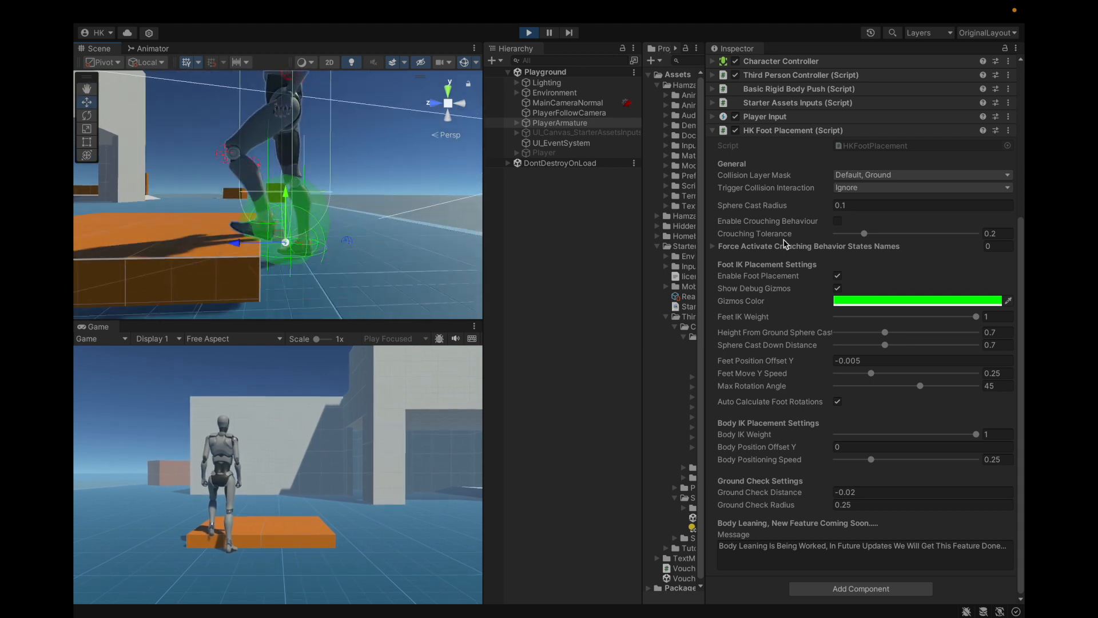
Step: Try a Sphere Cast Radius of 0.19, turn the character at the platform's edge and examine its foot gizmos
{"action": "left_click", "coordinate": [824, 206]}
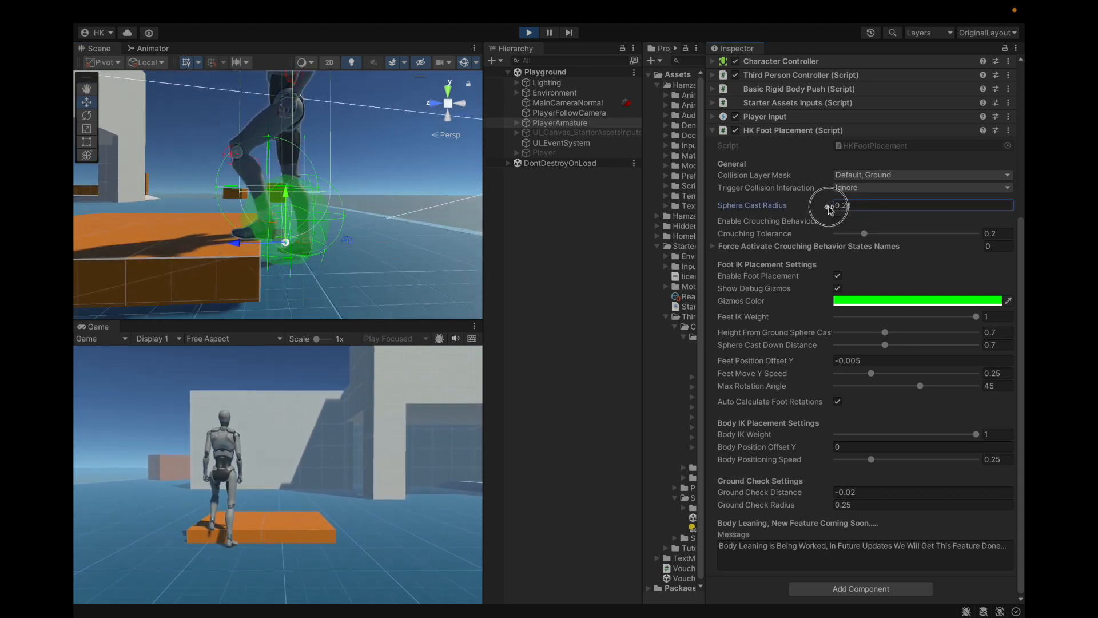
{"action": "left_click_drag", "start_coordinate": [827, 209], "coordinate": [829, 208]}
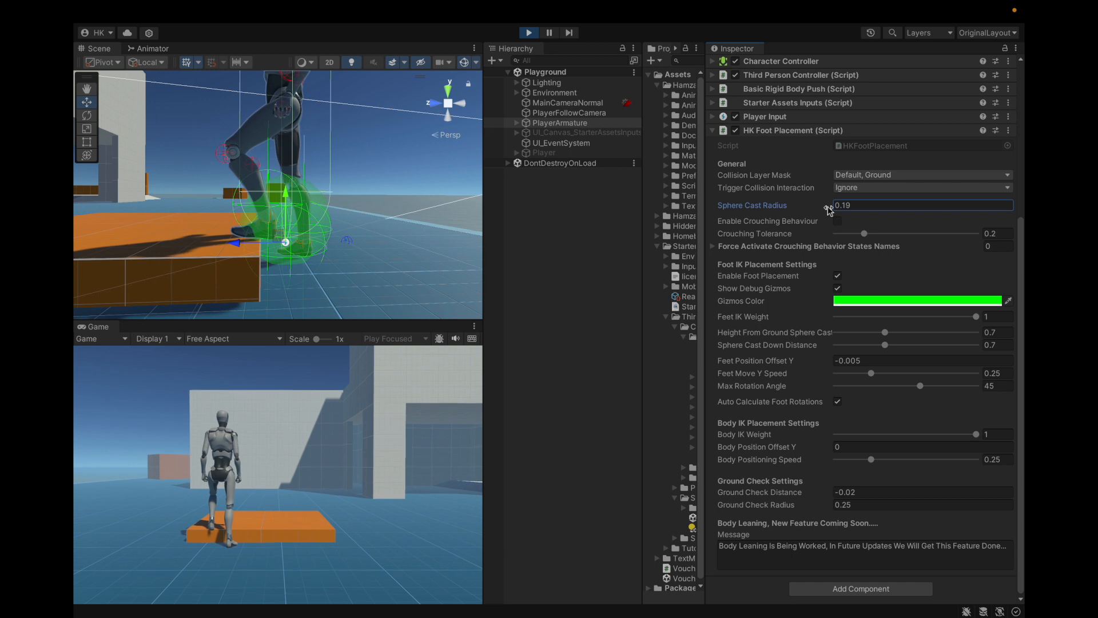
{"action": "left_click", "coordinate": [411, 392]}
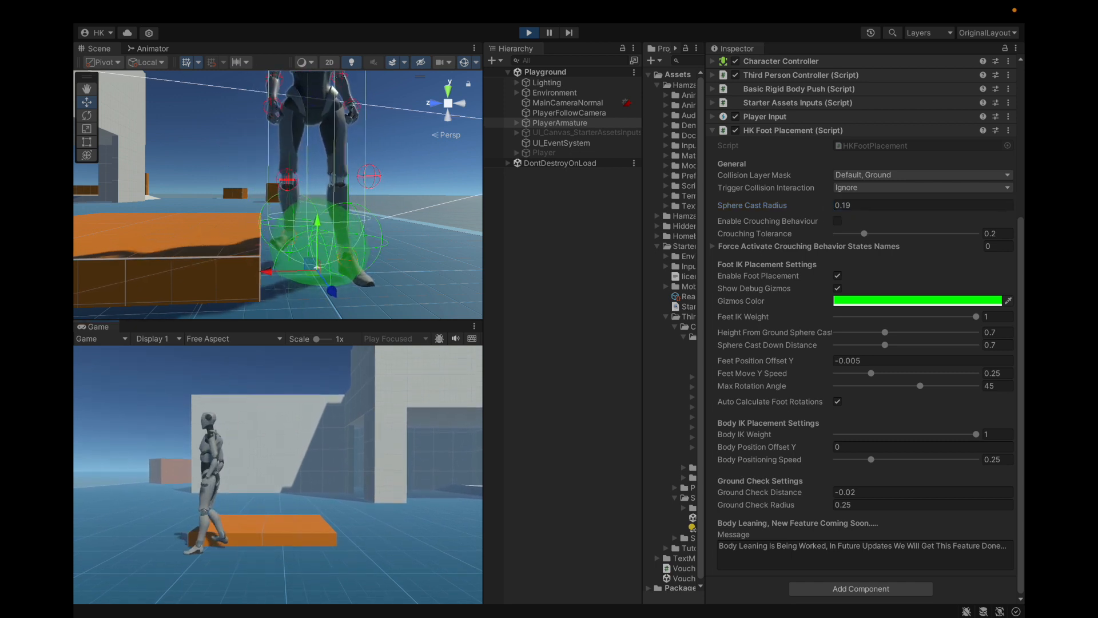
{"action": "key", "text": "Escape"}
{"action": "left_click_drag", "start_coordinate": [278, 230], "coordinate": [261, 219], "text": "alt"}
{"action": "scroll", "coordinate": [260, 220], "scroll_direction": "up", "scroll_amount": 4}
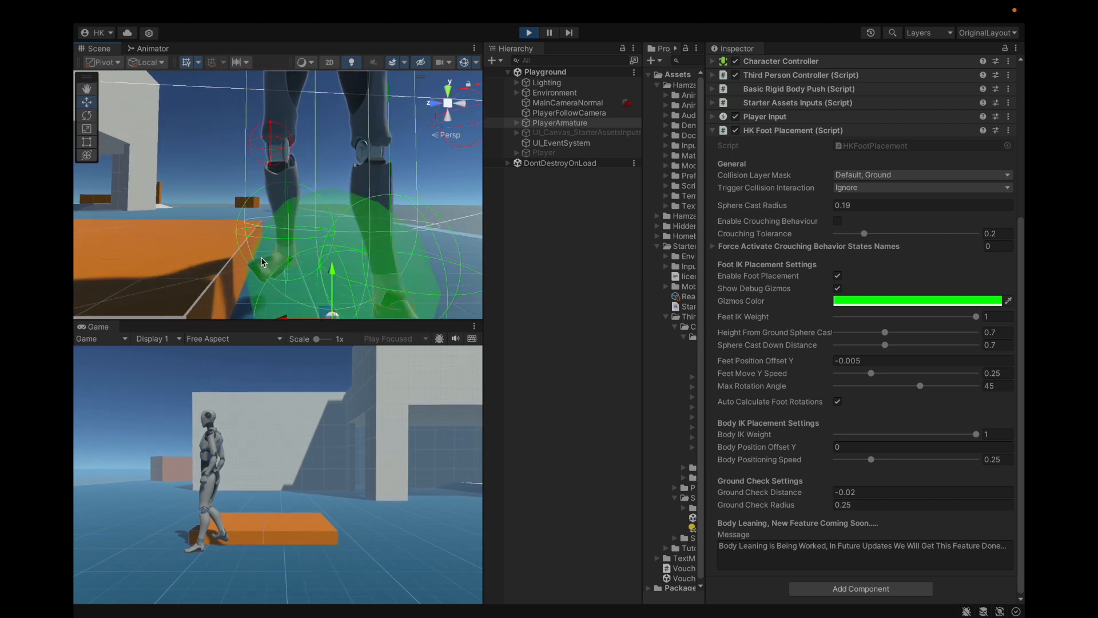
Step: Reduce the Sphere Cast Radius to compare the foot gizmos, finishing with a value of 0.1
{"action": "left_click_drag", "start_coordinate": [834, 206], "coordinate": [822, 205]}
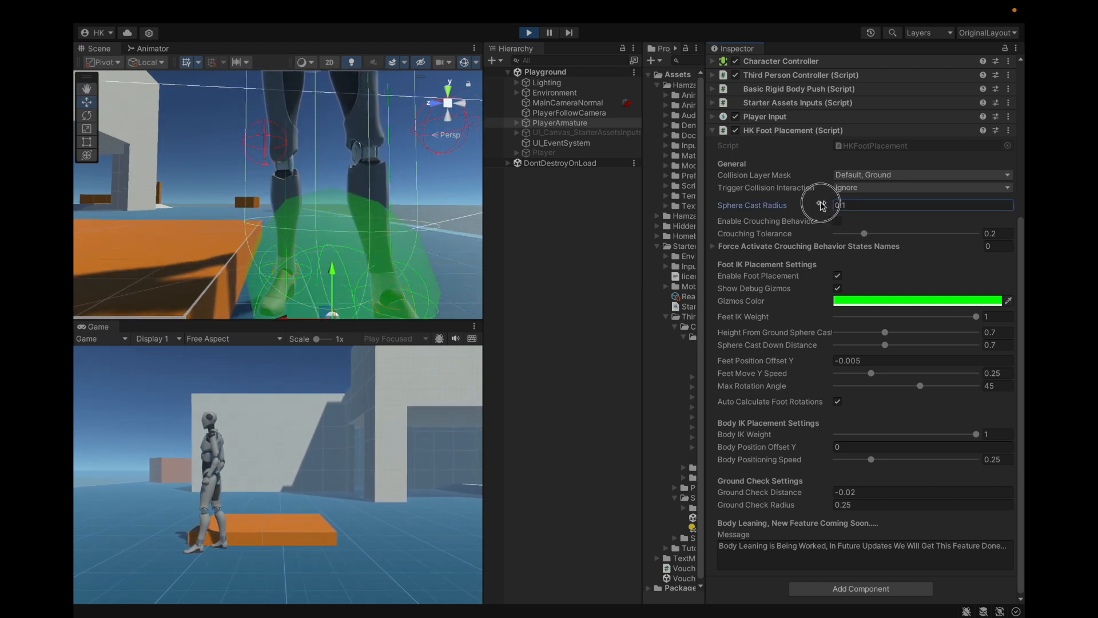
{"action": "left_click", "coordinate": [849, 205]}
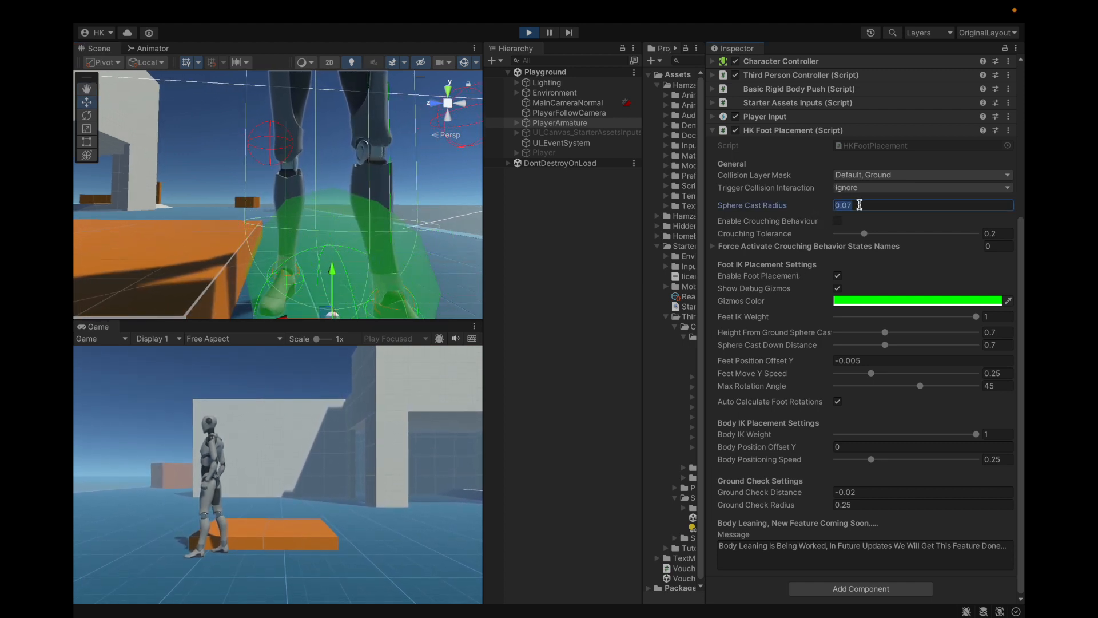
{"action": "type", "text": ".1"}
{"action": "key", "text": "Return"}
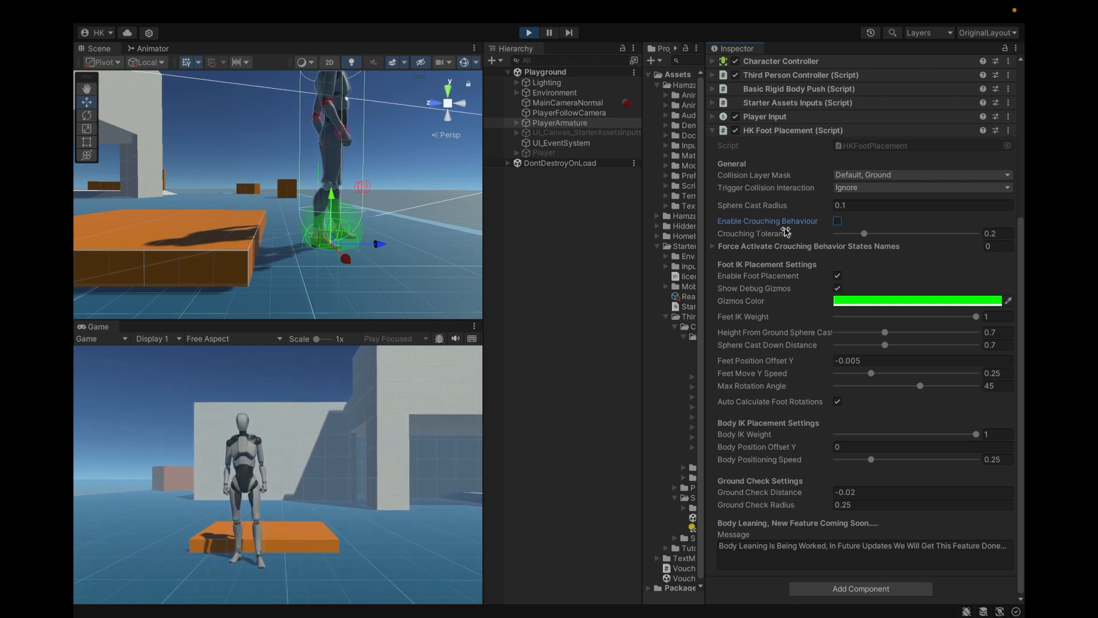
Step: With Enable Crouching Behaviour off, move the character around the platform's edge until it stands with one foot on the platform
{"action": "left_click", "coordinate": [837, 222]}
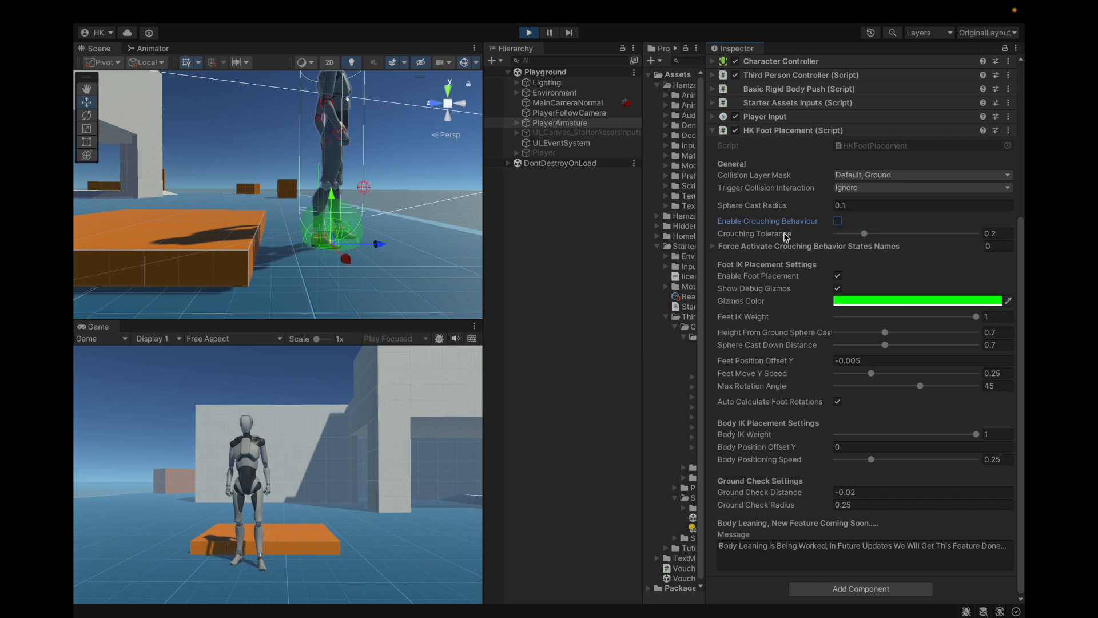
{"action": "key", "text": "a"}
{"action": "key", "text": "w"}
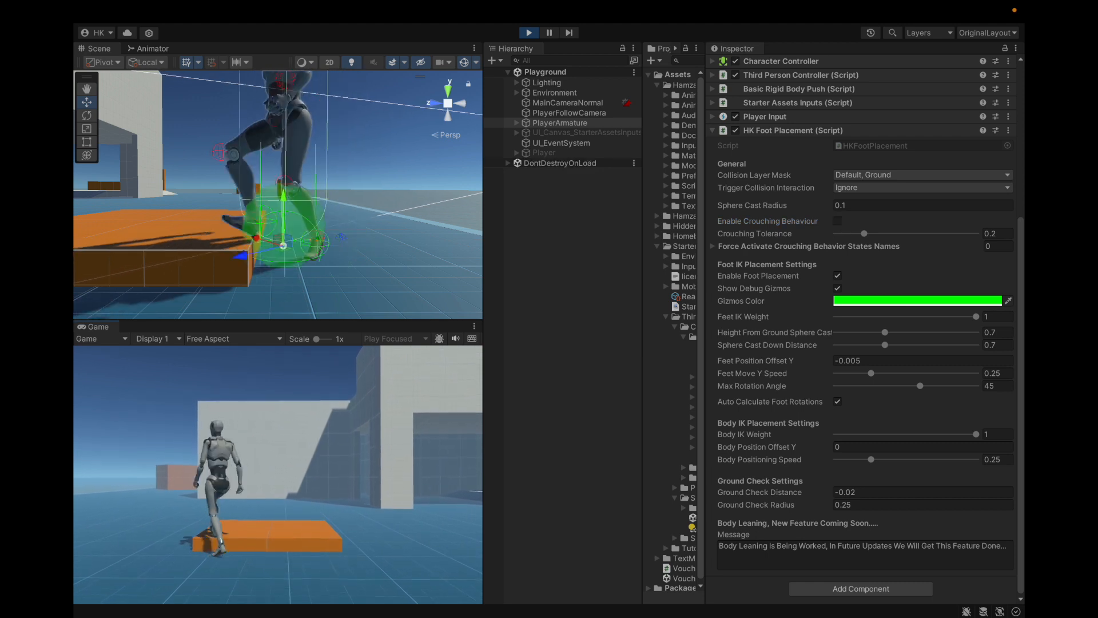
{"action": "key", "text": "s"}
{"action": "key", "text": "w"}
{"action": "key", "text": "d"}
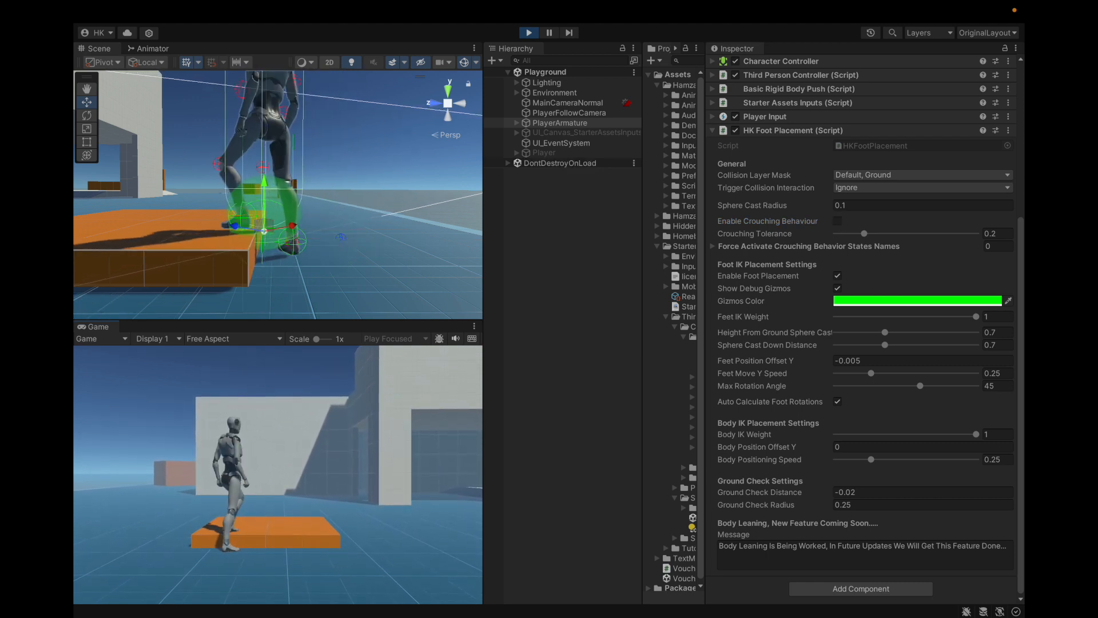
{"action": "key", "text": "s"}
{"action": "key", "text": "a"}
{"action": "key", "text": "w"}
{"action": "key", "text": "w"}
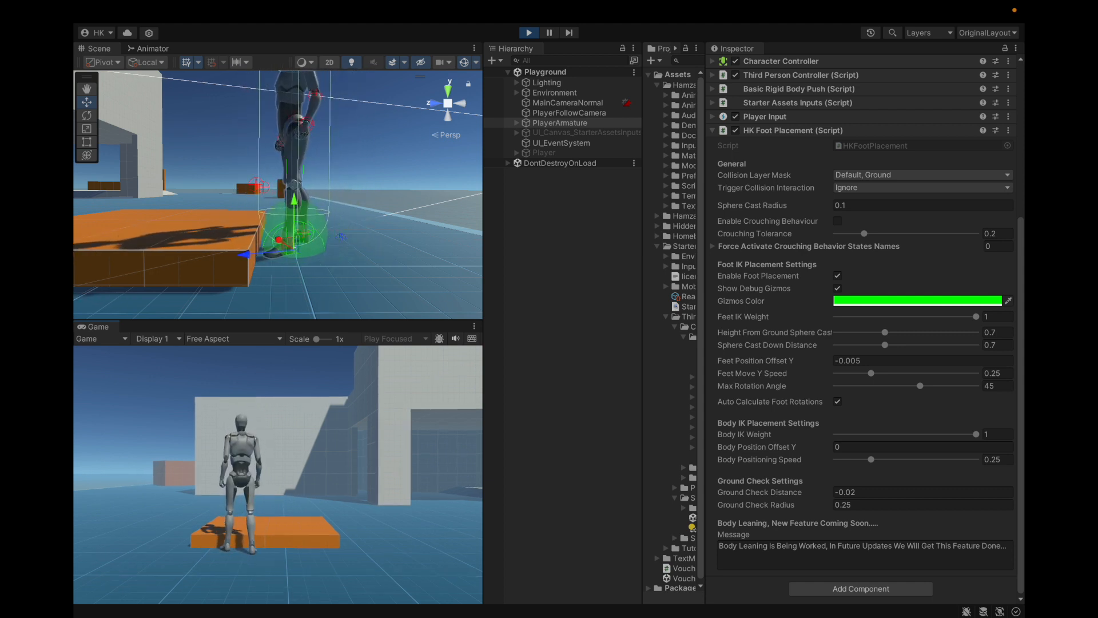
{"action": "key", "text": "w"}
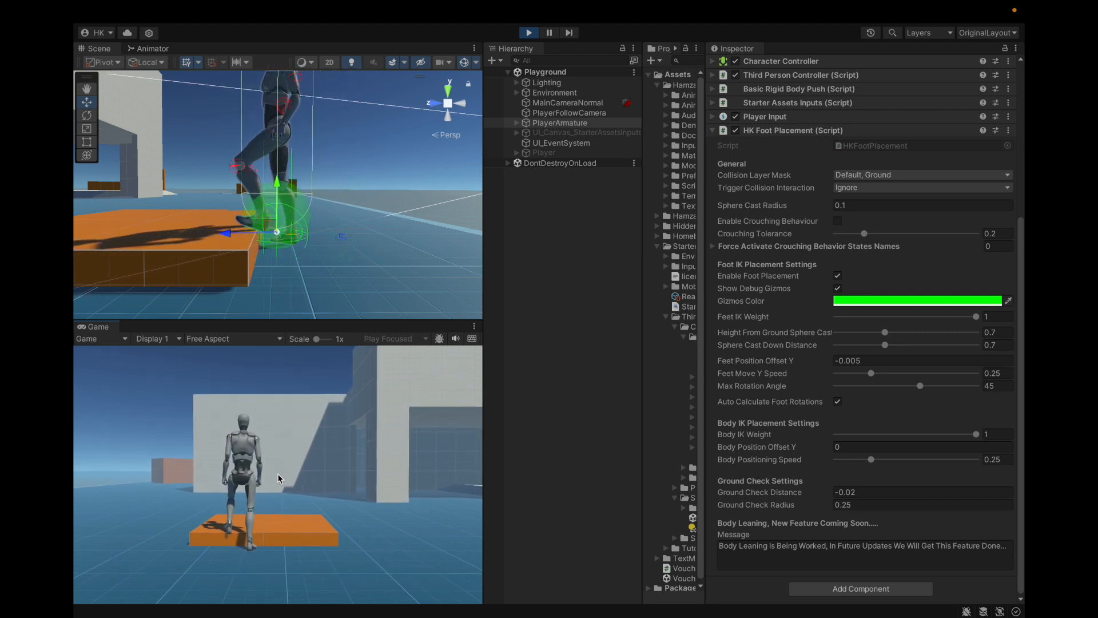
Step: Toggle Enable Crouching Behaviour on and off to compare the leg pose, and leave it enabled
{"action": "left_click", "coordinate": [838, 221]}
{"action": "left_click", "coordinate": [838, 221]}
{"action": "left_click", "coordinate": [839, 222]}
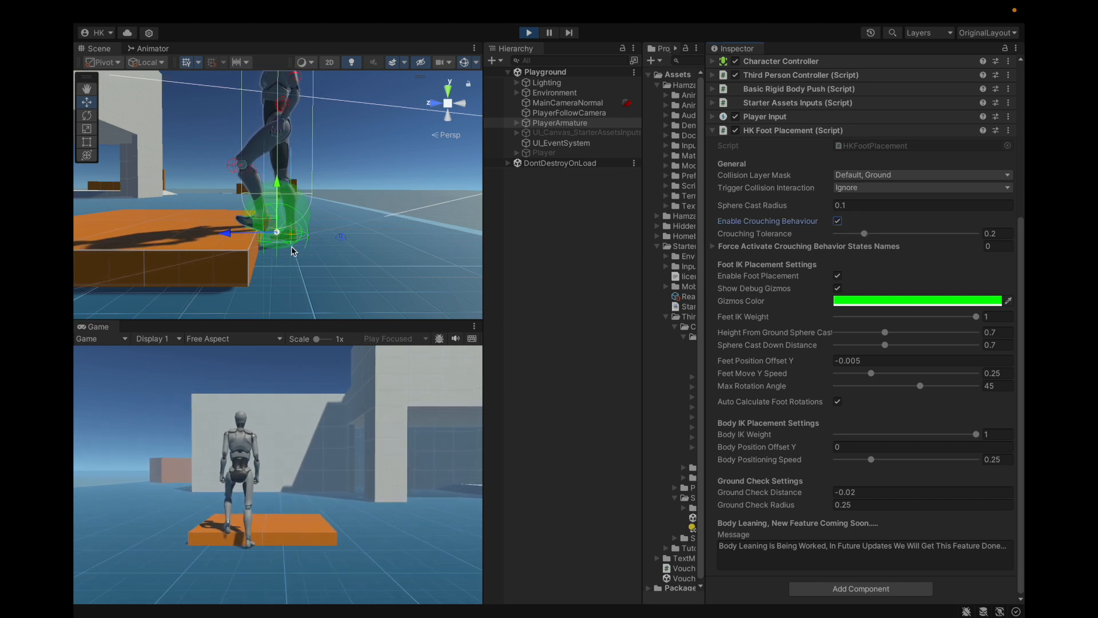
{"action": "scroll", "coordinate": [292, 249], "scroll_direction": "up", "scroll_amount": 10}
{"action": "scroll", "coordinate": [311, 228], "scroll_direction": "down", "scroll_amount": 10}
{"action": "mouse_move", "coordinate": [330, 225]}
{"action": "left_mouse_down", "text": "alt"}
{"action": "mouse_move", "coordinate": [329, 256]}
{"action": "mouse_move", "coordinate": [319, 240]}
{"action": "left_mouse_up", "text": "alt"}
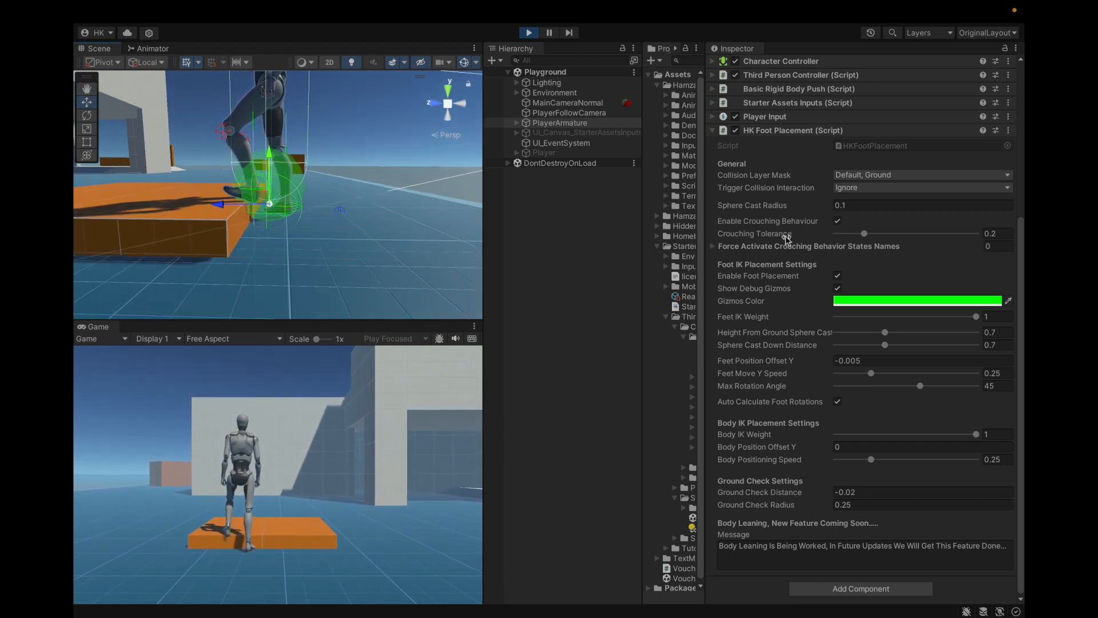
{"action": "left_click", "coordinate": [837, 222]}
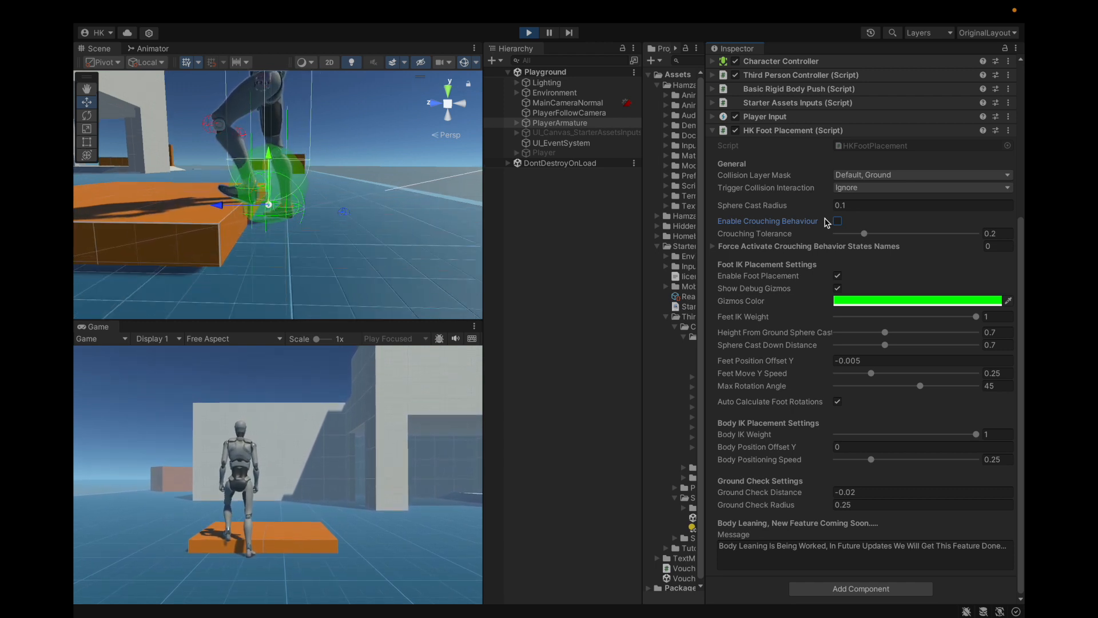
{"action": "left_click", "coordinate": [836, 222]}
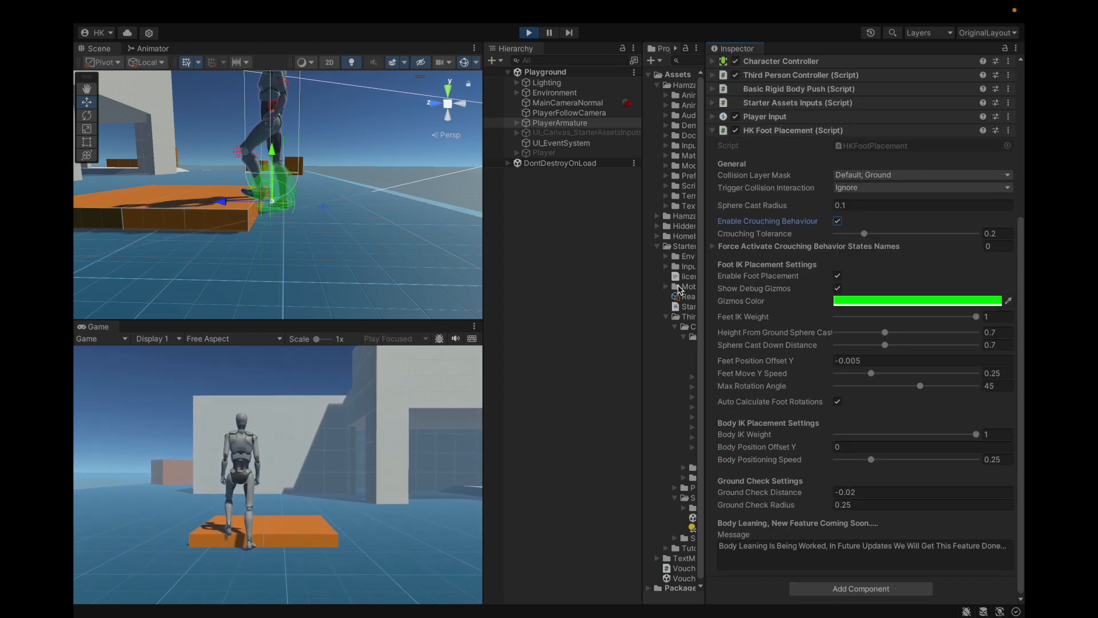
Step: Set Body Position Offset Y to -0.31 to lower the character's body into a crouch, and frame its legs
{"action": "left_click_drag", "start_coordinate": [825, 450], "coordinate": [820, 451]}
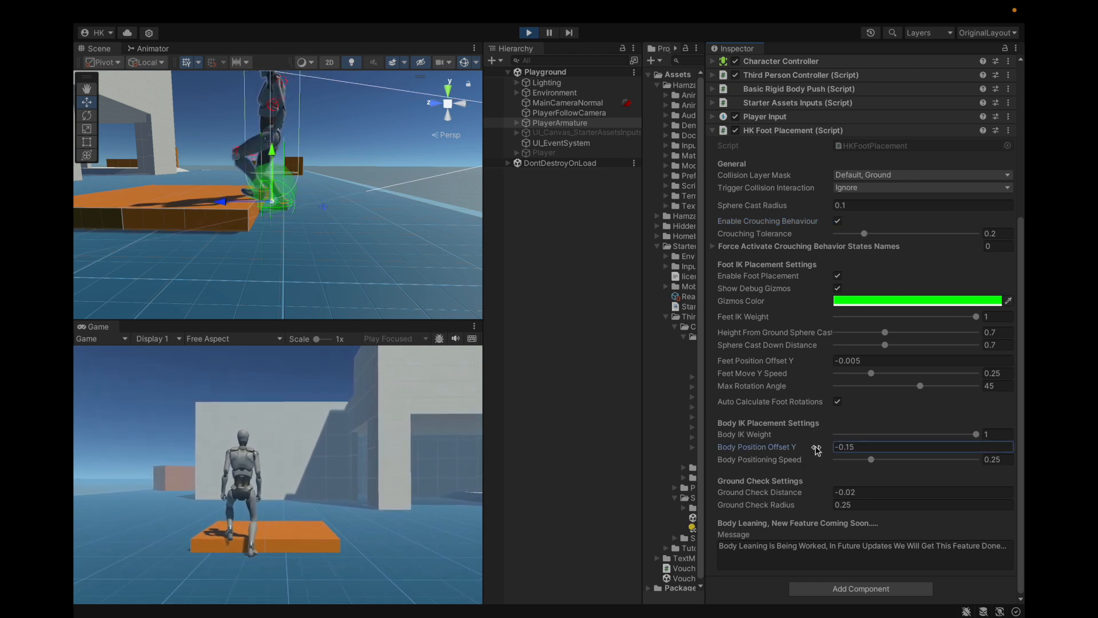
{"action": "left_click_drag", "start_coordinate": [816, 450], "coordinate": [810, 451]}
{"action": "scroll", "coordinate": [358, 224], "scroll_direction": "up", "scroll_amount": 5}
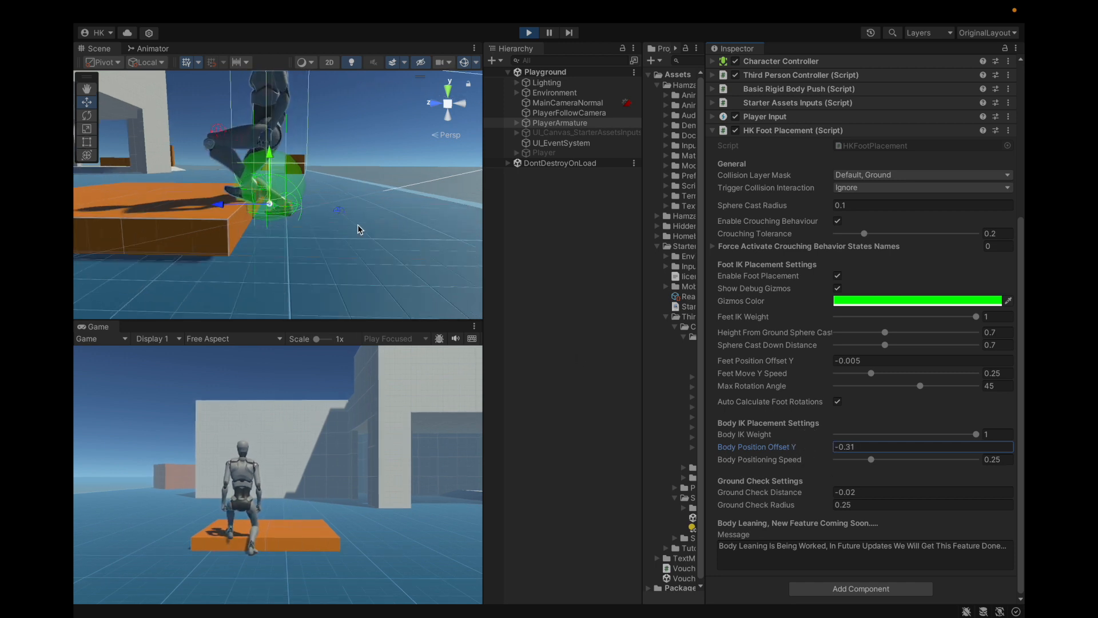
{"action": "left_click_drag", "start_coordinate": [359, 225], "coordinate": [267, 173], "text": "alt"}
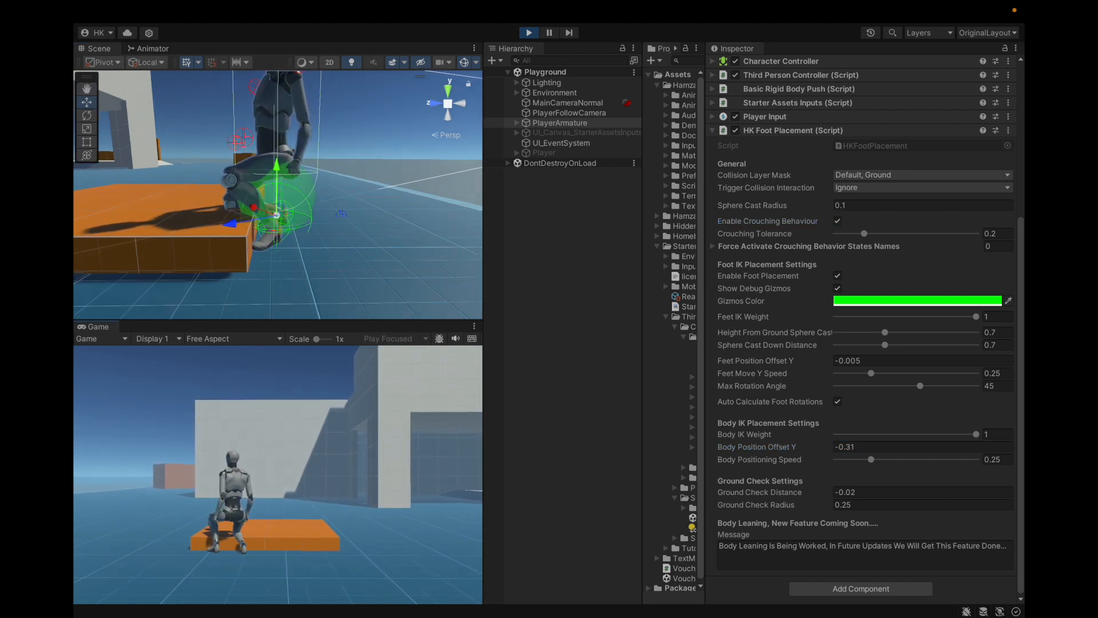
Step: Turn the crouched character at the platform's edge and stop it sideways with one foot on the platform
{"action": "key", "text": "d"}
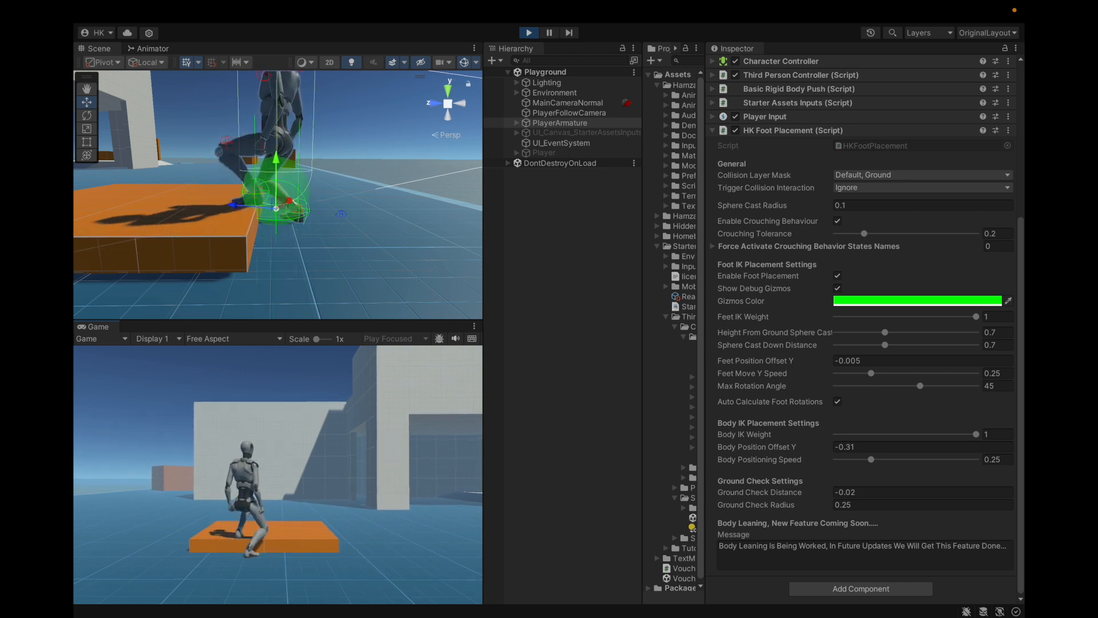
{"action": "key", "text": "a"}
{"action": "key", "text": "d"}
{"action": "key", "text": "w"}
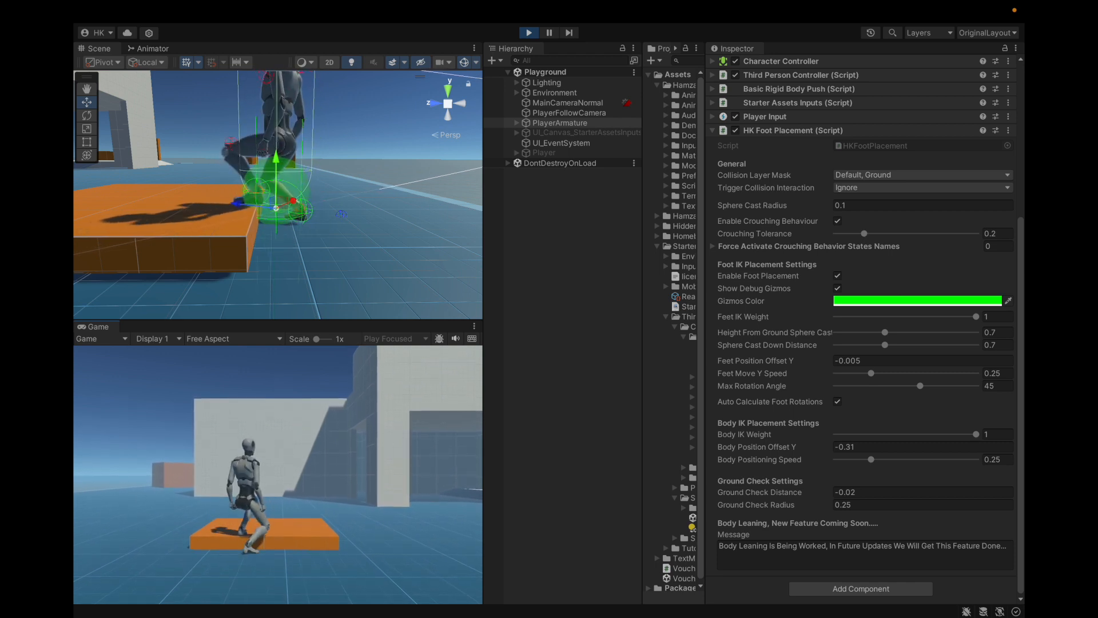
{"action": "key", "text": "a"}
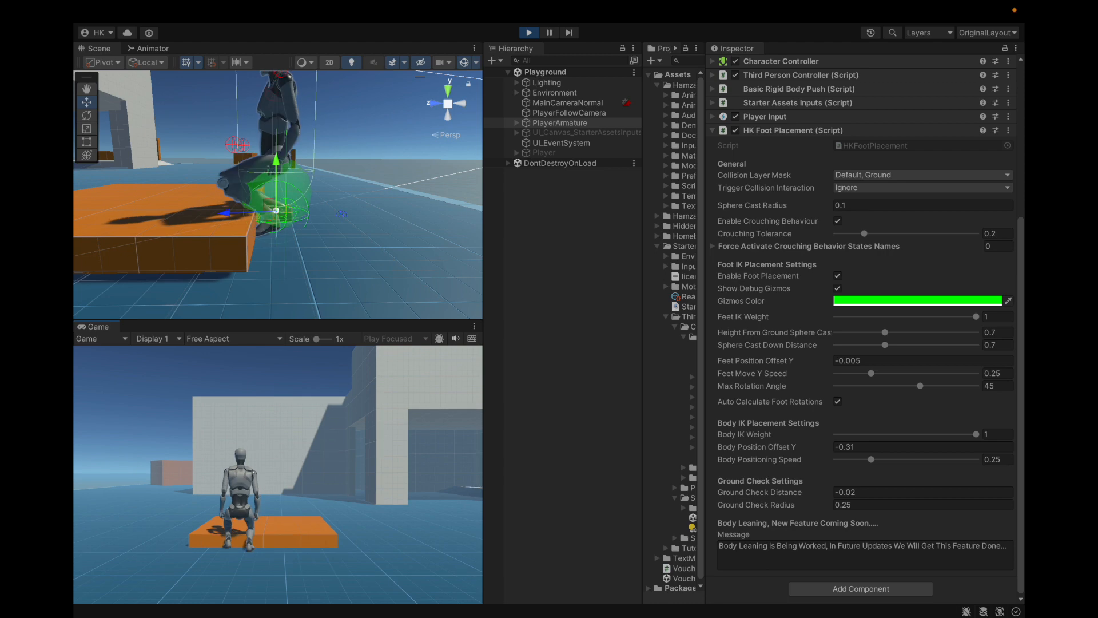
{"action": "key", "text": "a"}
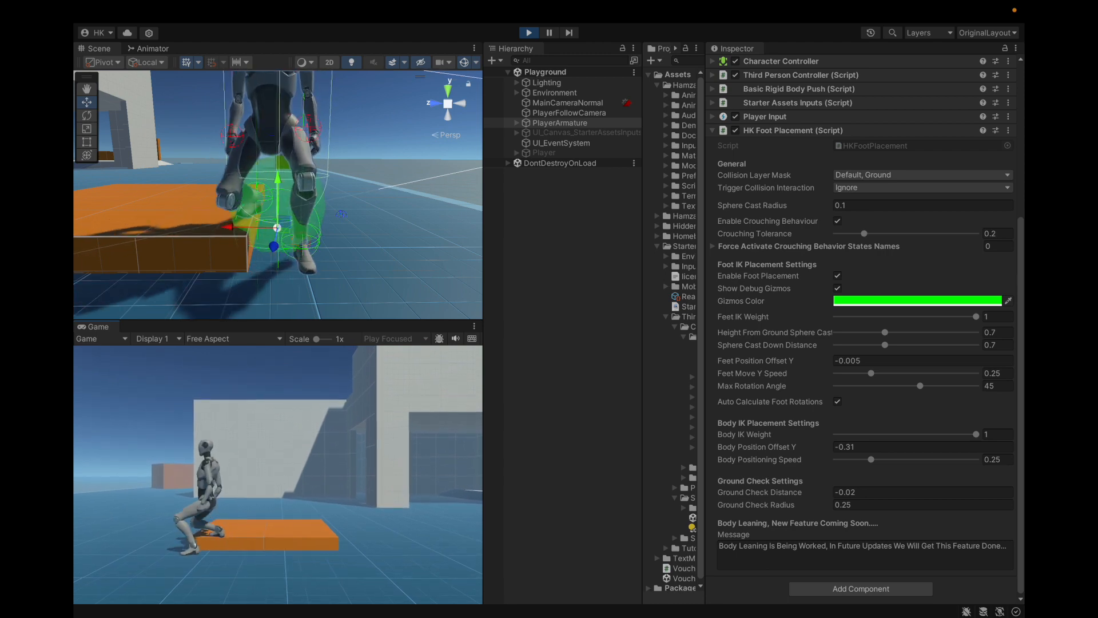
{"action": "key", "text": "Escape"}
{"action": "left_click_drag", "start_coordinate": [280, 212], "coordinate": [258, 200], "text": "alt"}
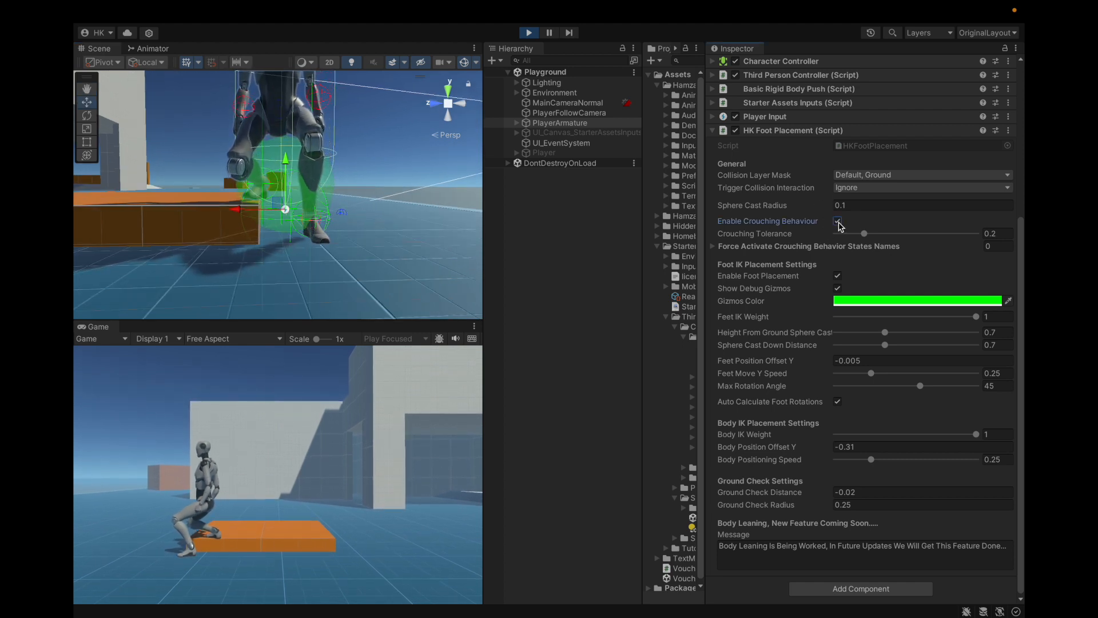
Step: Try a lower Crouching Tolerance and return it to 0.2
{"action": "left_click_drag", "start_coordinate": [864, 233], "coordinate": [840, 261]}
{"action": "left_click", "coordinate": [994, 235]}
{"action": "type", "text": "0.2"}
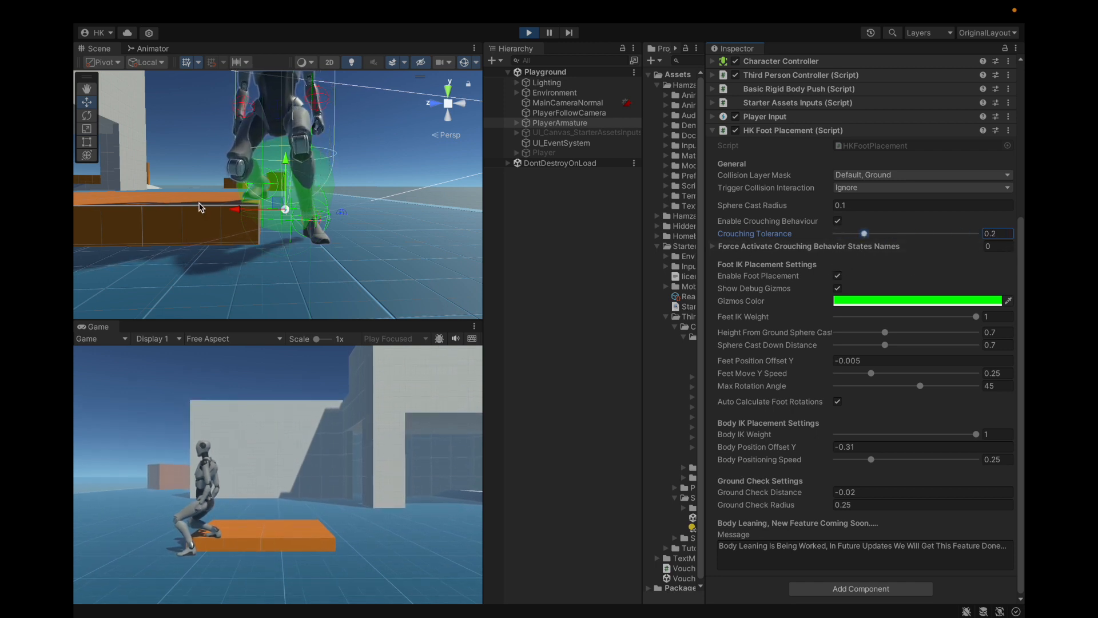
Step: Set the radius of PlayerArmature's Character Controller to 0.5
{"action": "scroll", "coordinate": [202, 207], "scroll_direction": "down", "scroll_amount": 5}
{"action": "left_click_drag", "start_coordinate": [201, 206], "coordinate": [260, 206], "text": "alt"}
{"action": "scroll", "coordinate": [262, 207], "scroll_direction": "up", "scroll_amount": 4}
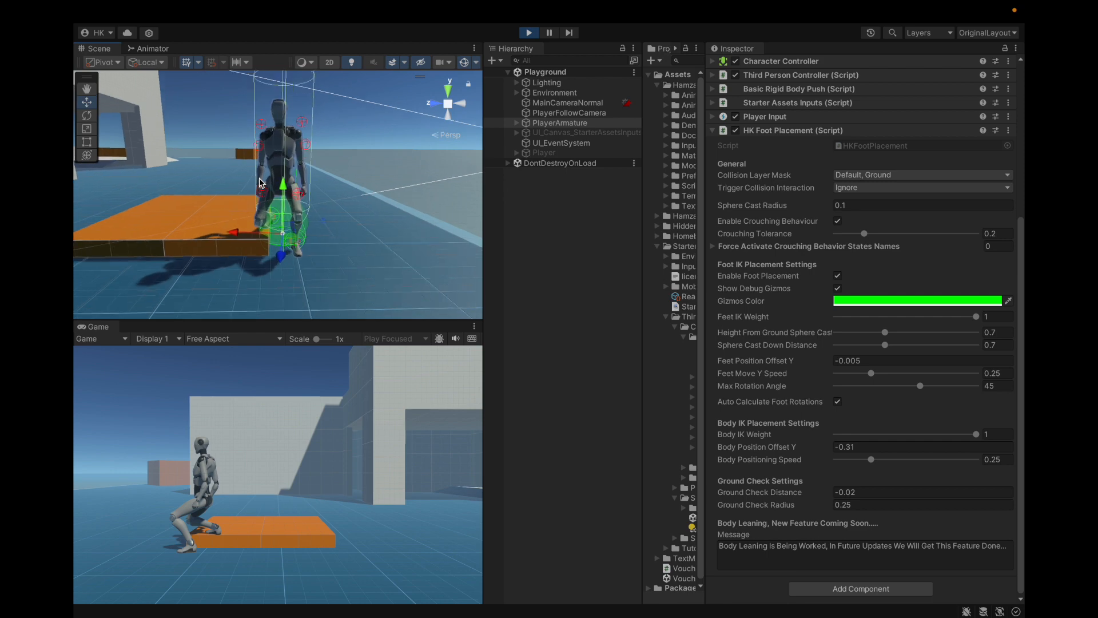
{"action": "scroll", "coordinate": [374, 172], "scroll_direction": "down", "scroll_amount": 3}
{"action": "scroll", "coordinate": [896, 142], "scroll_direction": "up", "scroll_amount": 10}
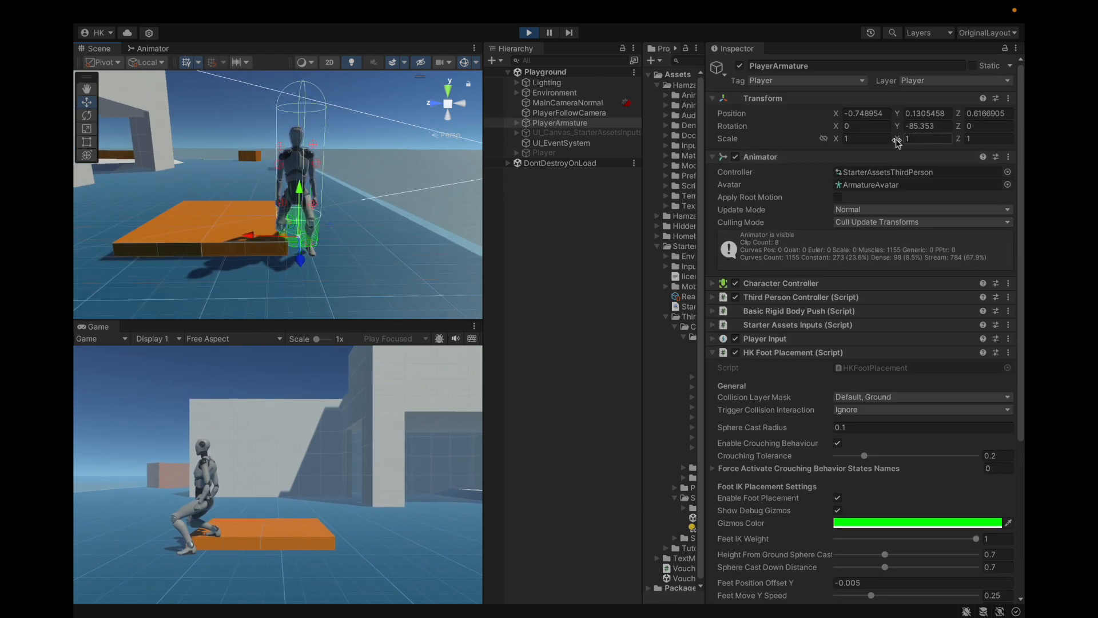
{"action": "left_click", "coordinate": [797, 283]}
{"action": "scroll", "coordinate": [858, 274], "scroll_direction": "down", "scroll_amount": 3}
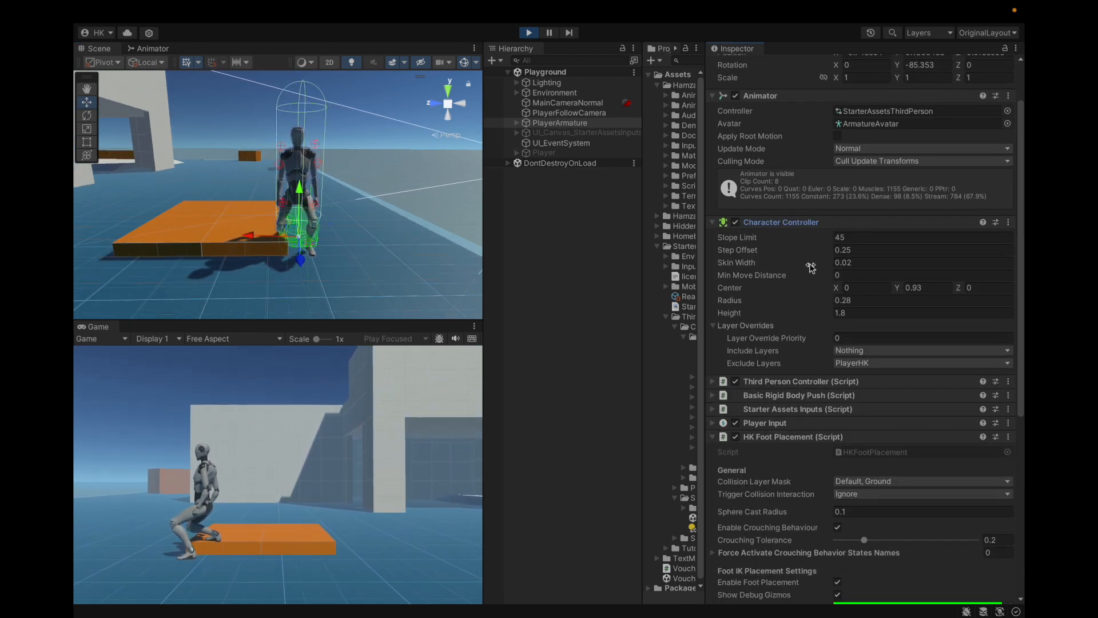
{"action": "left_click", "coordinate": [872, 302]}
{"action": "type", "text": ".5"}
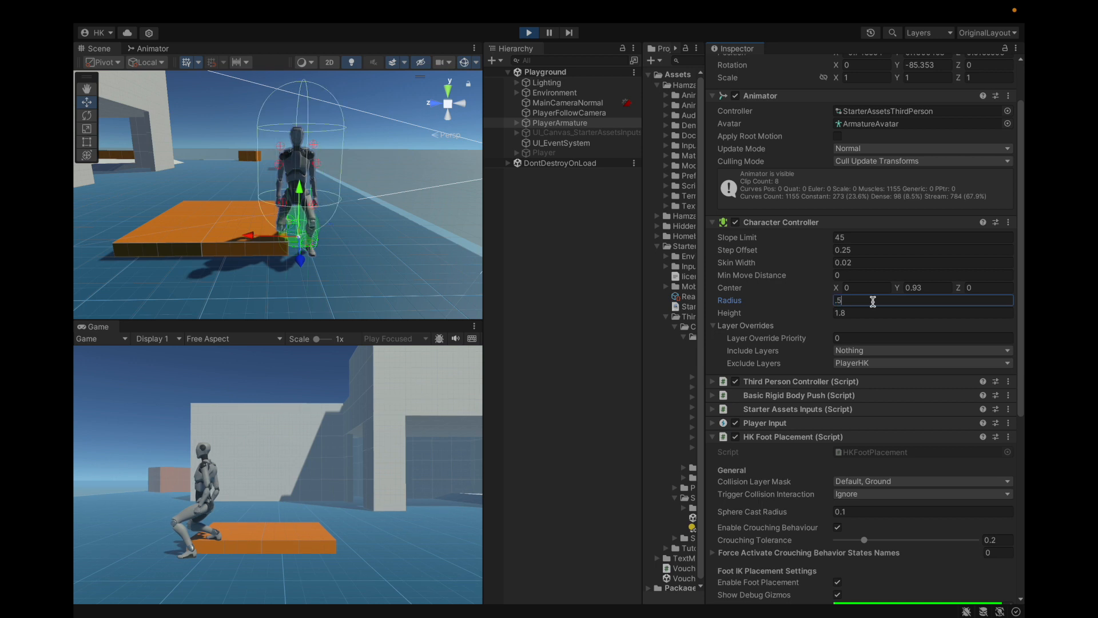
{"action": "key", "text": "Return"}
Step: Select the four boxes that form the orange platform and raise them to Position Y 0.11
{"action": "left_click", "coordinate": [197, 235]}
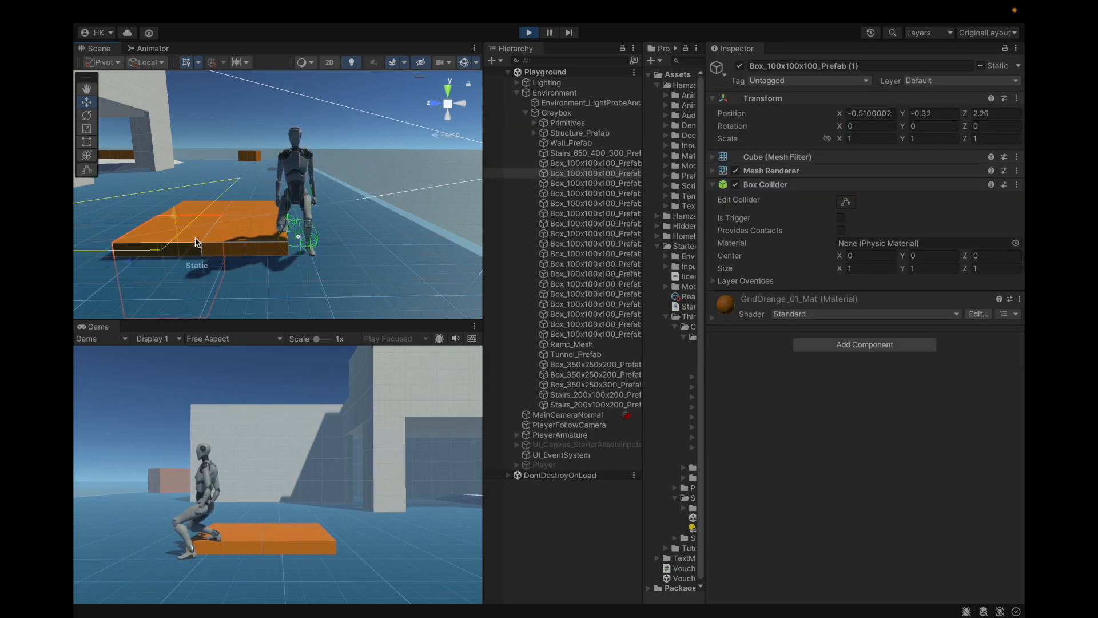
{"action": "left_click", "coordinate": [232, 211]}
{"action": "left_click", "coordinate": [200, 214], "text": "shift"}
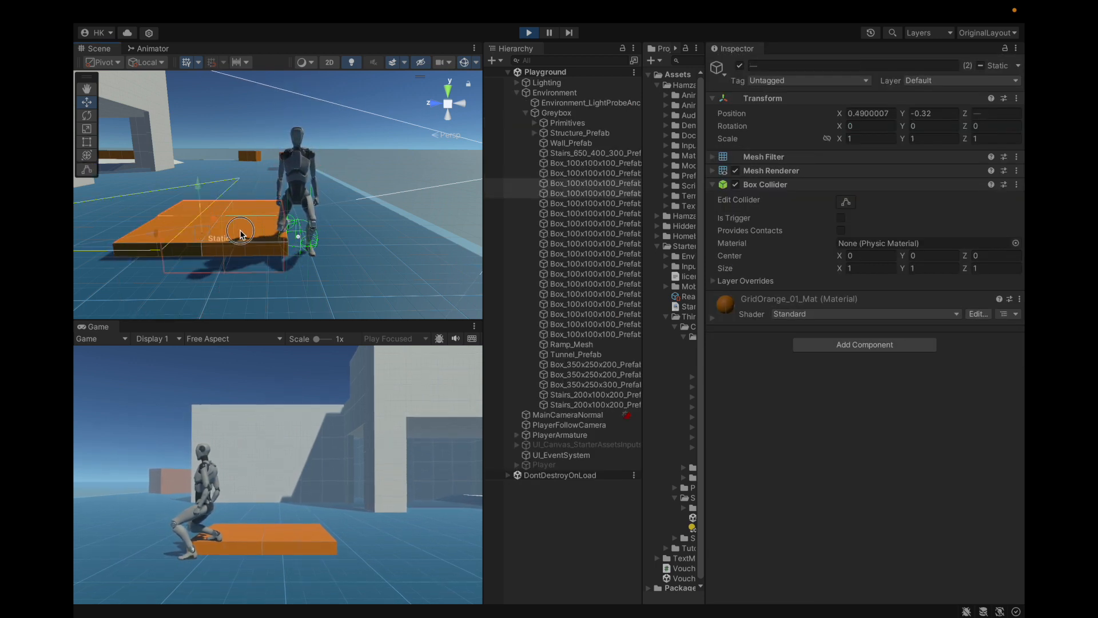
{"action": "left_click", "coordinate": [243, 231], "text": "shift"}
{"action": "left_click", "coordinate": [180, 229], "text": "shift"}
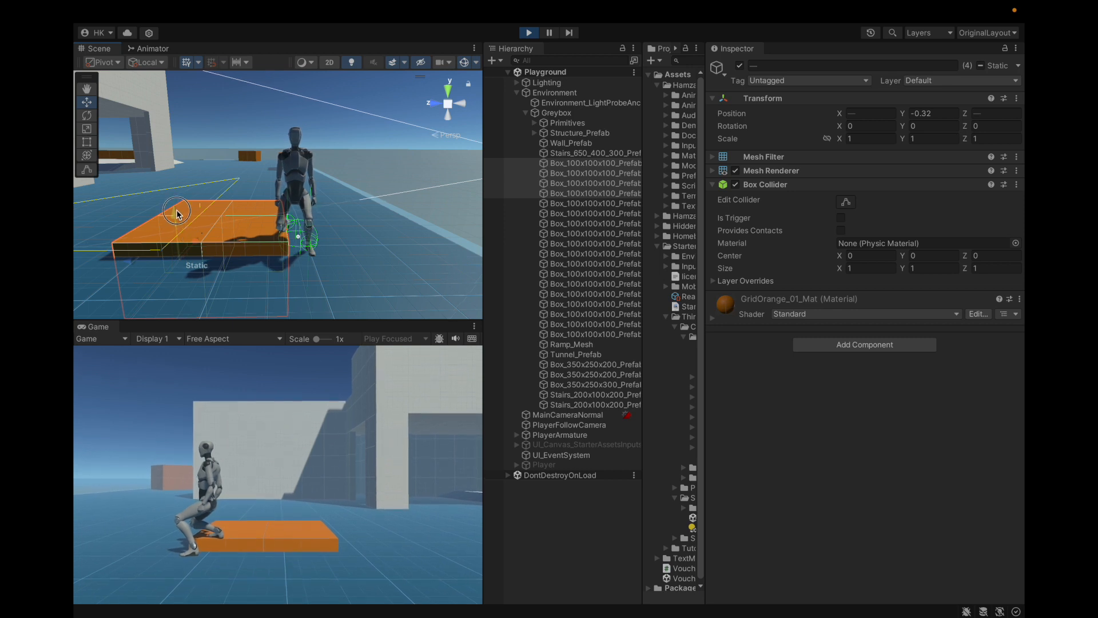
{"action": "left_click_drag", "start_coordinate": [904, 112], "coordinate": [915, 113]}
Step: Jump and walk the crouched character around the raised platform, stopping it beside the platform's side
{"action": "scroll", "coordinate": [323, 220], "scroll_direction": "up", "scroll_amount": 3}
{"action": "right_click_drag", "start_coordinate": [332, 227], "coordinate": [321, 222]}
{"action": "key", "text": "space"}
{"action": "key", "text": "d"}
{"action": "key", "text": "space"}
{"action": "key", "text": "s"}
{"action": "key", "text": "d"}
{"action": "key", "text": "w"}
{"action": "key", "text": "a"}
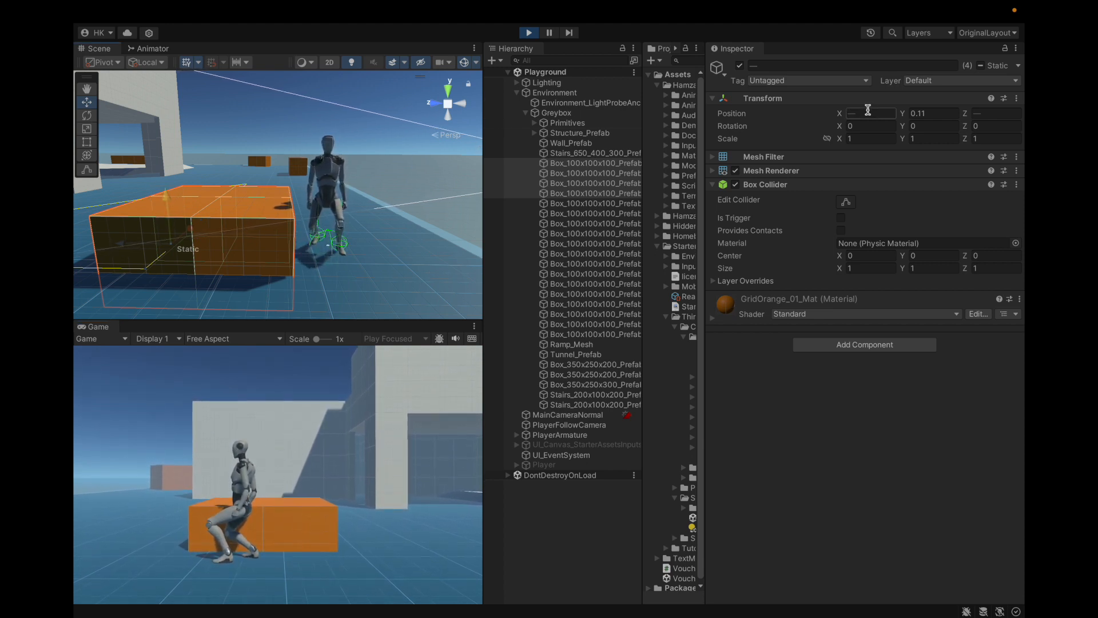
Step: Lower the four selected platform boxes to Position Y -0.34 and collapse the Environment hierarchy
{"action": "left_click_drag", "start_coordinate": [906, 116], "coordinate": [895, 114]}
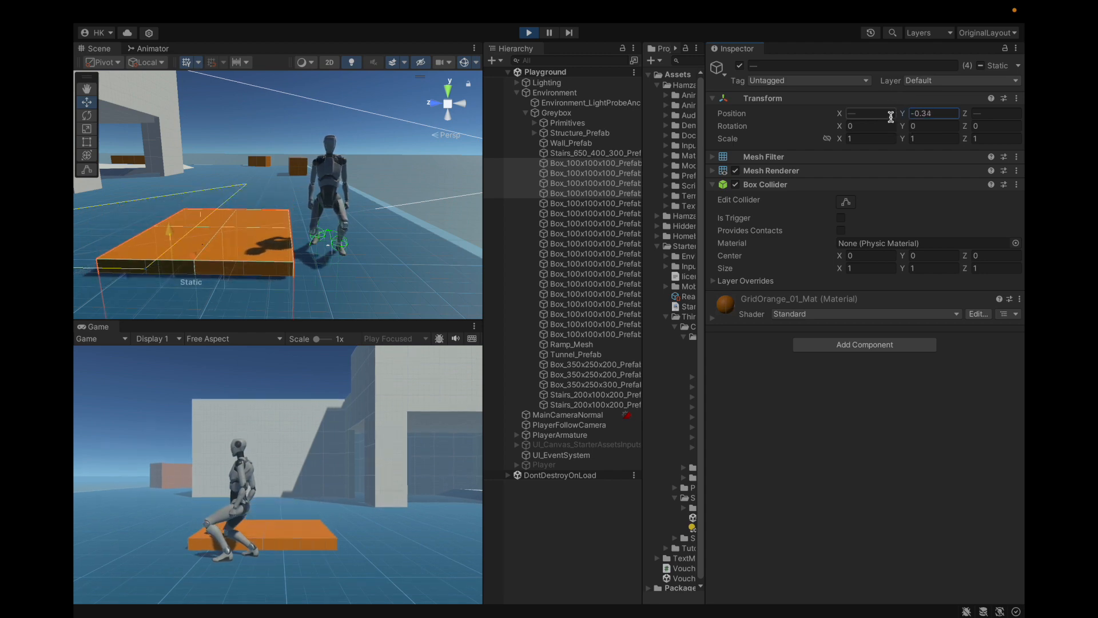
{"action": "left_click", "coordinate": [525, 113]}
{"action": "left_click", "coordinate": [517, 93]}
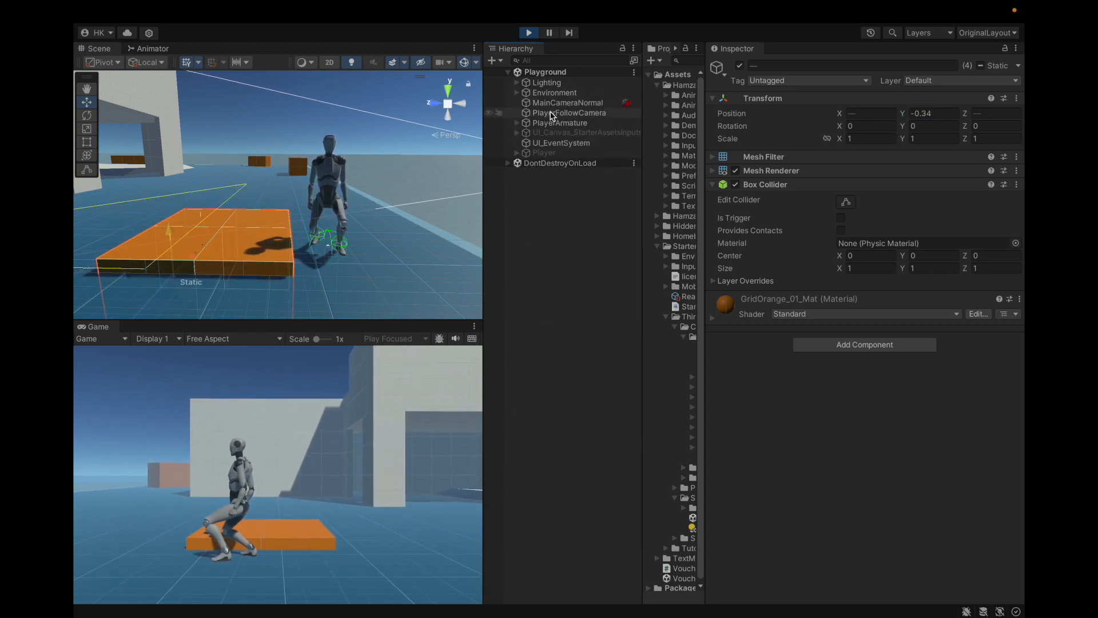
Step: Select and frame PlayerArmature, and walk the crouched character onto the lowered orange platform
{"action": "left_click", "coordinate": [569, 132]}
{"action": "left_click", "coordinate": [560, 122]}
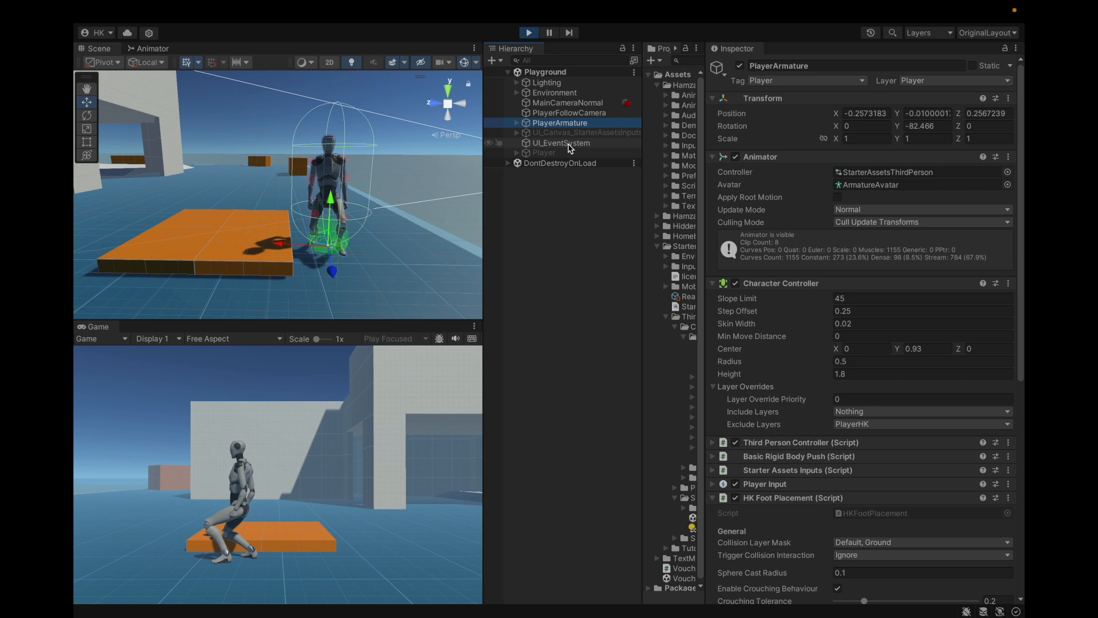
{"action": "key", "text": "f"}
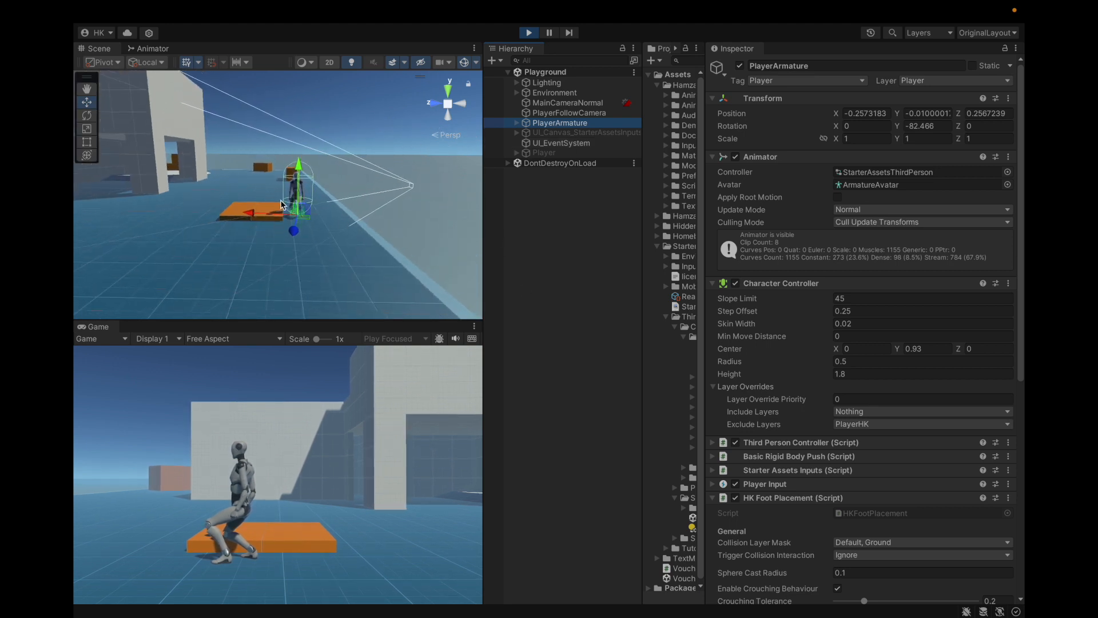
{"action": "scroll", "coordinate": [281, 204], "scroll_direction": "up", "scroll_amount": 5}
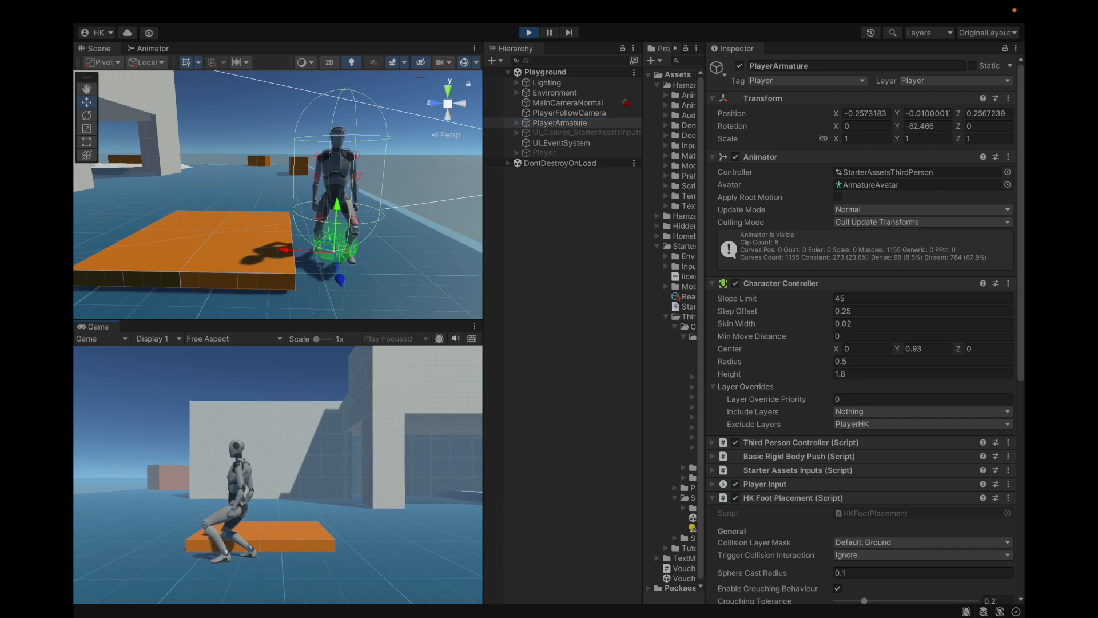
{"action": "key", "text": "w"}
{"action": "key", "text": "d"}
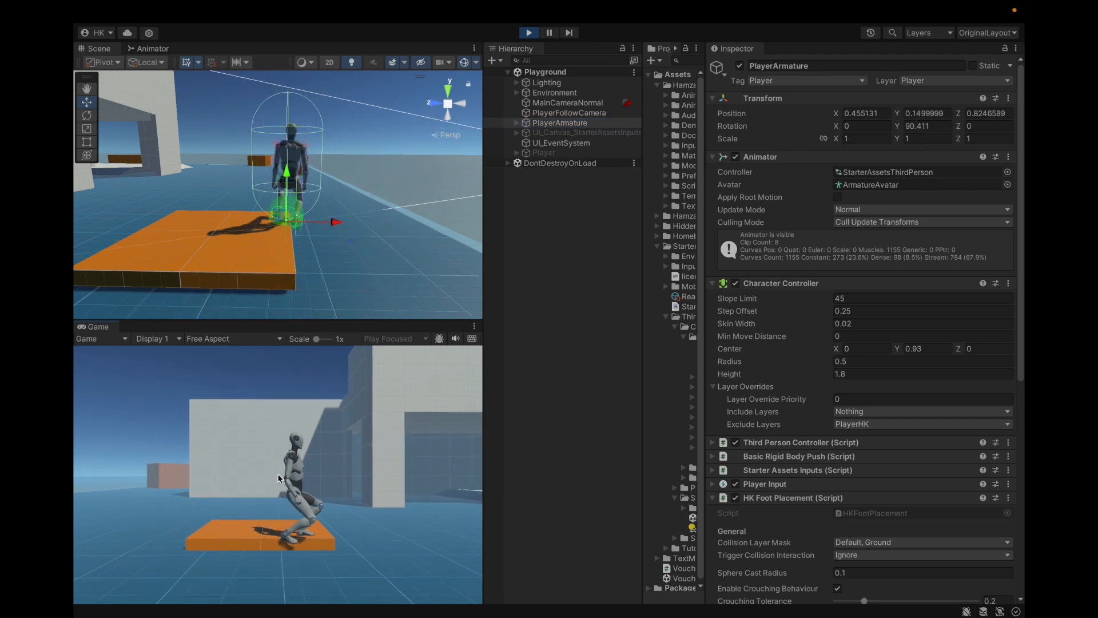
Step: Assign PlayerCameraRoot as the Follow target of PlayerFollowCamera's virtual camera
{"action": "left_click", "coordinate": [568, 114]}
{"action": "left_click", "coordinate": [515, 123]}
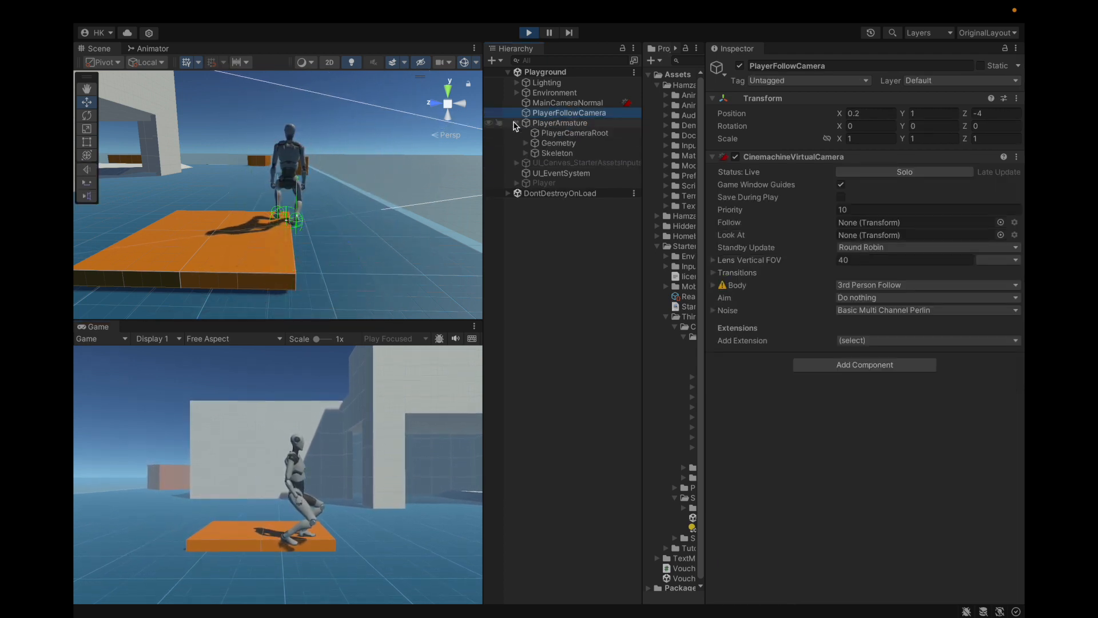
{"action": "left_click_drag", "start_coordinate": [576, 137], "coordinate": [857, 223]}
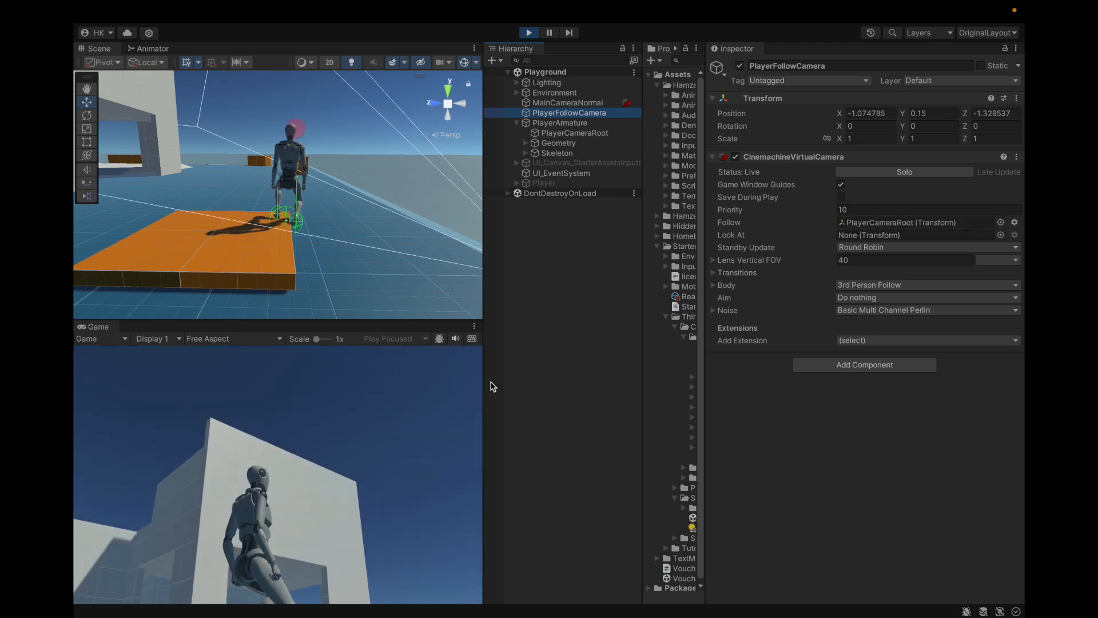
Step: Run the character off the platform and through the playground to the foot of the large staircase
{"action": "key", "text": "d"}
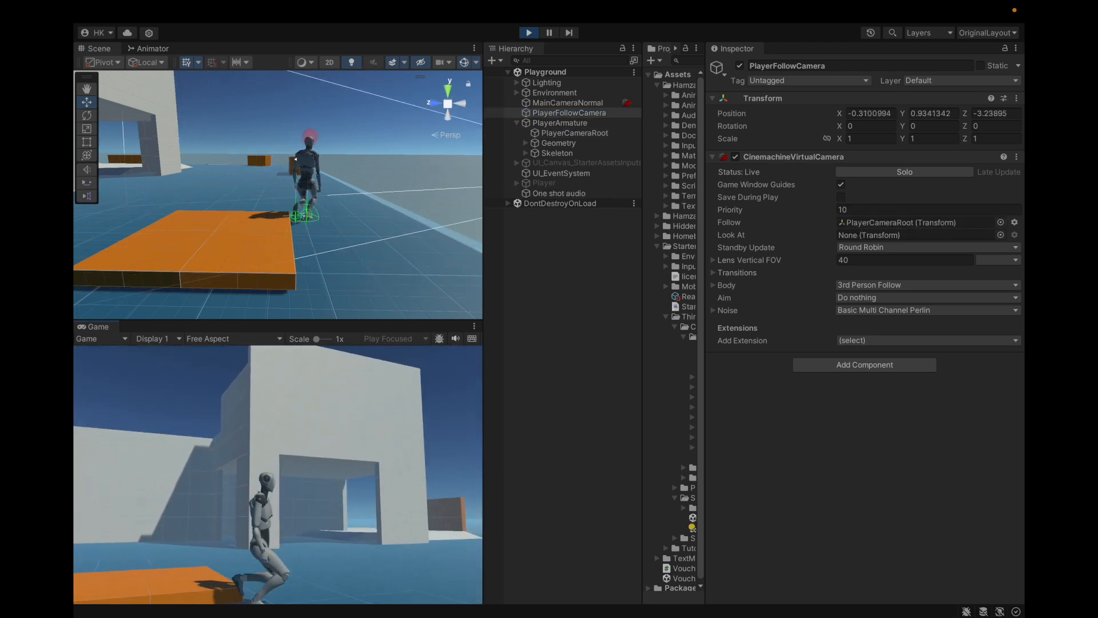
{"action": "key", "text": "shift+d"}
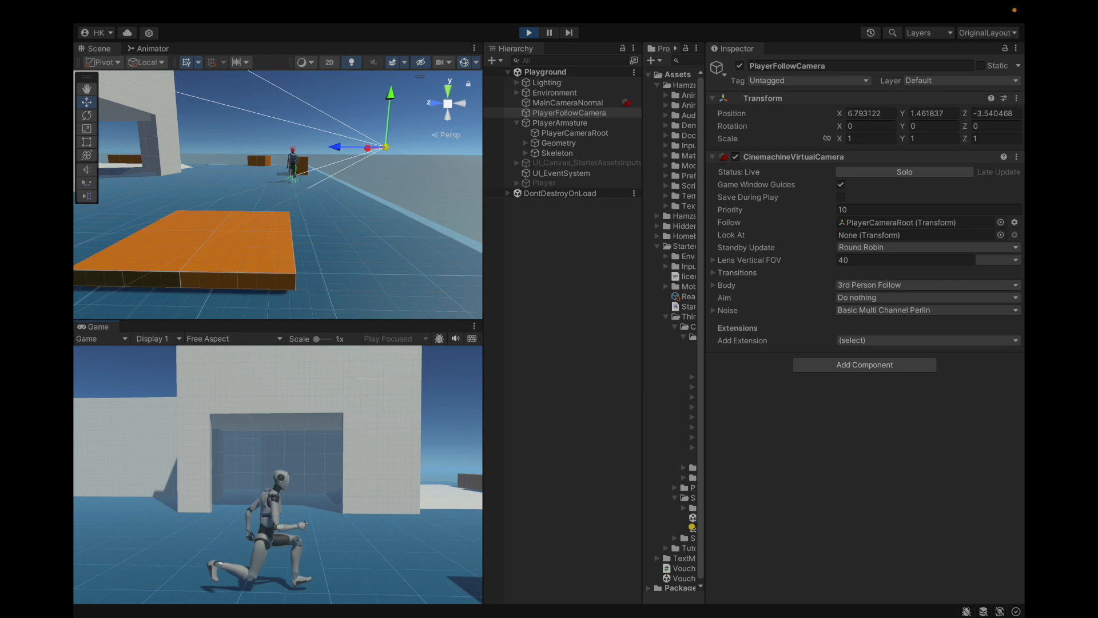
{"action": "key", "text": "shift+d"}
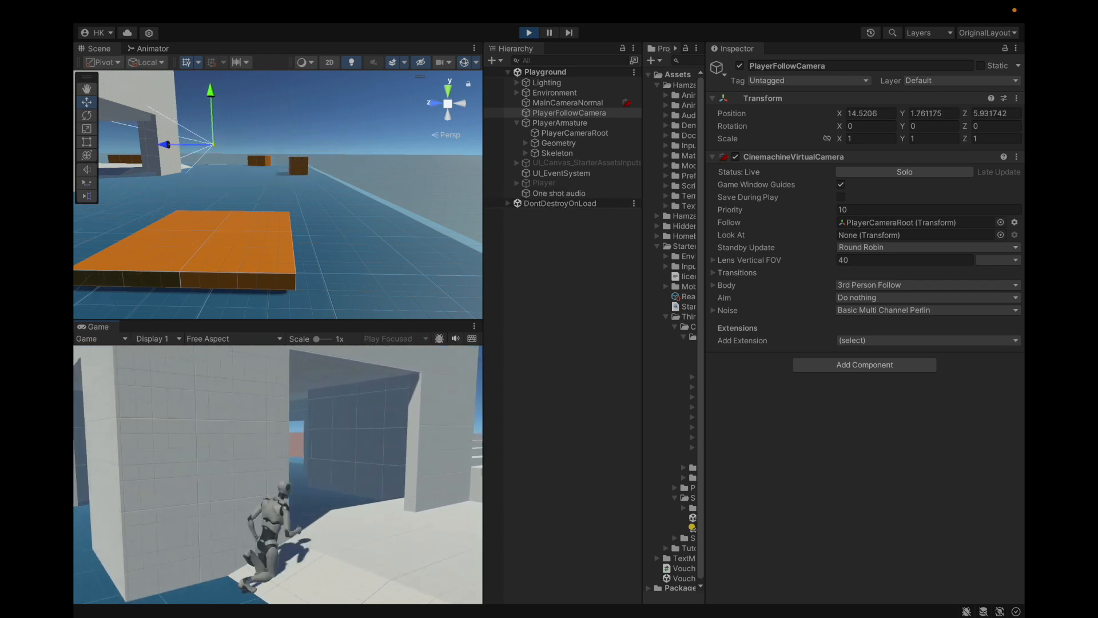
{"action": "key", "text": "shift+d"}
{"action": "key", "text": "w"}
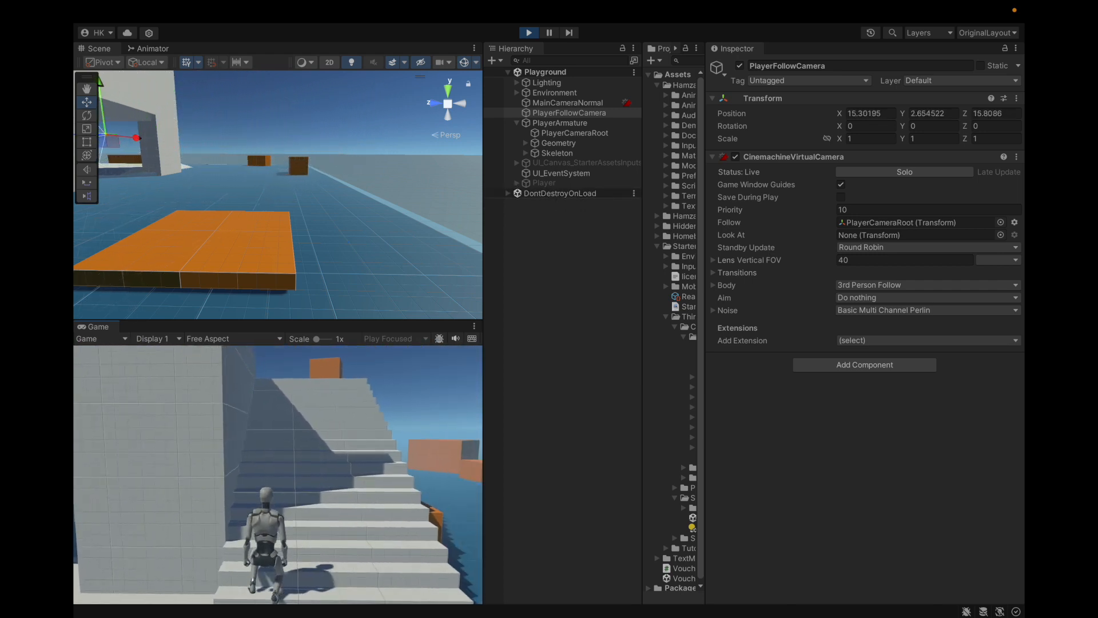
Step: Frame PlayerArmature's legs at the stairs and set its Body Position Offset Y to -0.07
{"action": "key", "text": "Escape"}
{"action": "left_click", "coordinate": [559, 123]}
{"action": "key", "text": "f"}
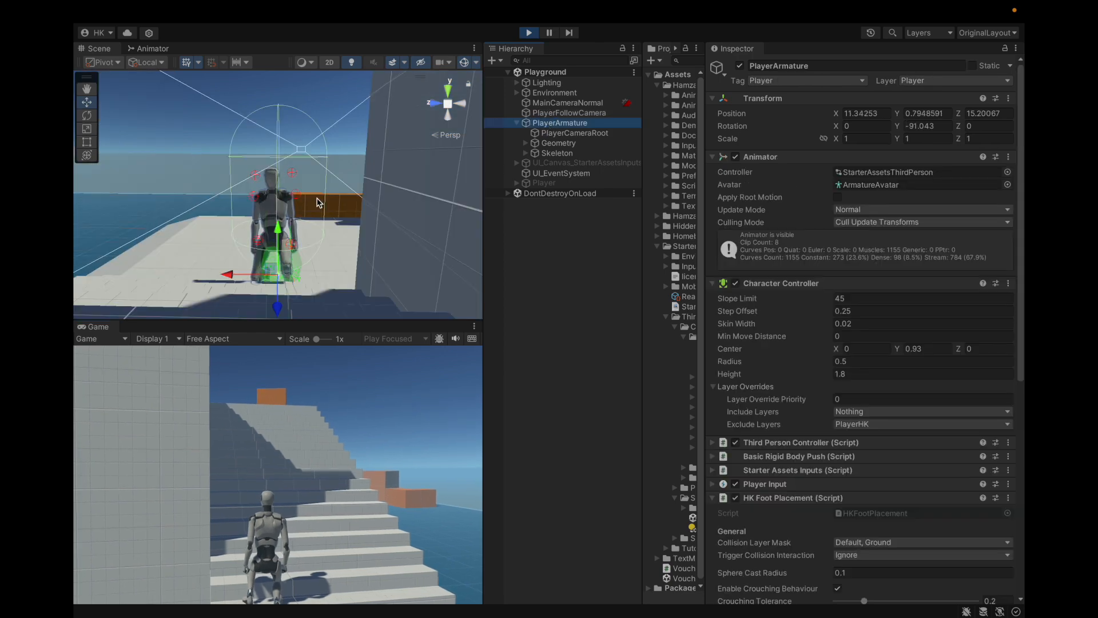
{"action": "left_click_drag", "start_coordinate": [289, 210], "coordinate": [314, 234], "text": "alt"}
{"action": "scroll", "coordinate": [777, 409], "scroll_direction": "down", "scroll_amount": 10}
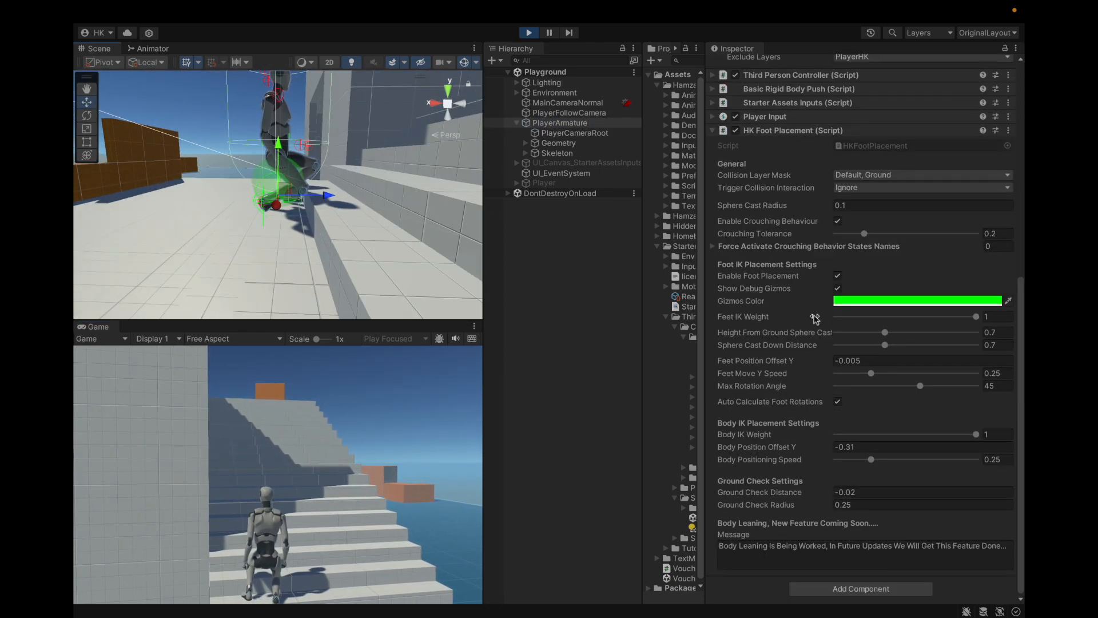
{"action": "left_click_drag", "start_coordinate": [826, 448], "coordinate": [830, 448]}
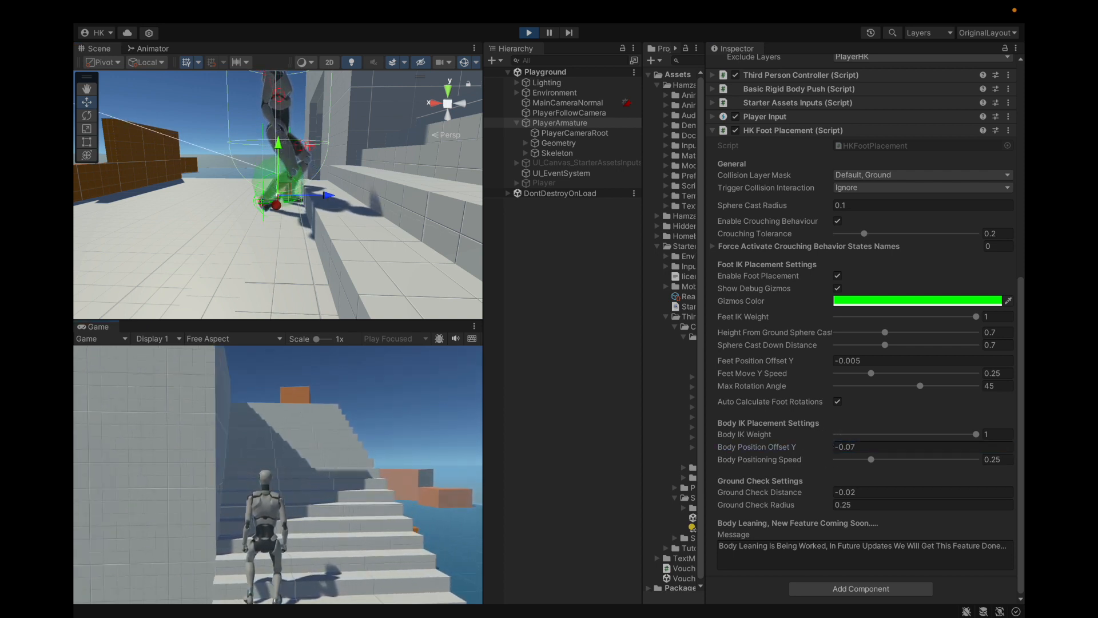
Step: Walk the character back and forth beside the stairs, and set Body Position Offset Y to -0.25
{"action": "key", "text": "d"}
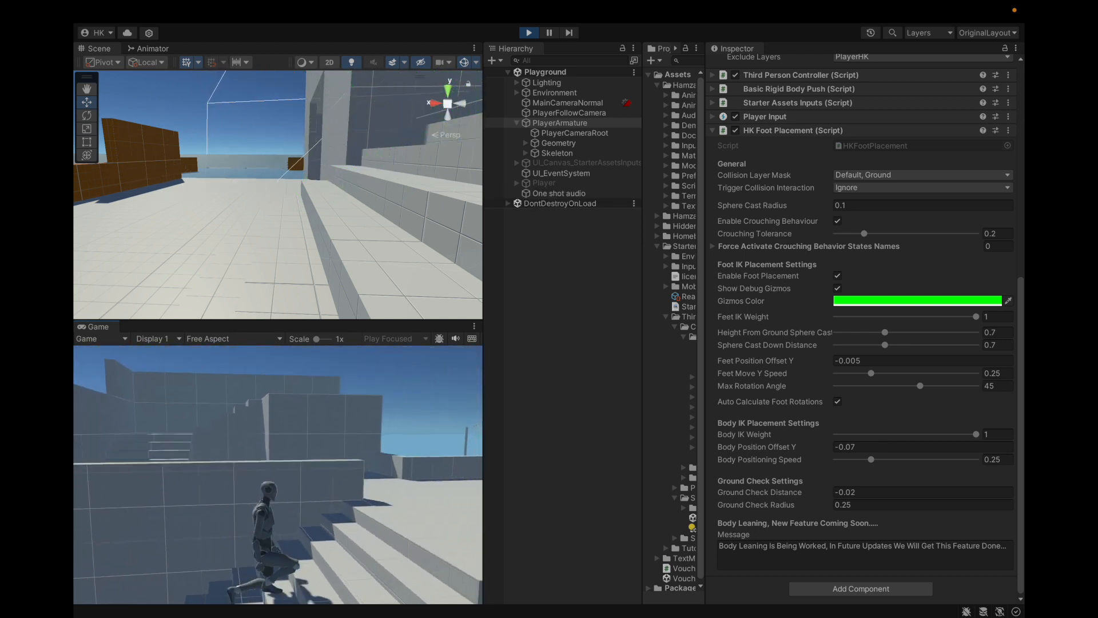
{"action": "key", "text": "a"}
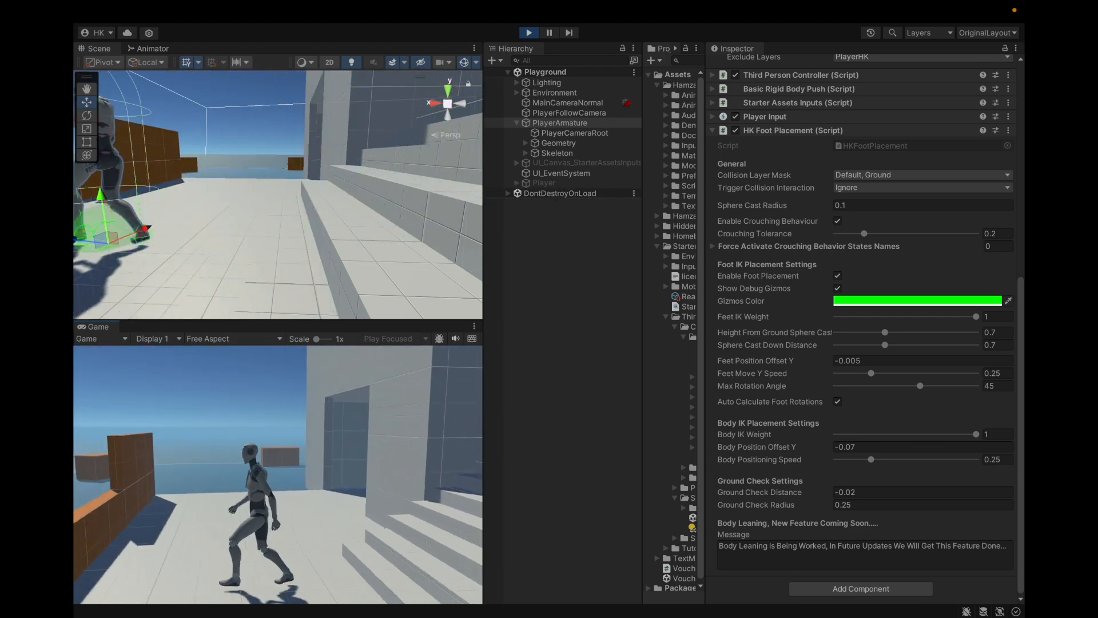
{"action": "key", "text": "Escape"}
{"action": "left_click_drag", "start_coordinate": [824, 449], "coordinate": [818, 448]}
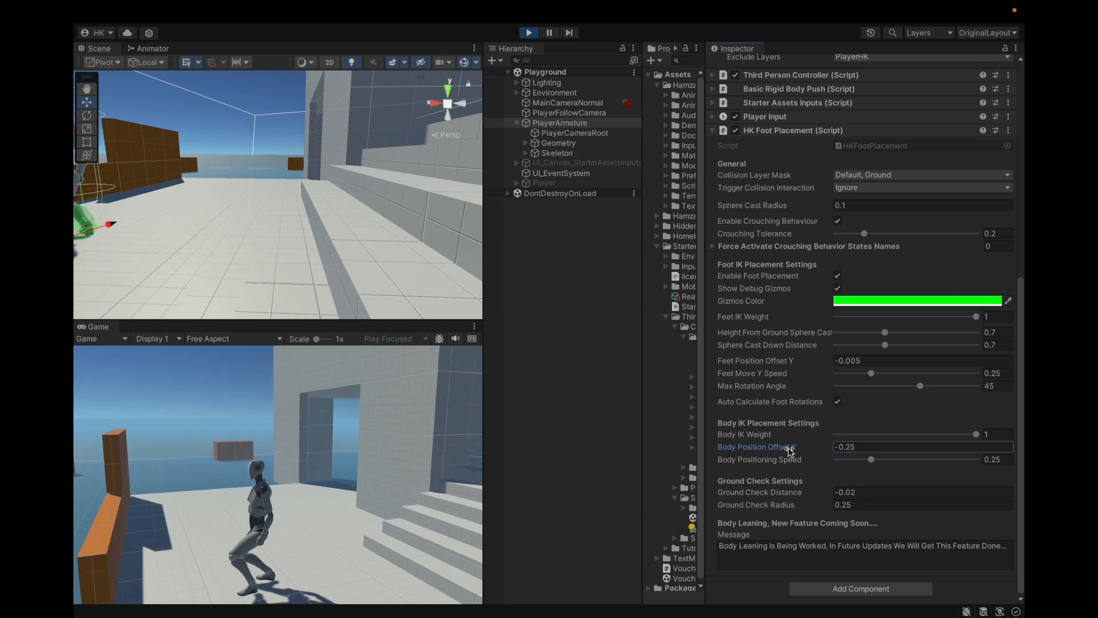
Step: Move the crouched character across the lower stairs in both directions to test its foot placement
{"action": "left_click", "coordinate": [423, 458]}
{"action": "key", "text": "d"}
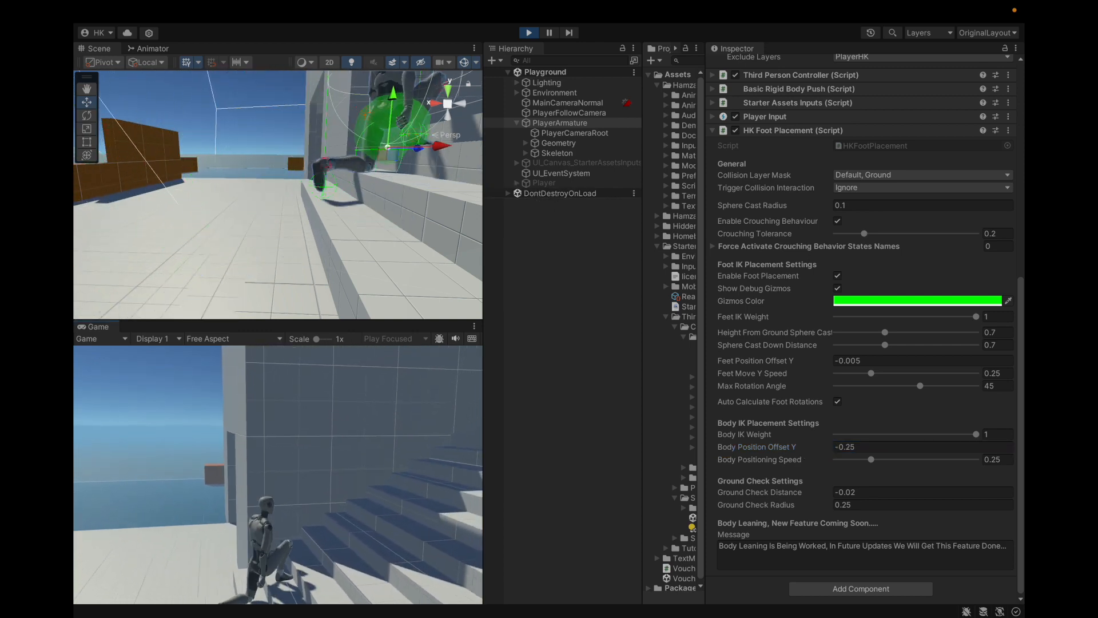
{"action": "key", "text": "d"}
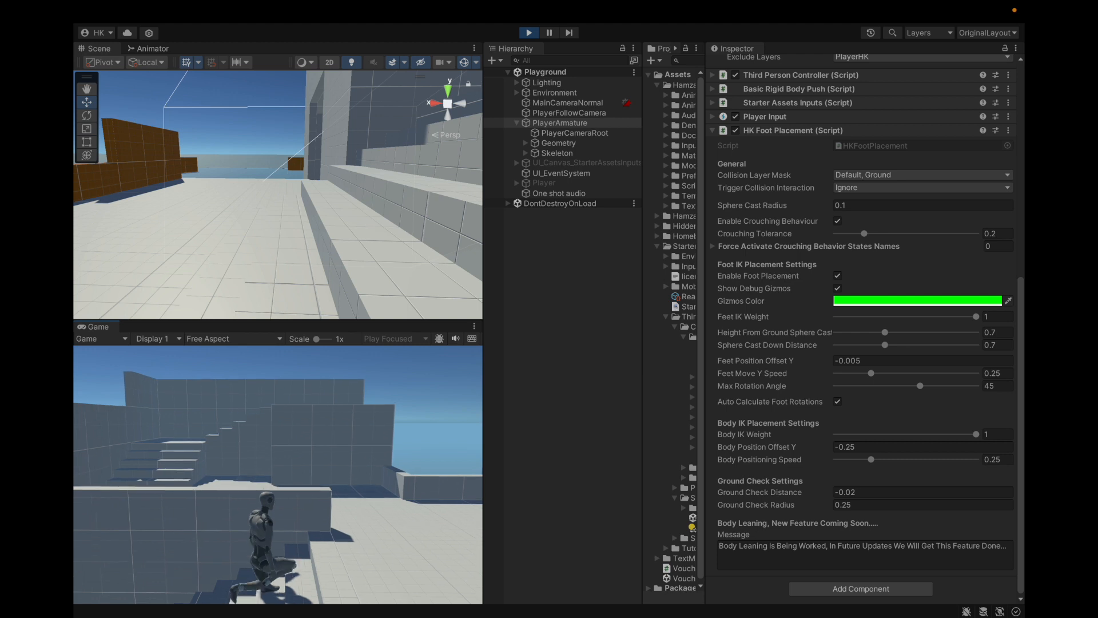
{"action": "key", "text": "a"}
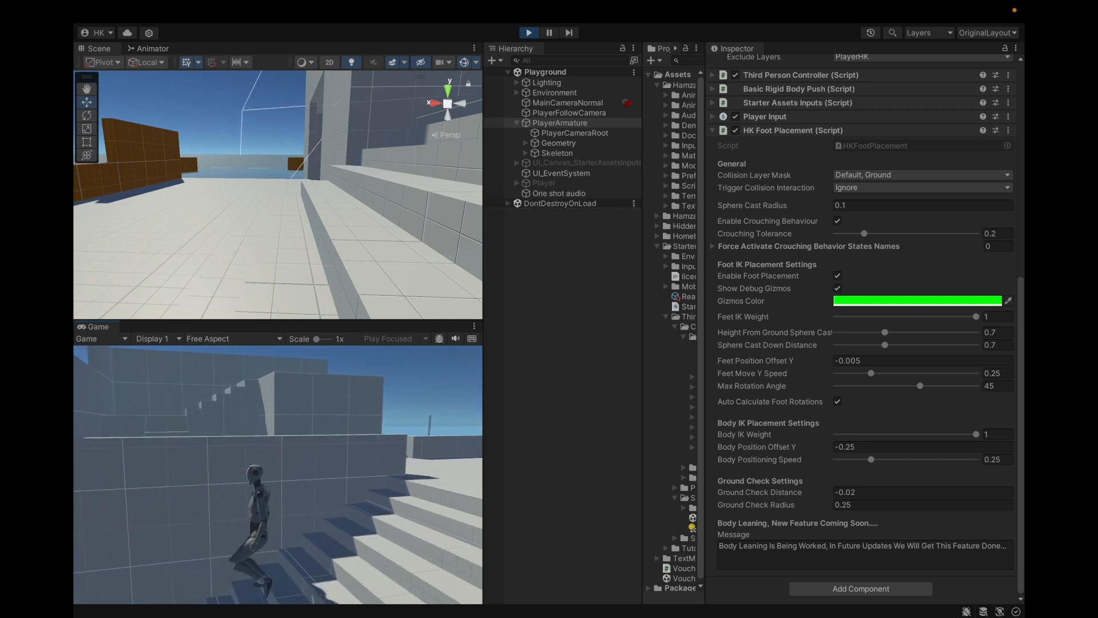
Step: Run the character away from the stairs and back to the low orange platform, stopping in front of it
{"action": "key", "text": "shift+a"}
{"action": "key", "text": "shift+w"}
{"action": "key", "text": "shift+a"}
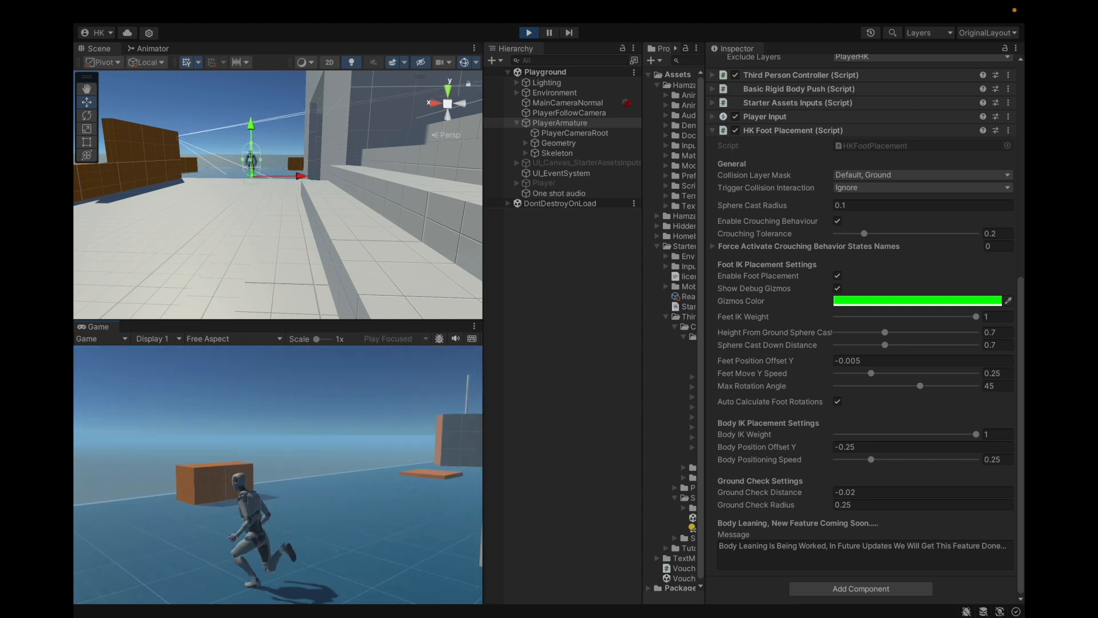
{"action": "key", "text": "shift+w"}
{"action": "key", "text": "shift+a"}
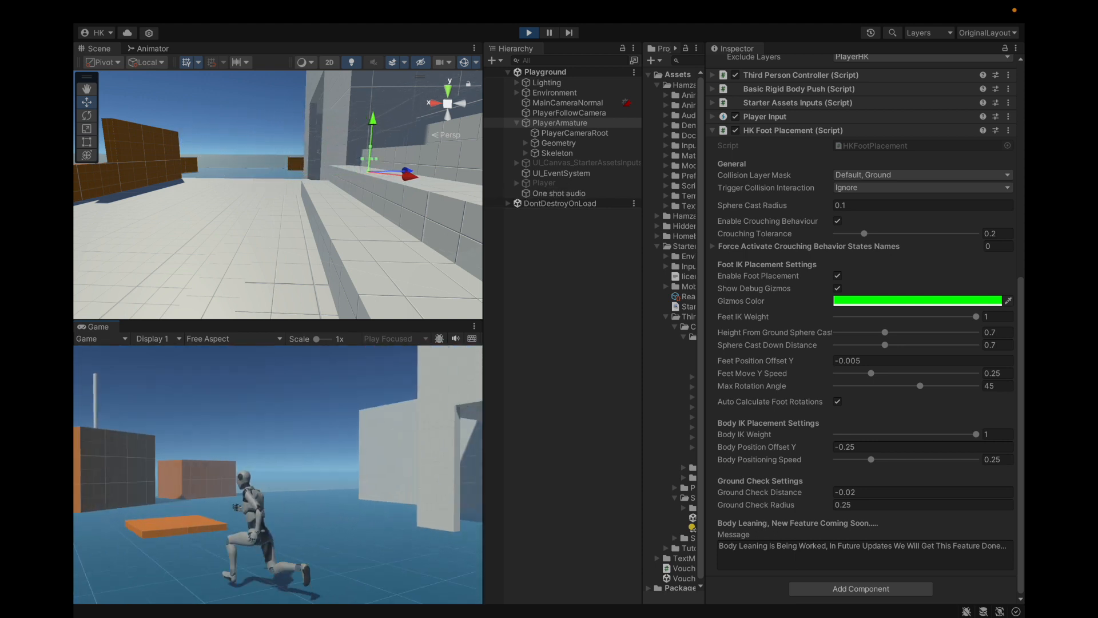
{"action": "key", "text": "shift+w"}
{"action": "key", "text": "shift+a"}
{"action": "key", "text": "shift+s"}
{"action": "key", "text": "shift+d"}
{"action": "key", "text": "Escape"}
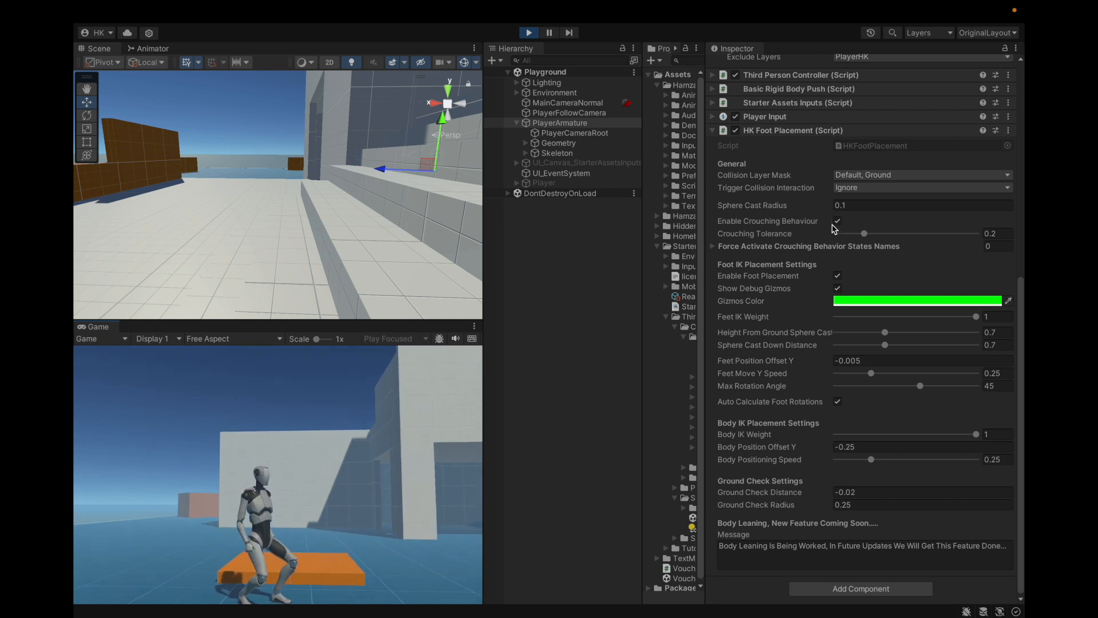
Step: Frame PlayerArmature with its HK Foot Placement settings in view, and step the character onto the orange platform's edge
{"action": "left_click", "coordinate": [589, 243]}
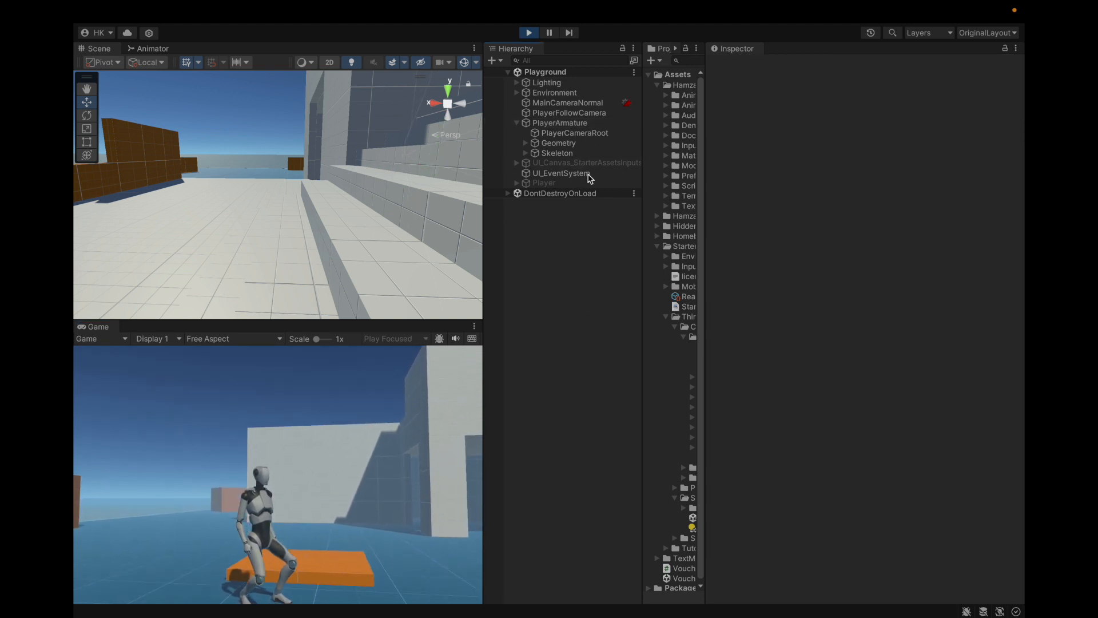
{"action": "left_click", "coordinate": [590, 123]}
{"action": "key", "text": "f"}
{"action": "scroll", "coordinate": [321, 220], "scroll_direction": "down", "scroll_amount": 5}
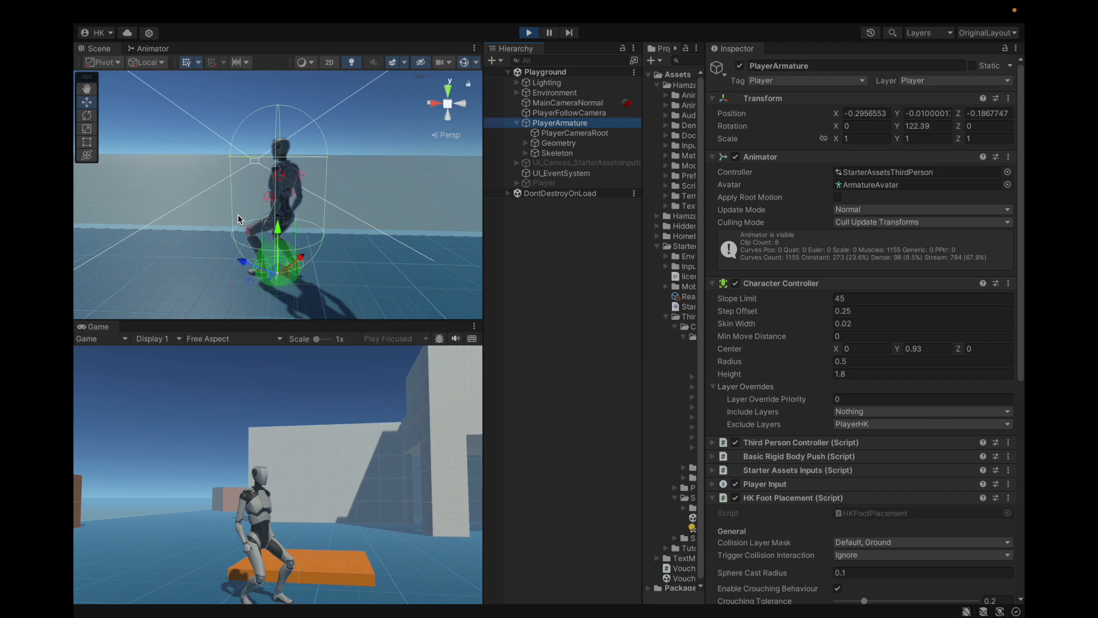
{"action": "left_click_drag", "start_coordinate": [152, 221], "coordinate": [246, 254], "text": "alt"}
{"action": "scroll", "coordinate": [856, 282], "scroll_direction": "down", "scroll_amount": 10}
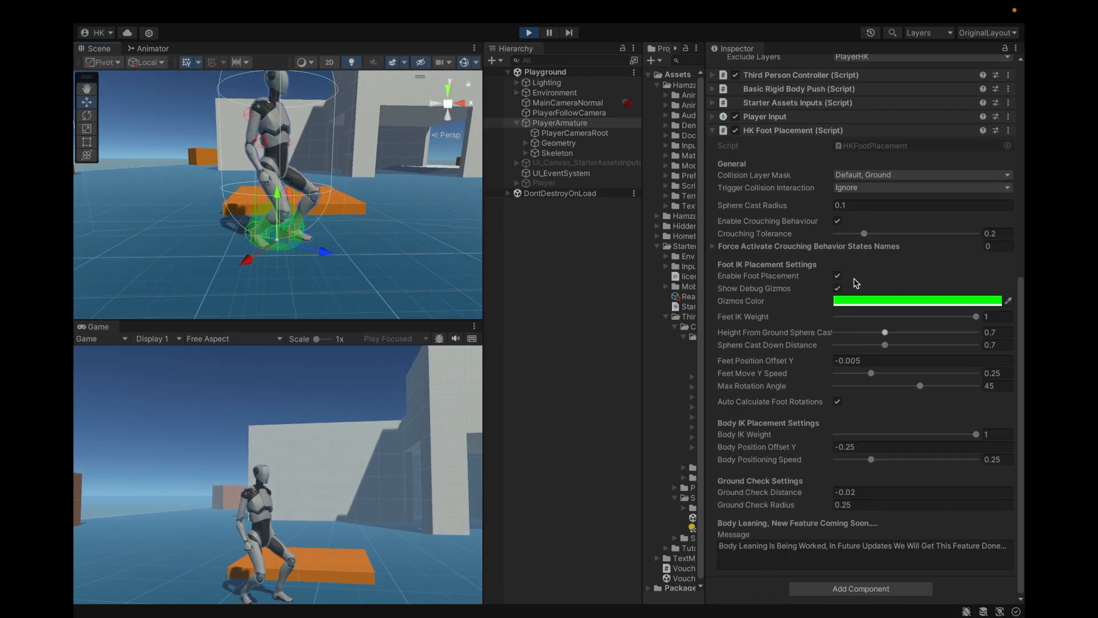
{"action": "left_click", "coordinate": [1004, 231]}
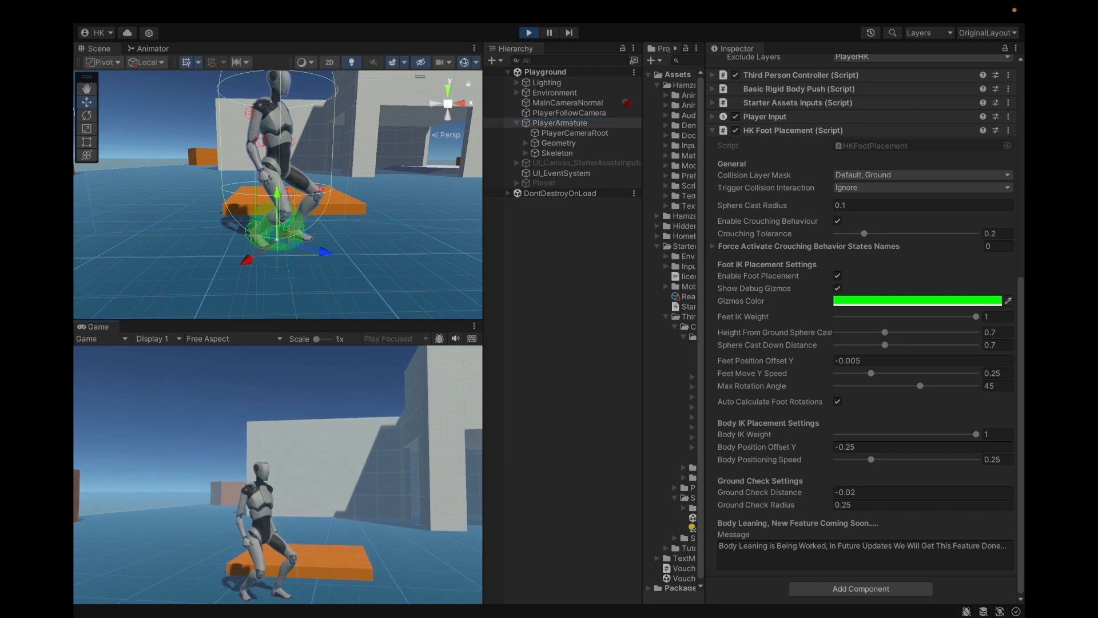
{"action": "key", "text": "w"}
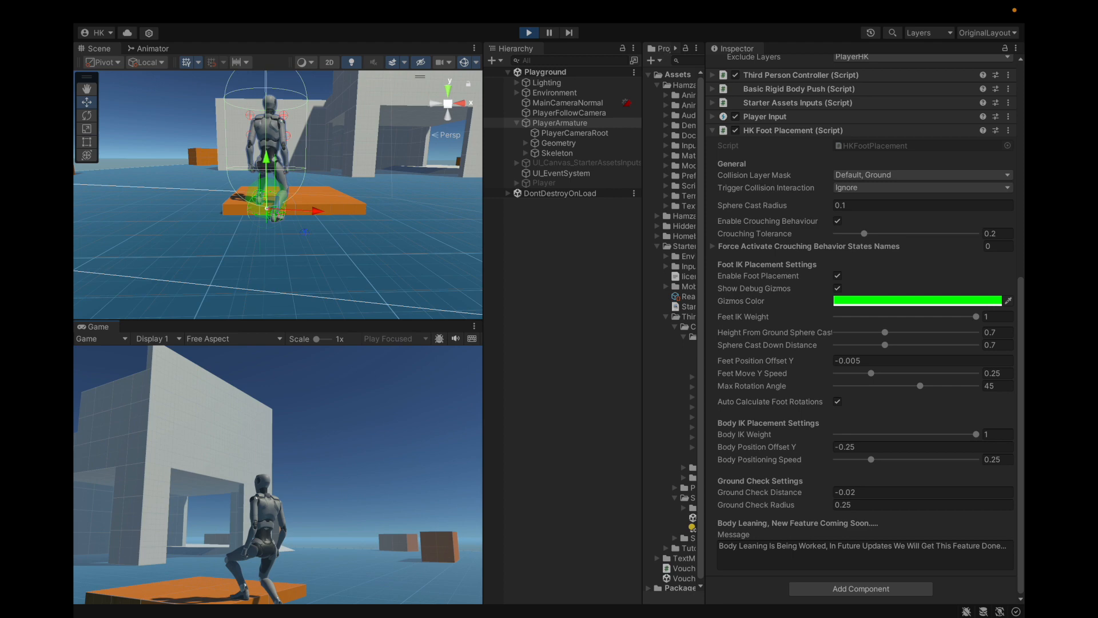
Step: Select only the platform box under the character's raised foot, raise it to Position Y -0.19, and frame the legs from the side
{"action": "left_click", "coordinate": [555, 284]}
{"action": "left_click_drag", "start_coordinate": [174, 238], "coordinate": [437, 234], "text": "alt"}
{"action": "scroll", "coordinate": [437, 234], "scroll_direction": "down", "scroll_amount": 5, "text": "alt"}
{"action": "left_click", "coordinate": [252, 293]}
{"action": "left_click_drag", "start_coordinate": [253, 292], "coordinate": [281, 202], "text": "alt"}
{"action": "left_click_drag", "start_coordinate": [903, 114], "coordinate": [908, 114]}
{"action": "left_click_drag", "start_coordinate": [401, 229], "coordinate": [318, 274], "text": "alt"}
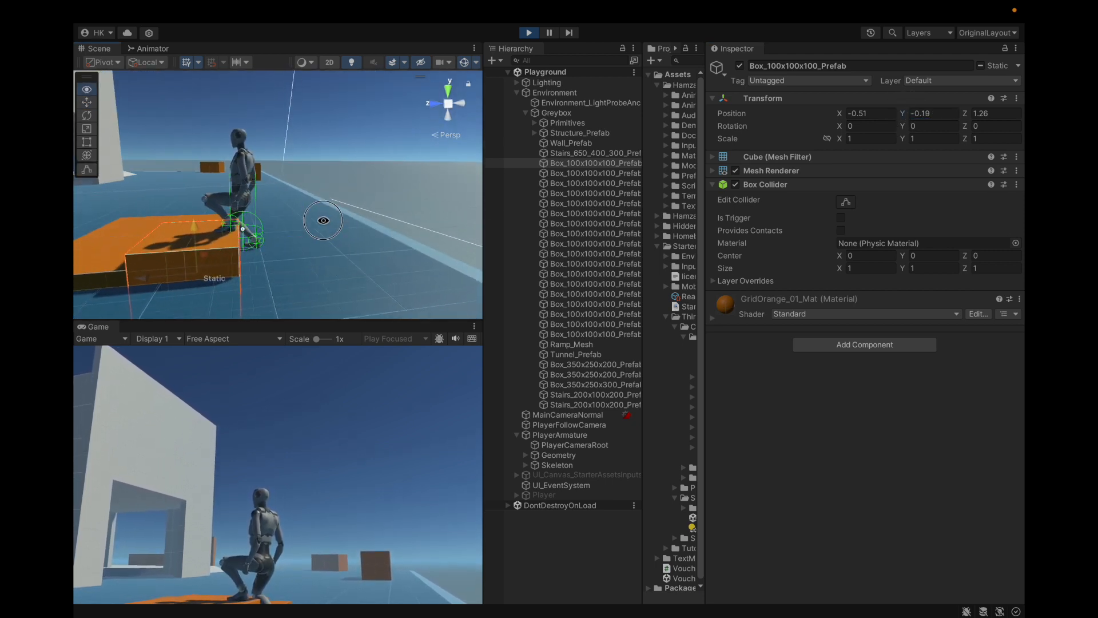
{"action": "left_click_drag", "start_coordinate": [329, 220], "coordinate": [468, 170], "text": "alt"}
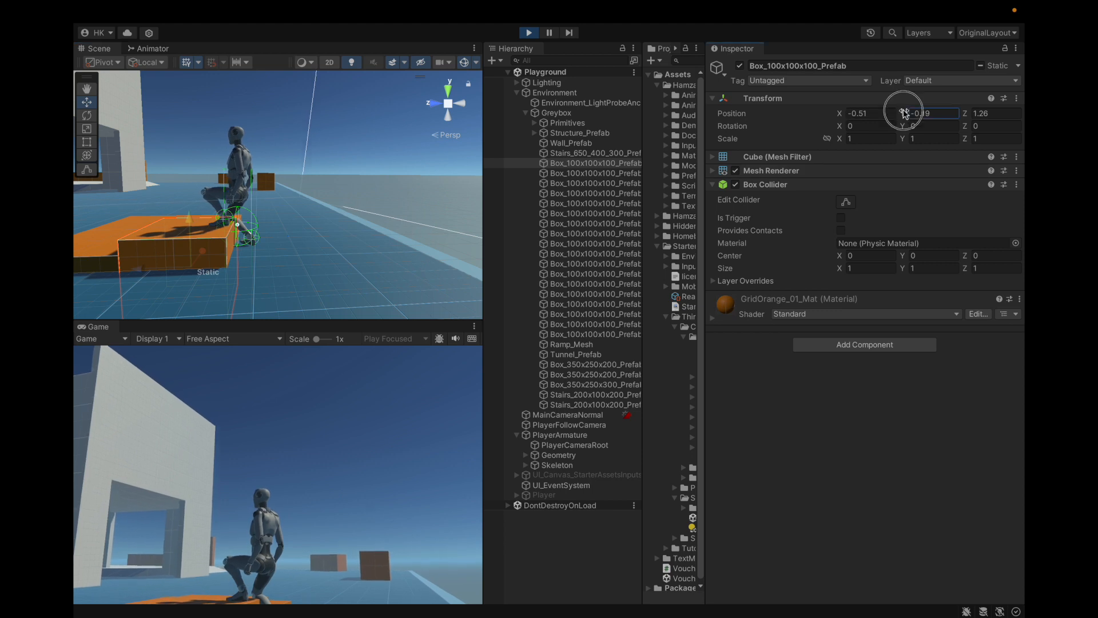
Step: Lower the platform box under the character's foot to Position Y -0.34 and frame the legs closely
{"action": "left_click_drag", "start_coordinate": [905, 113], "coordinate": [907, 114]}
{"action": "scroll", "coordinate": [271, 187], "scroll_direction": "up", "scroll_amount": 5}
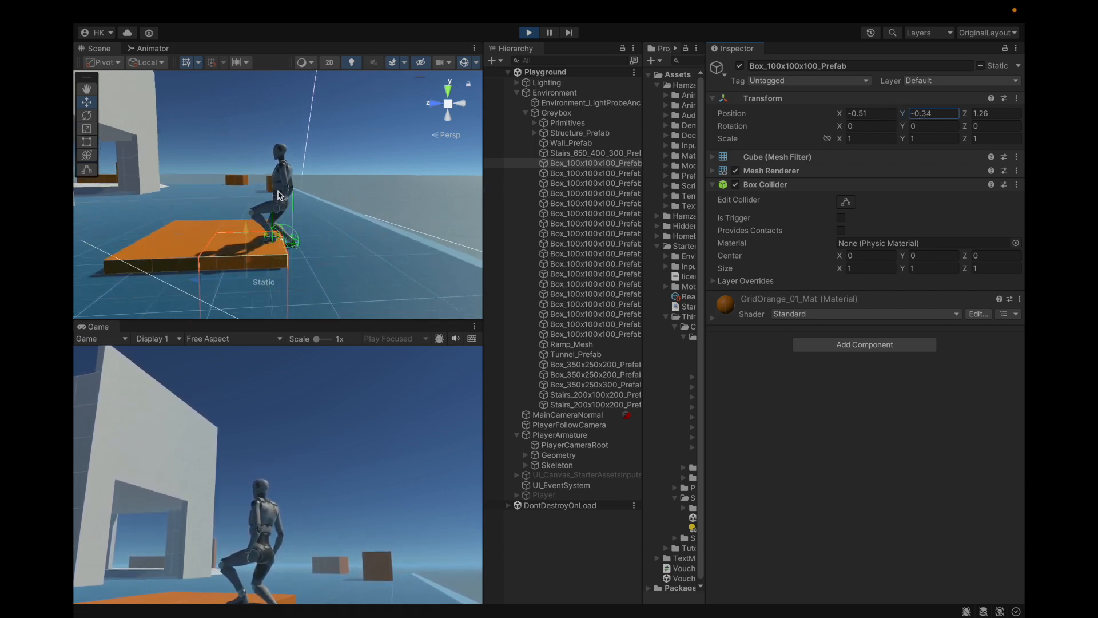
{"action": "left_click_drag", "start_coordinate": [325, 234], "coordinate": [450, 212], "text": "alt"}
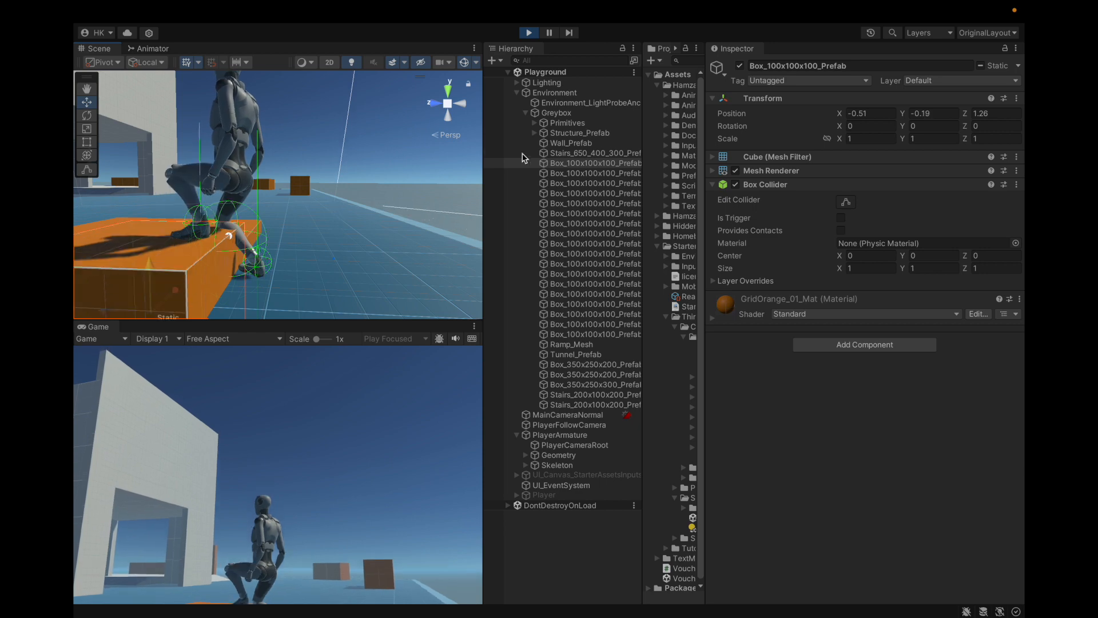
Step: Collapse the Environment branch in the scene hierarchy and select PlayerArmature
{"action": "left_click", "coordinate": [565, 105]}
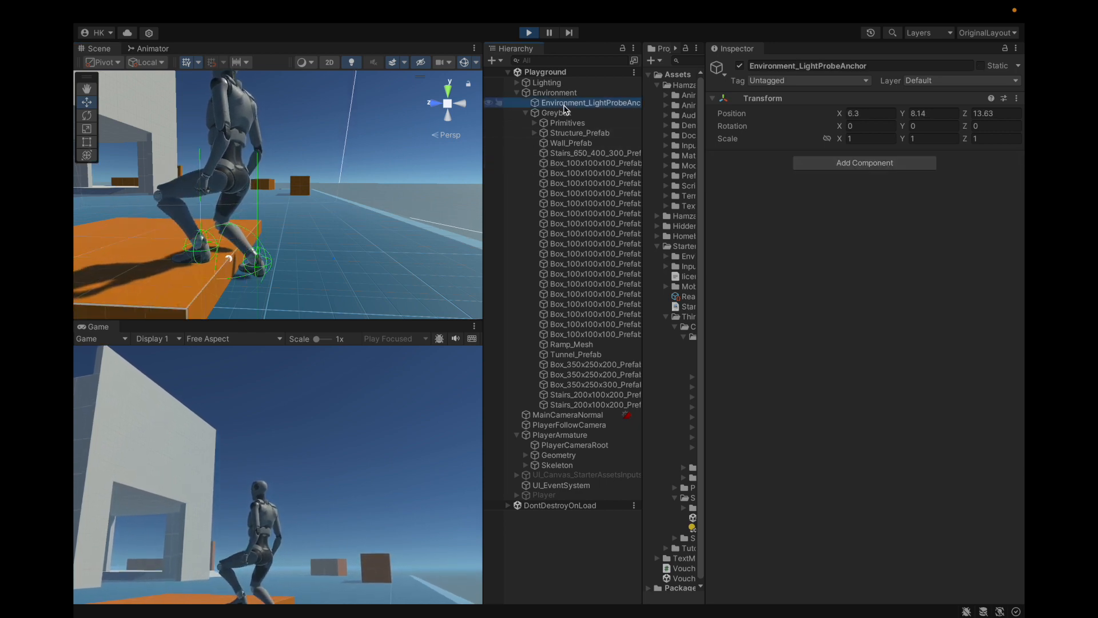
{"action": "key", "text": "Down"}
{"action": "key", "text": "Left"}
{"action": "key", "text": "Left"}
{"action": "key", "text": "Left"}
{"action": "left_click", "coordinate": [568, 126]}
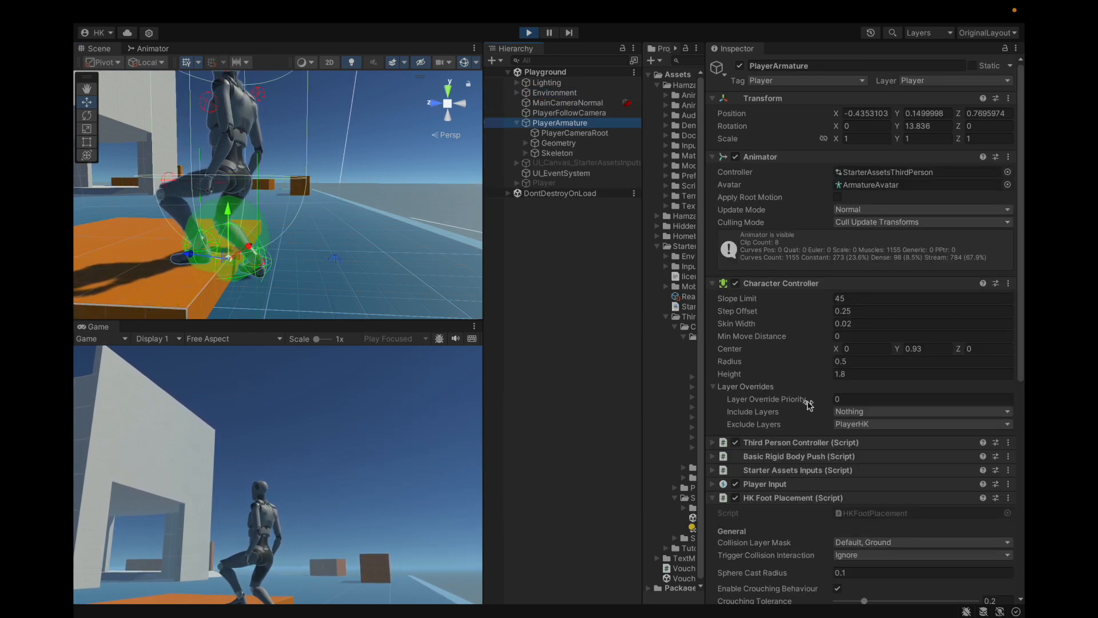
Step: Try changing Crouching Tolerance and toggling Enable Crouching Behaviour in HK Foot Placement, viewing the legs from the side
{"action": "scroll", "coordinate": [809, 404], "scroll_direction": "down", "scroll_amount": 10}
{"action": "left_click_drag", "start_coordinate": [862, 237], "coordinate": [886, 233]}
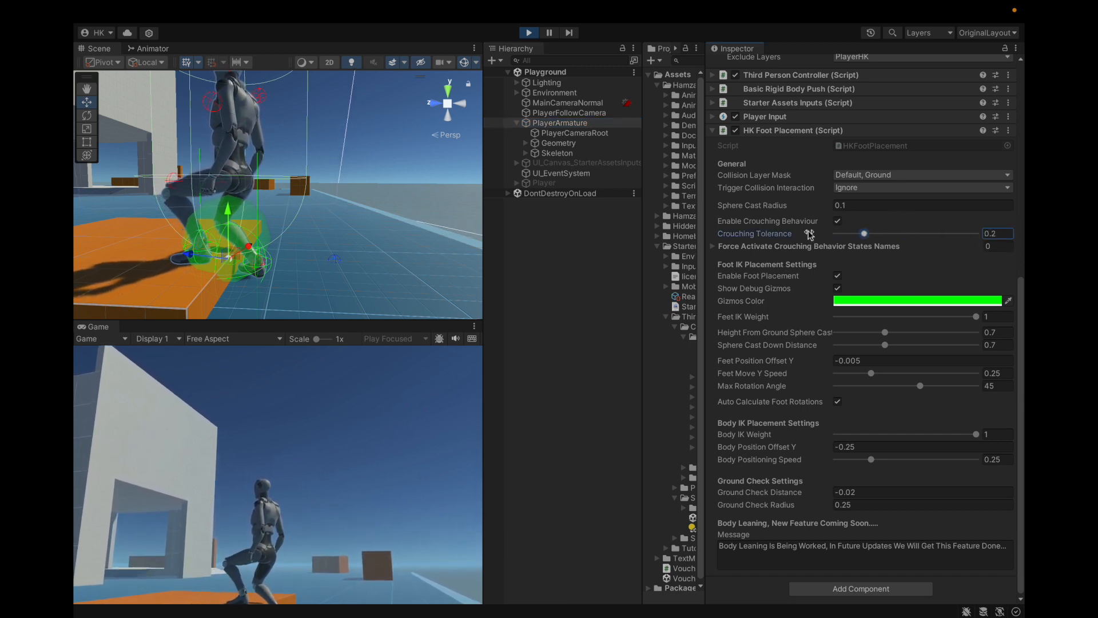
{"action": "left_click", "coordinate": [839, 222]}
{"action": "left_click_drag", "start_coordinate": [222, 239], "coordinate": [297, 203], "text": "alt"}
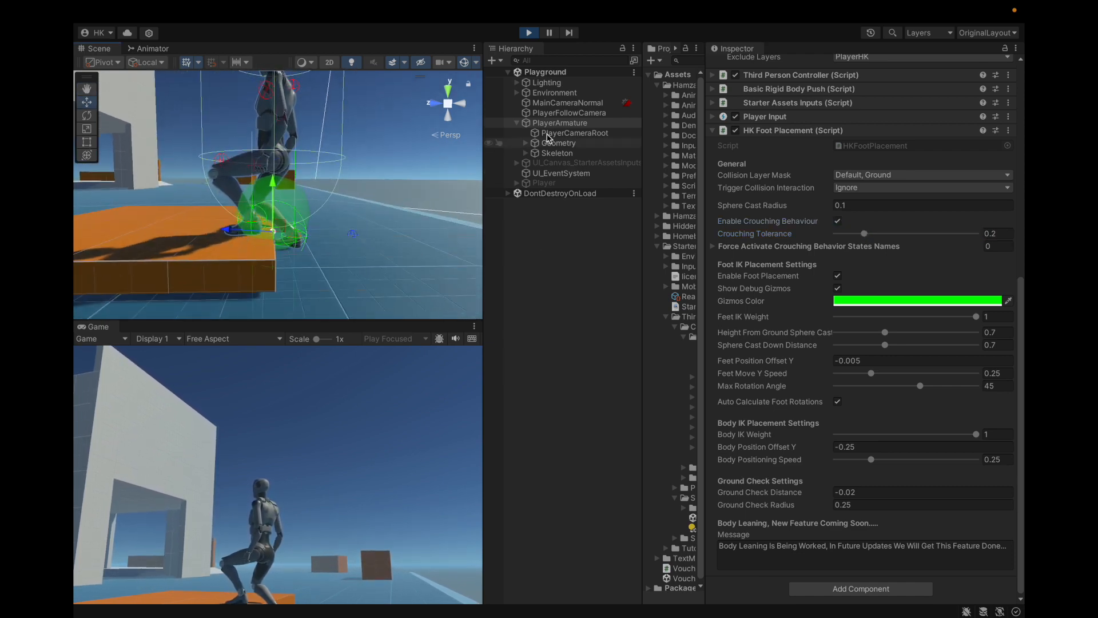
Step: Reduce PlayerArmature's Character Controller radius to 0.06 and frame the feet at the platform's edge
{"action": "scroll", "coordinate": [812, 146], "scroll_direction": "up", "scroll_amount": 8}
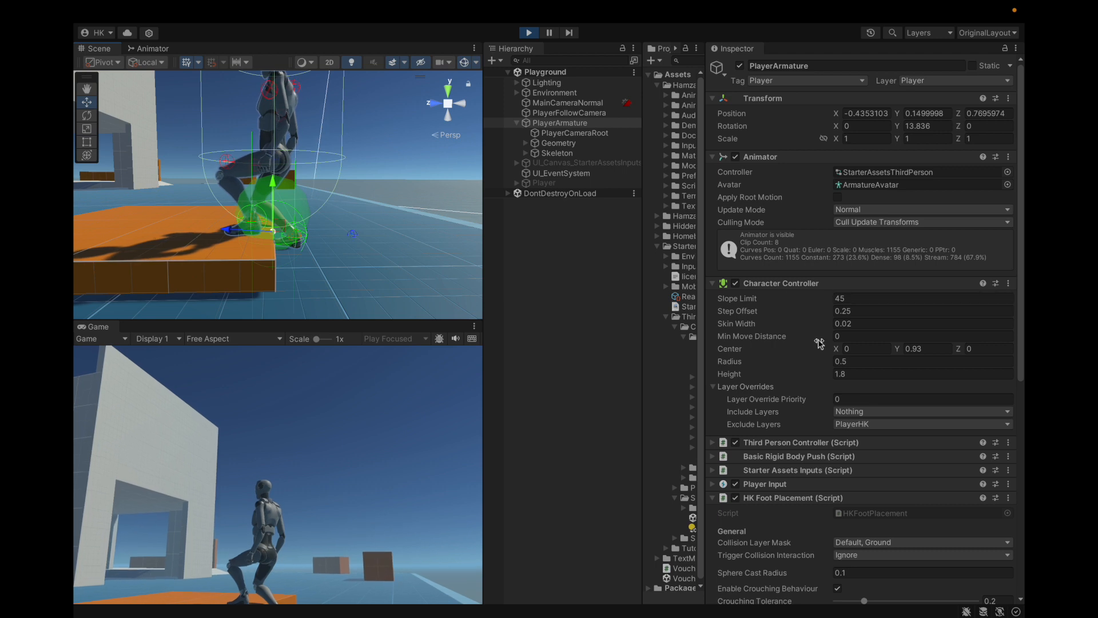
{"action": "left_click_drag", "start_coordinate": [822, 361], "coordinate": [812, 362]}
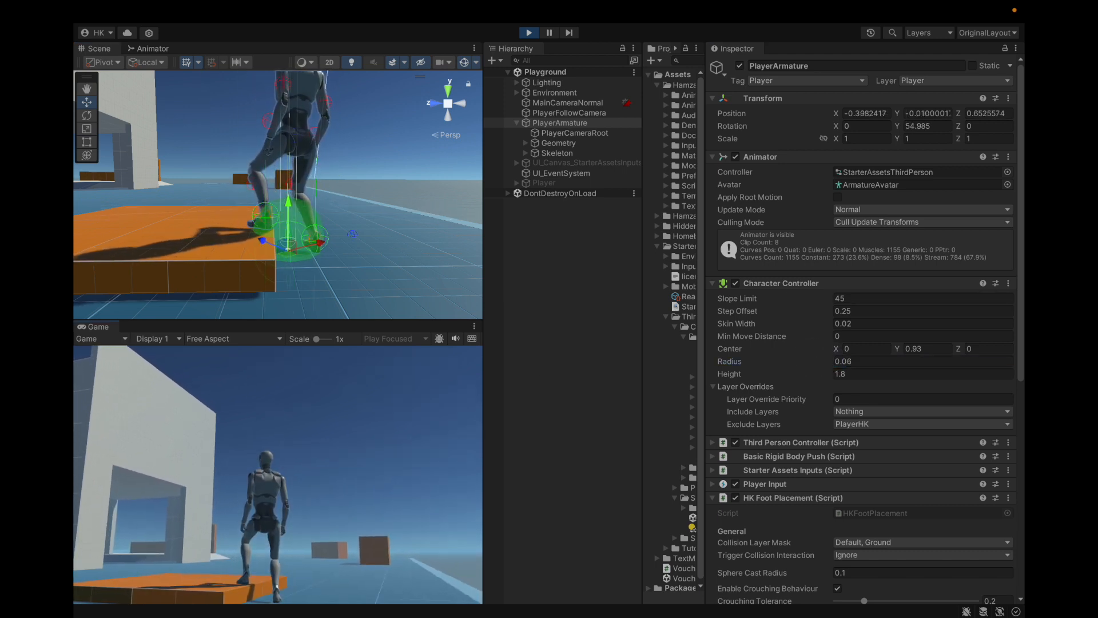
{"action": "left_click_drag", "start_coordinate": [446, 255], "coordinate": [310, 228], "text": "alt"}
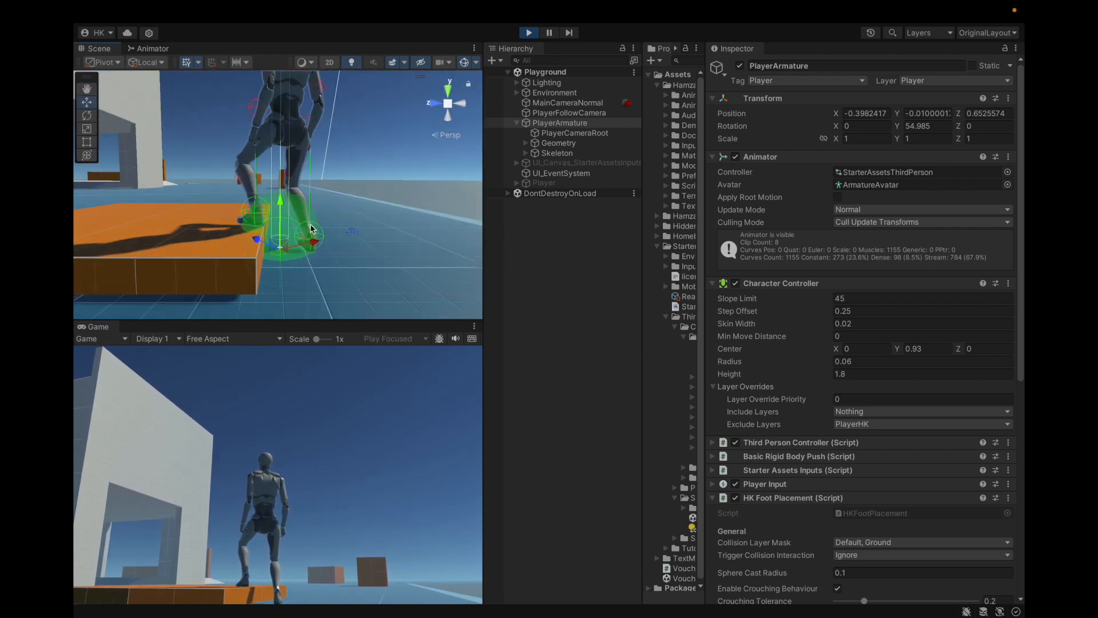
Step: Try a different Position Y on the platform box under the foot, and reselect PlayerArmature with the Environment branch collapsed
{"action": "left_click", "coordinate": [201, 241]}
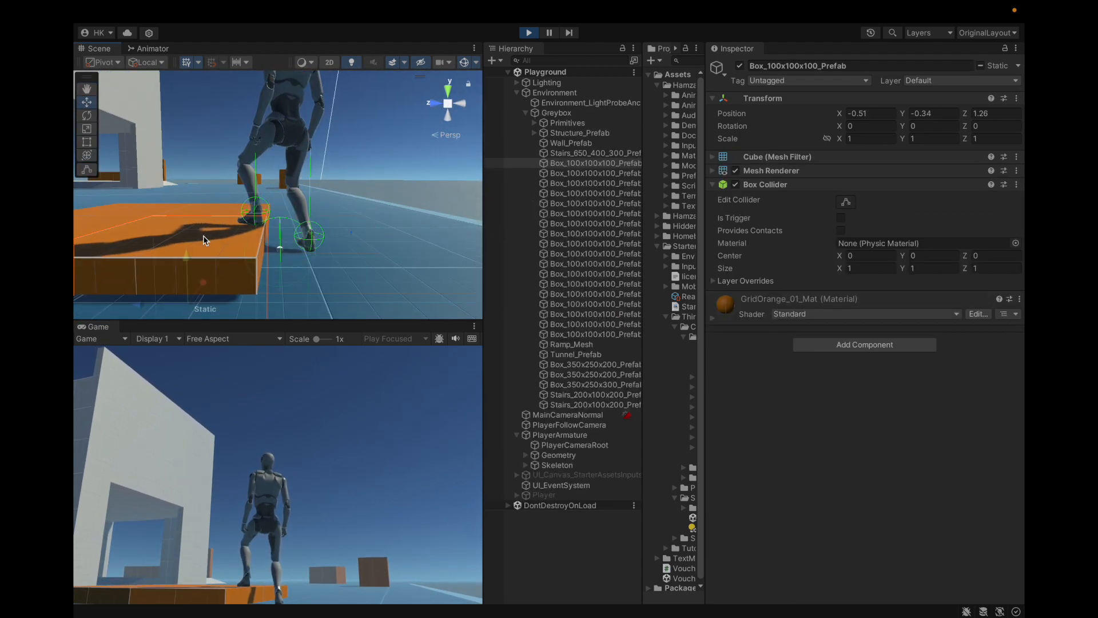
{"action": "left_click_drag", "start_coordinate": [907, 116], "coordinate": [906, 117]}
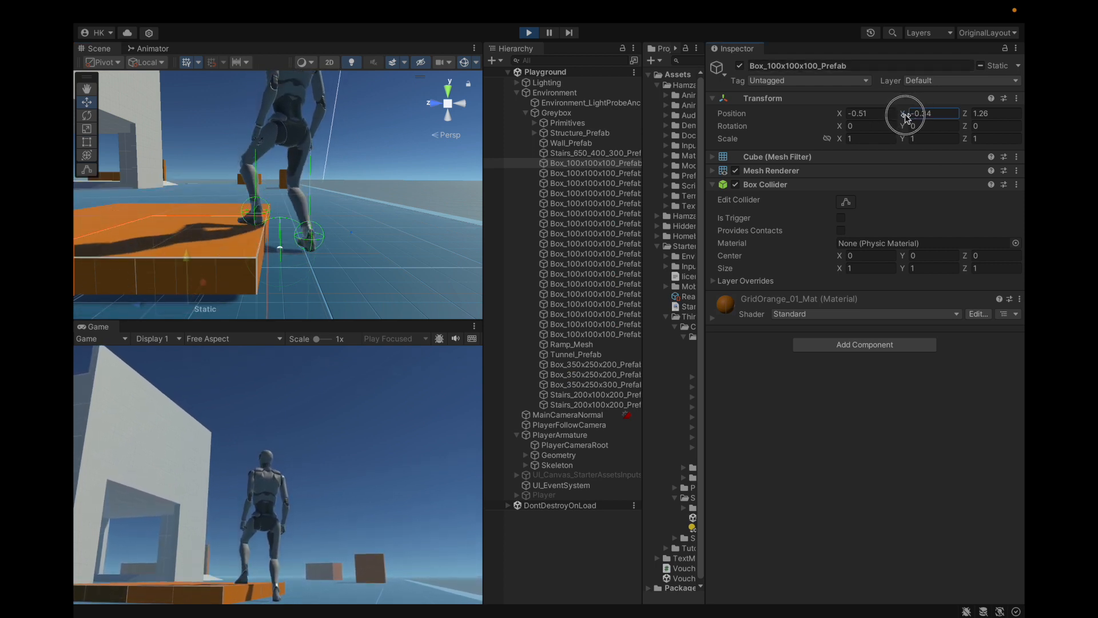
{"action": "left_click", "coordinate": [597, 116]}
{"action": "key", "text": "Left"}
{"action": "key", "text": "Left"}
{"action": "key", "text": "Left"}
{"action": "key", "text": "Down"}
{"action": "key", "text": "Down"}
{"action": "key", "text": "Down"}
{"action": "key", "text": "Down"}
{"action": "key", "text": "Up"}
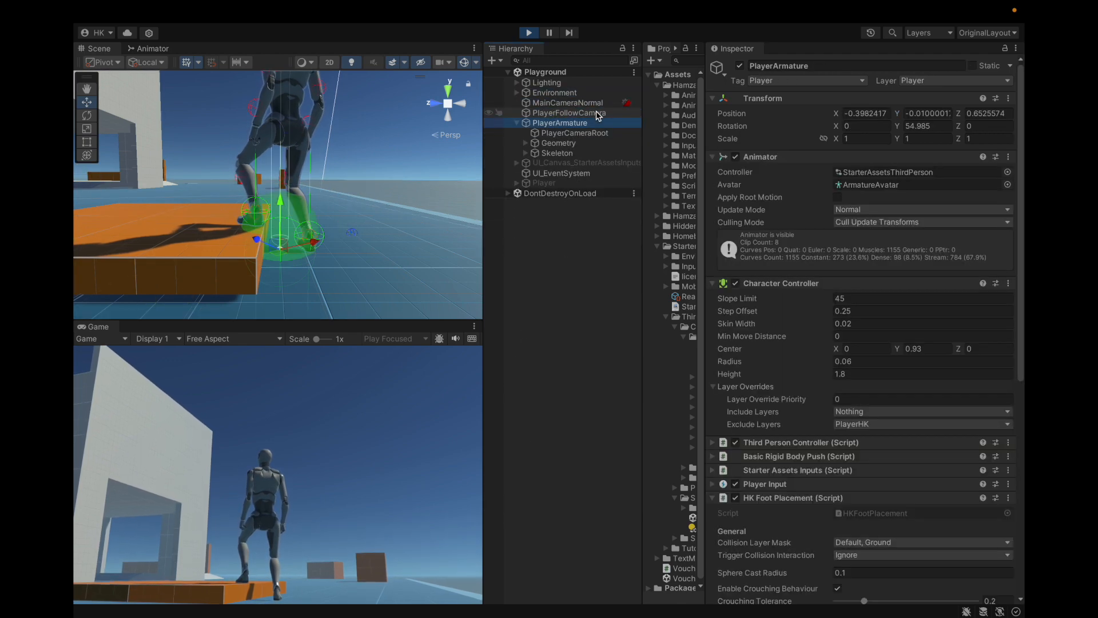
Step: Turn off Enable Crouching Behaviour and add an empty entry to Force Activate Crouching Behavior States Names
{"action": "scroll", "coordinate": [899, 385], "scroll_direction": "down", "scroll_amount": 10}
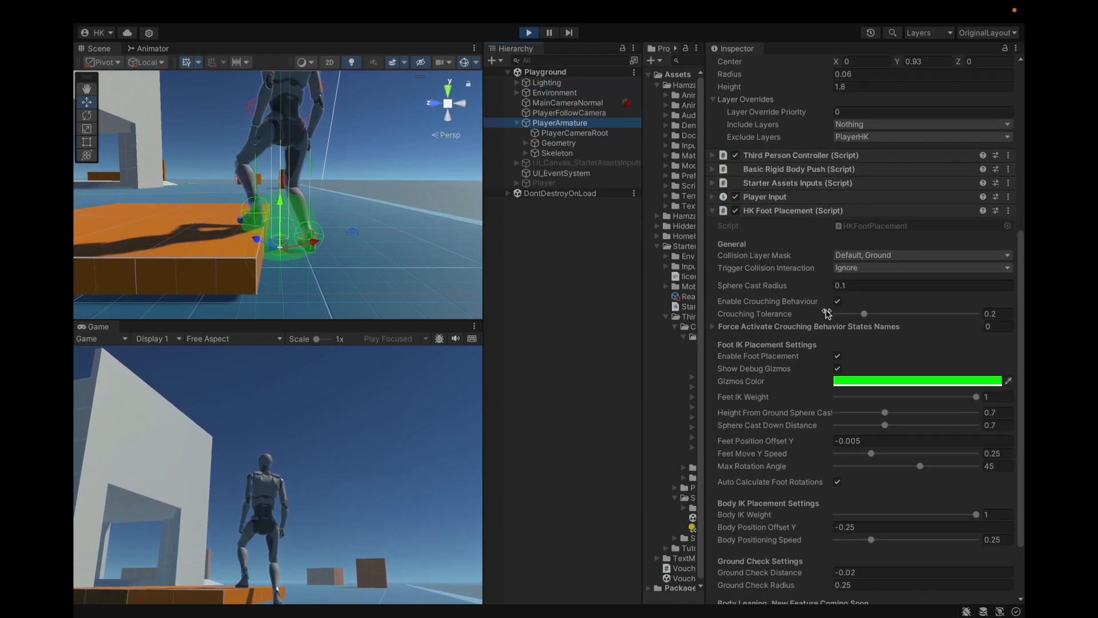
{"action": "left_click", "coordinate": [753, 326]}
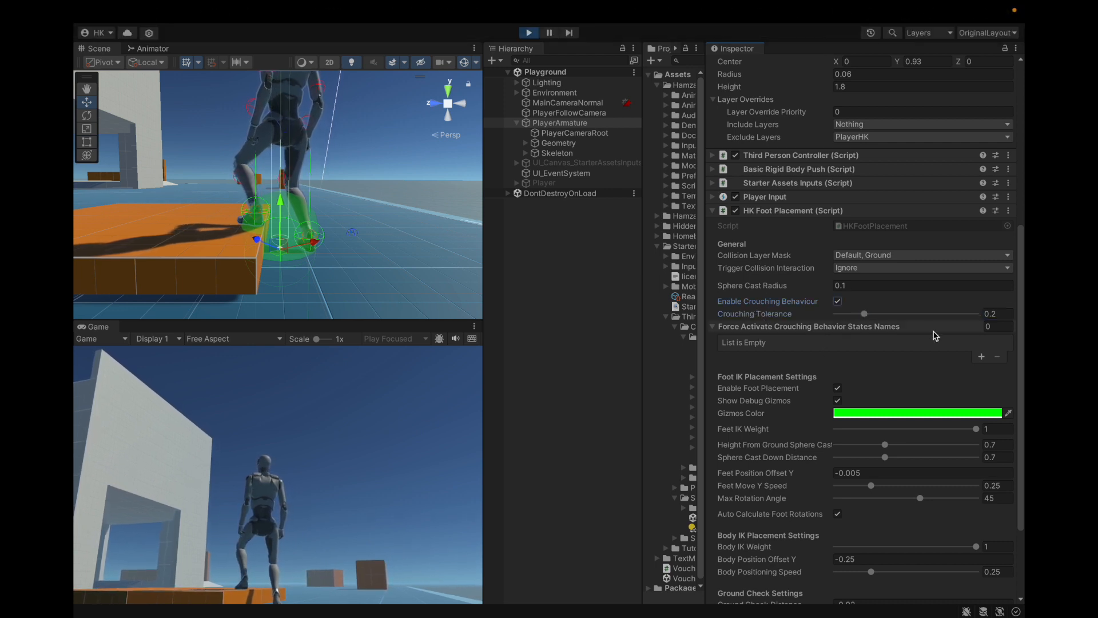
{"action": "left_click", "coordinate": [981, 358]}
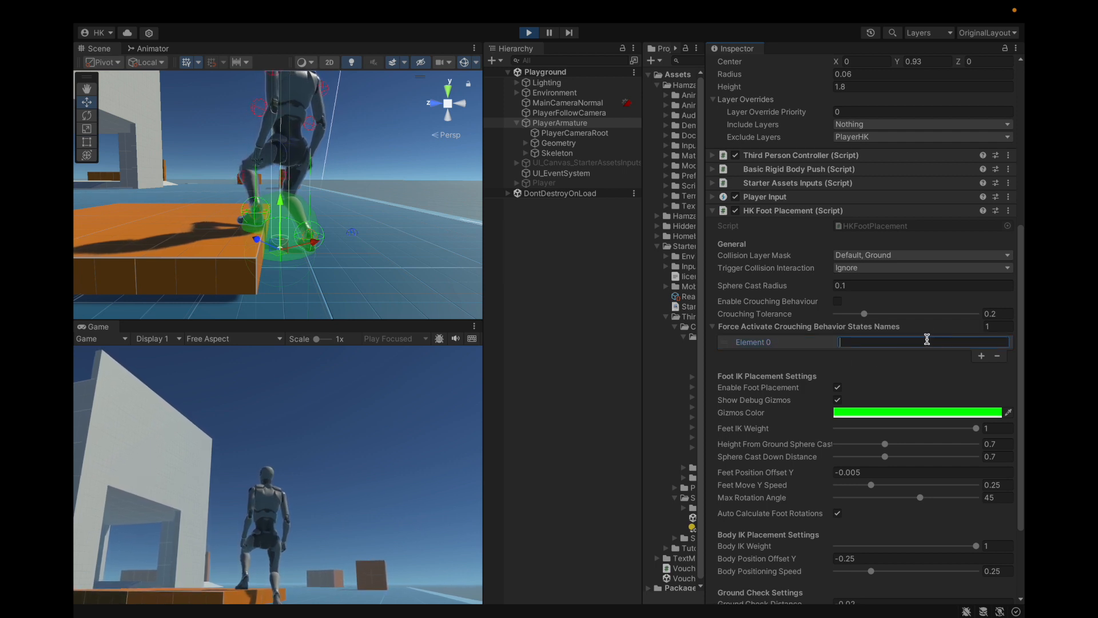
{"action": "scroll", "coordinate": [807, 246], "scroll_direction": "up", "scroll_amount": 3}
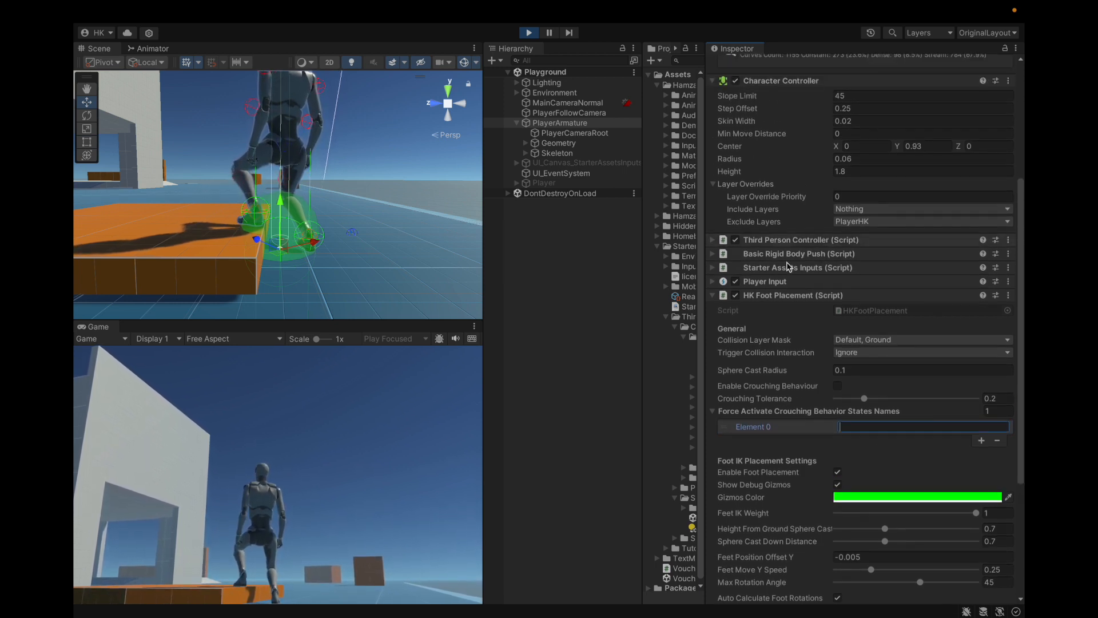
{"action": "scroll", "coordinate": [792, 325], "scroll_direction": "up", "scroll_amount": 6}
{"action": "scroll", "coordinate": [738, 229], "scroll_direction": "down", "scroll_amount": 11}
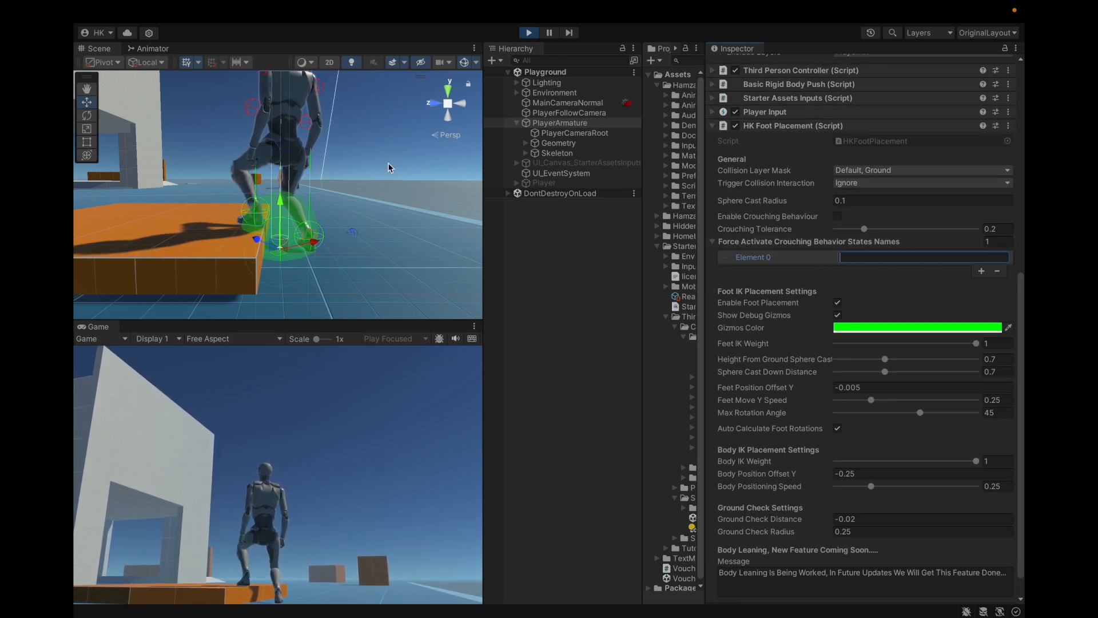
Step: Examine the character's Base Layer states in the Animator, opening the JumpStart state's details
{"action": "left_click", "coordinate": [153, 48]}
{"action": "scroll", "coordinate": [351, 278], "scroll_direction": "down", "scroll_amount": 3}
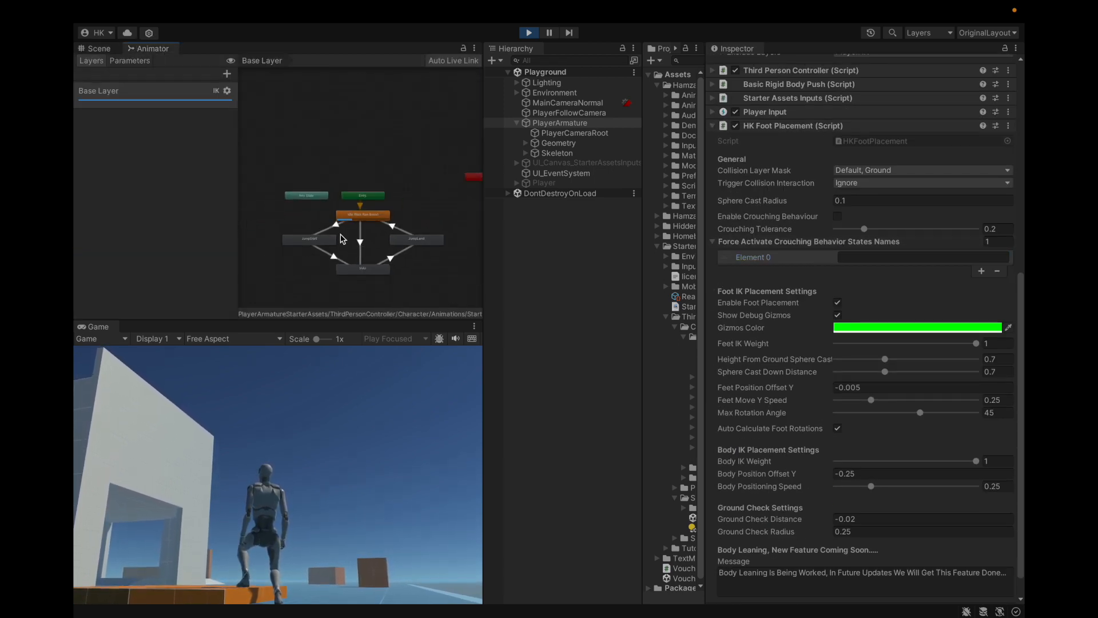
{"action": "scroll", "coordinate": [309, 245], "scroll_direction": "up", "scroll_amount": 3}
{"action": "left_click", "coordinate": [307, 247]}
{"action": "scroll", "coordinate": [380, 239], "scroll_direction": "down", "scroll_amount": 2}
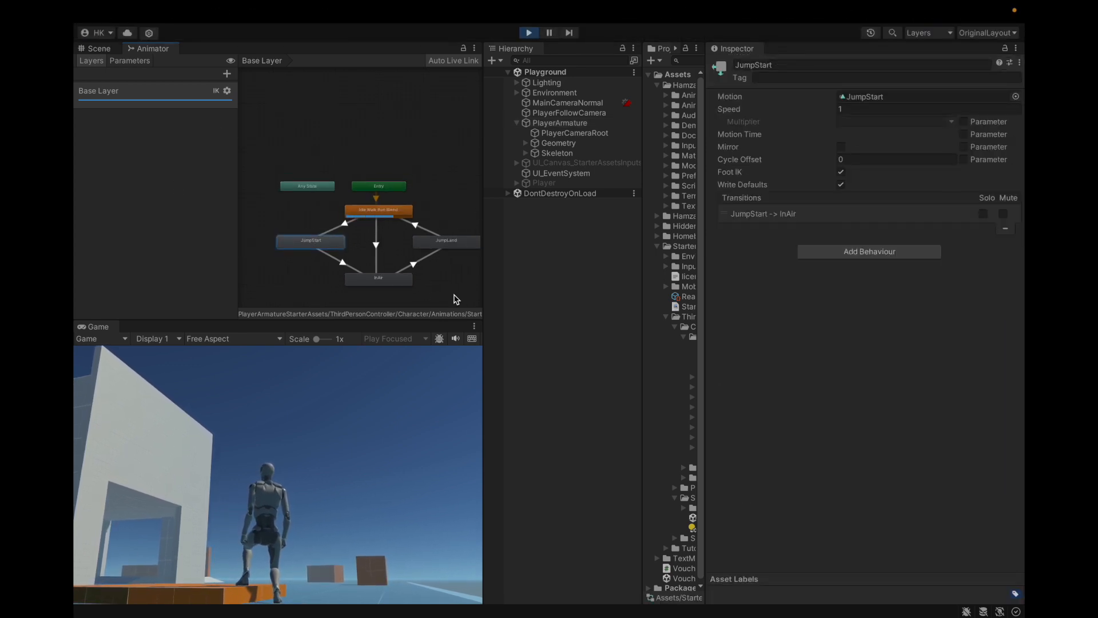
Step: Return to the scene view, reselect PlayerArmature and remove the empty entry from Force Activate Crouching Behavior States Names
{"action": "left_click", "coordinate": [115, 49]}
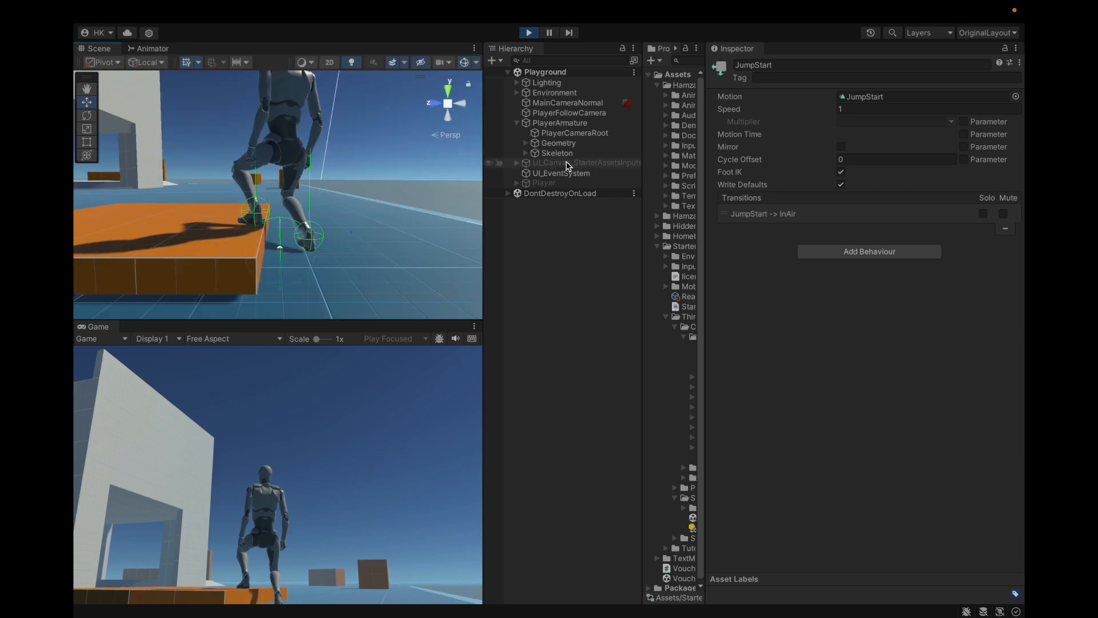
{"action": "left_click", "coordinate": [572, 123]}
{"action": "scroll", "coordinate": [913, 259], "scroll_direction": "down", "scroll_amount": 10}
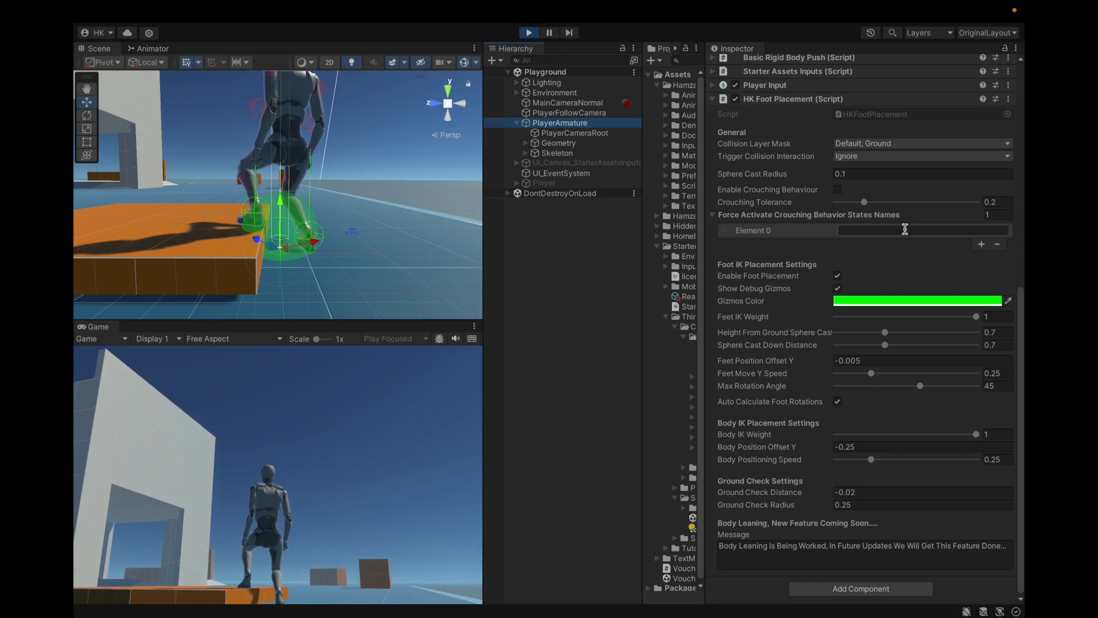
{"action": "left_click", "coordinate": [999, 246]}
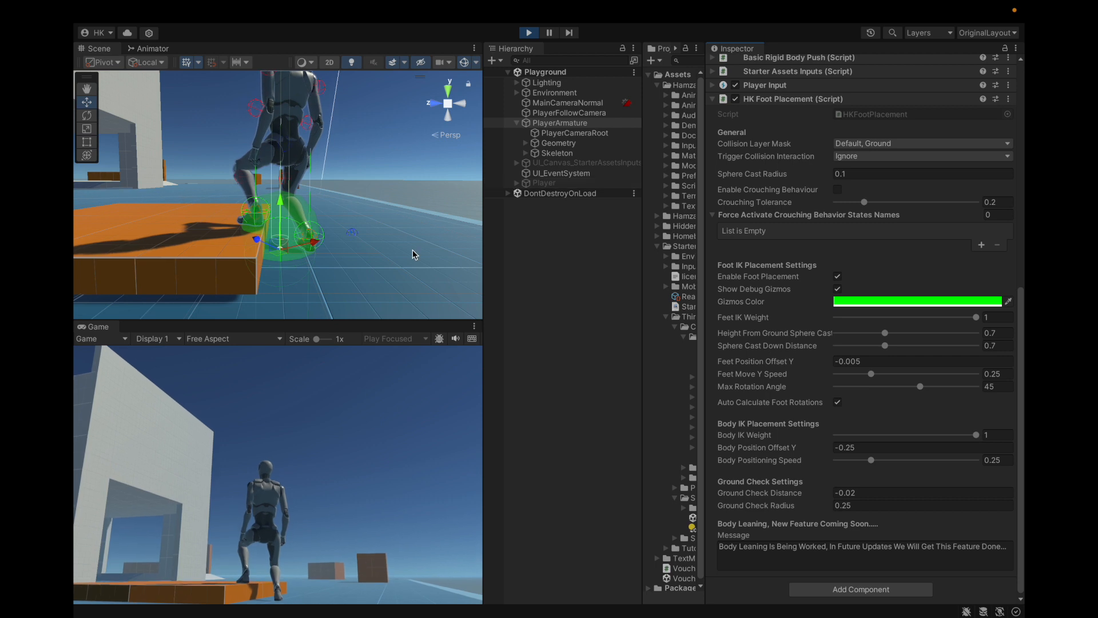
Step: Switch Enable Crouching Behaviour on and back off, collapsing the Force Activate Crouching Behavior States Names list
{"action": "left_click", "coordinate": [836, 189]}
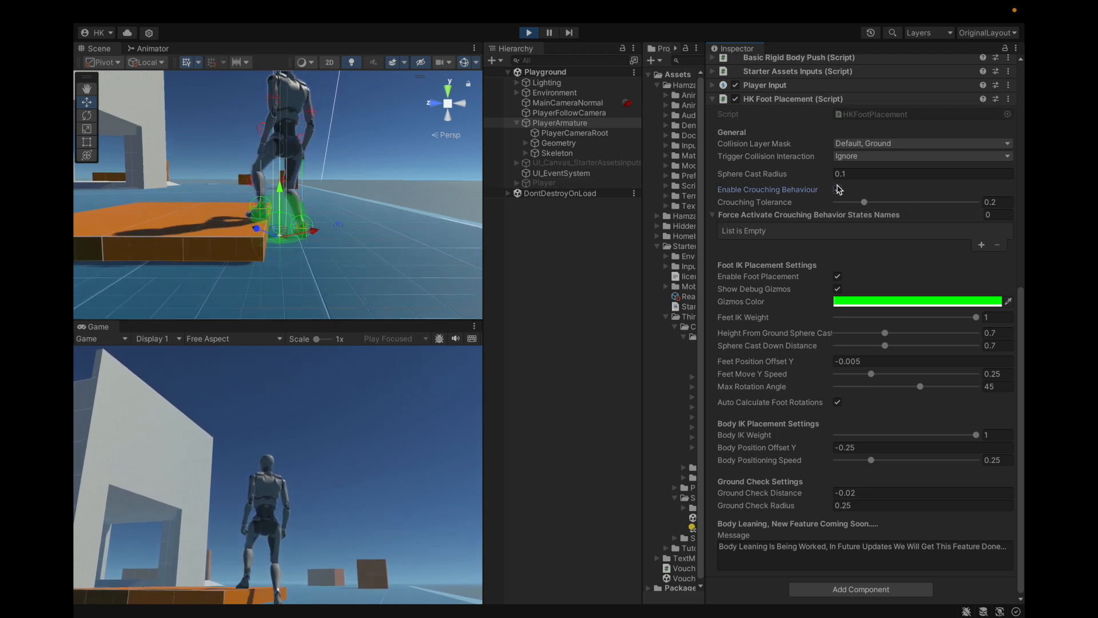
{"action": "left_click", "coordinate": [752, 216]}
{"action": "left_click", "coordinate": [837, 222]}
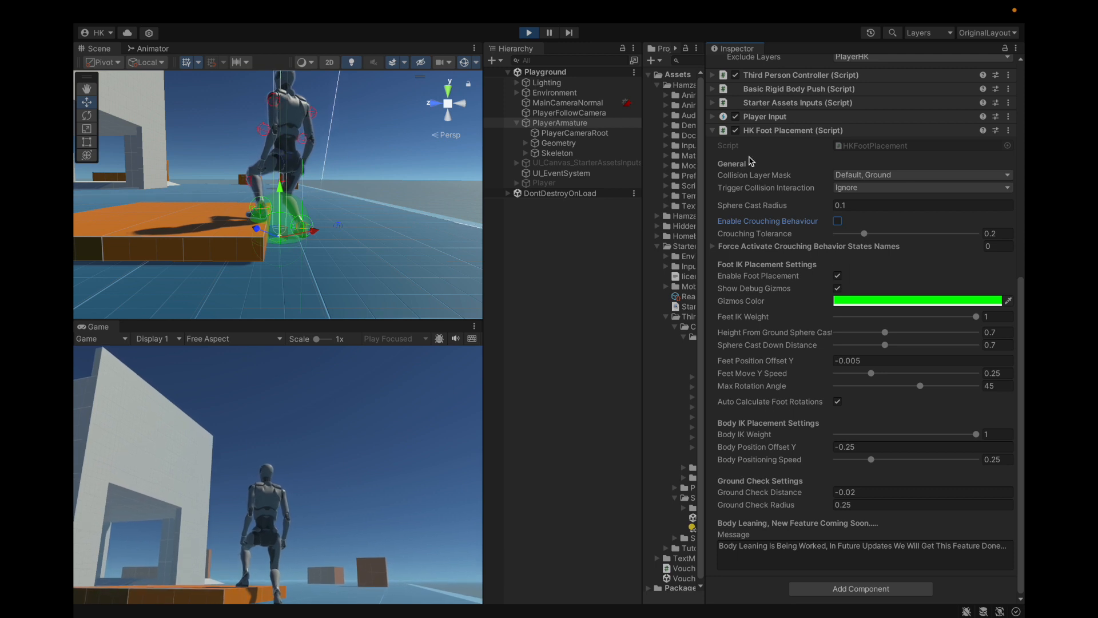
Step: Set Body Position Offset Y to 0 and test toggling Enable Foot Placement, leaving it enabled
{"action": "left_click", "coordinate": [865, 446]}
{"action": "type", "text": "0"}
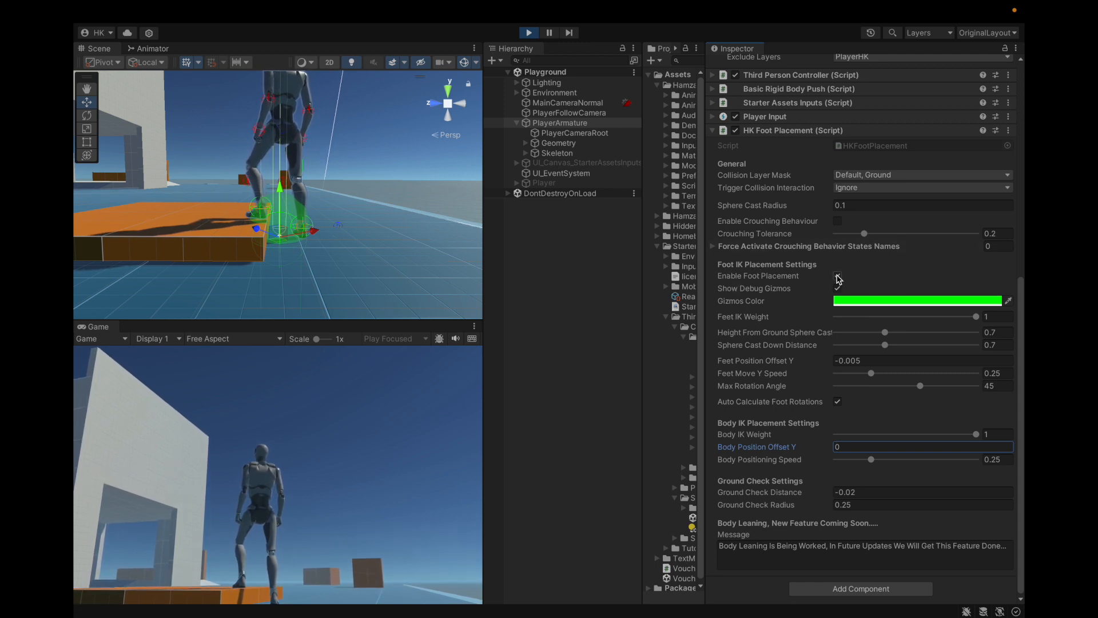
{"action": "left_click", "coordinate": [838, 277]}
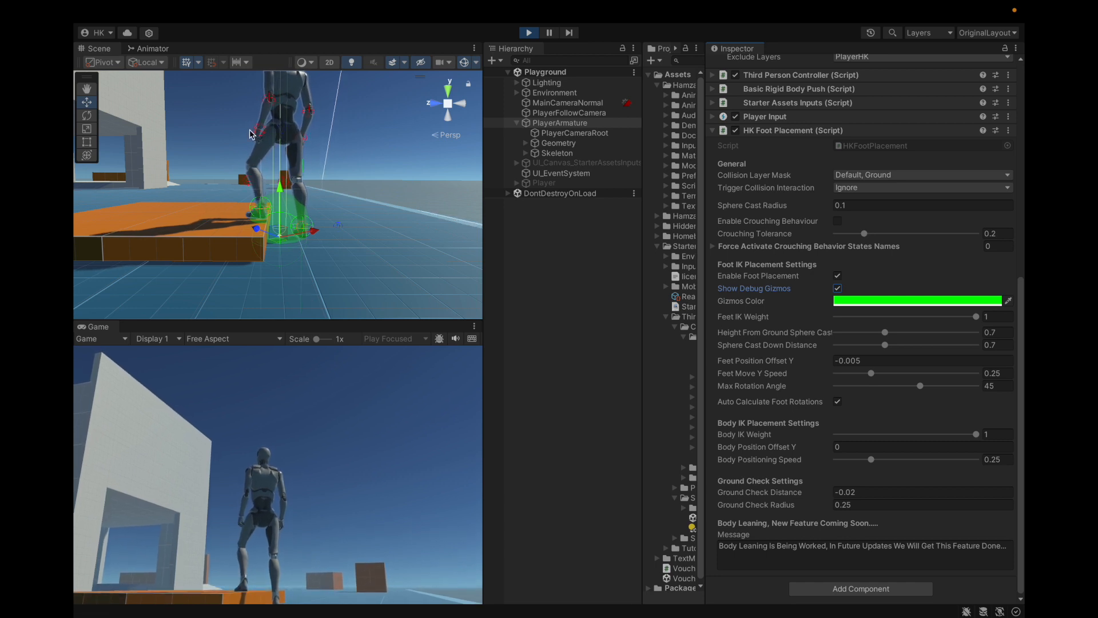
Step: Test toggling Show Debug Gizmos, leaving it enabled, and change the Gizmos Color to white
{"action": "left_click", "coordinate": [838, 289]}
{"action": "left_click", "coordinate": [908, 300]}
{"action": "left_click_drag", "start_coordinate": [943, 382], "coordinate": [870, 350]}
{"action": "left_click", "coordinate": [887, 291]}
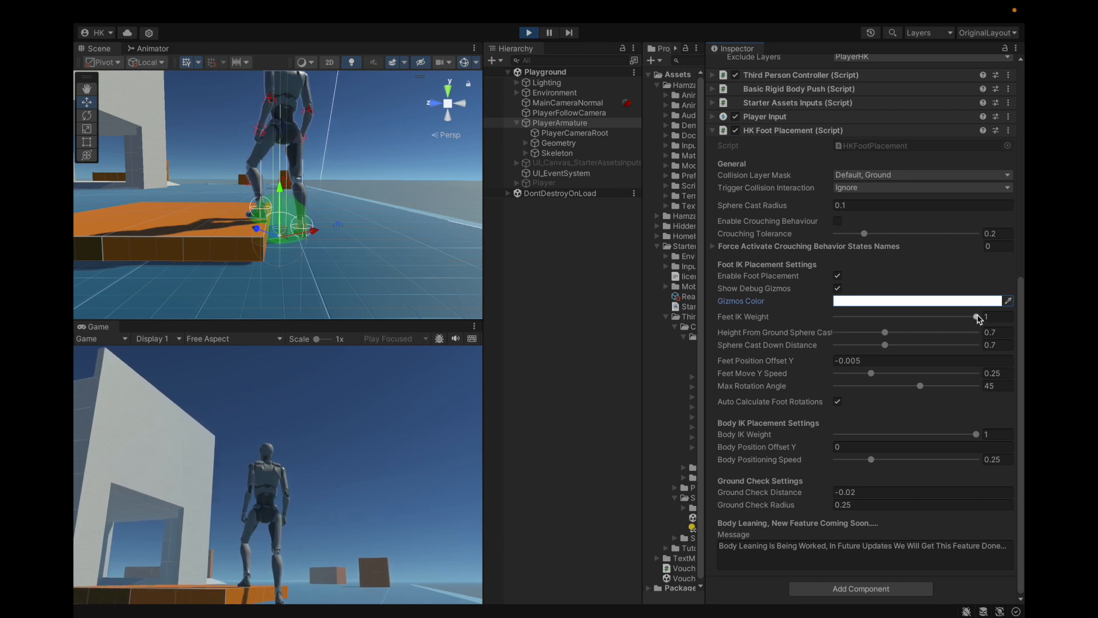
Step: Test the Feet IK Weight, leaving it at 1, and widen the Inspector to show the full setting names
{"action": "mouse_move", "coordinate": [979, 319]}
{"action": "left_mouse_down"}
{"action": "mouse_move", "coordinate": [877, 324]}
{"action": "mouse_move", "coordinate": [996, 331]}
{"action": "left_mouse_up"}
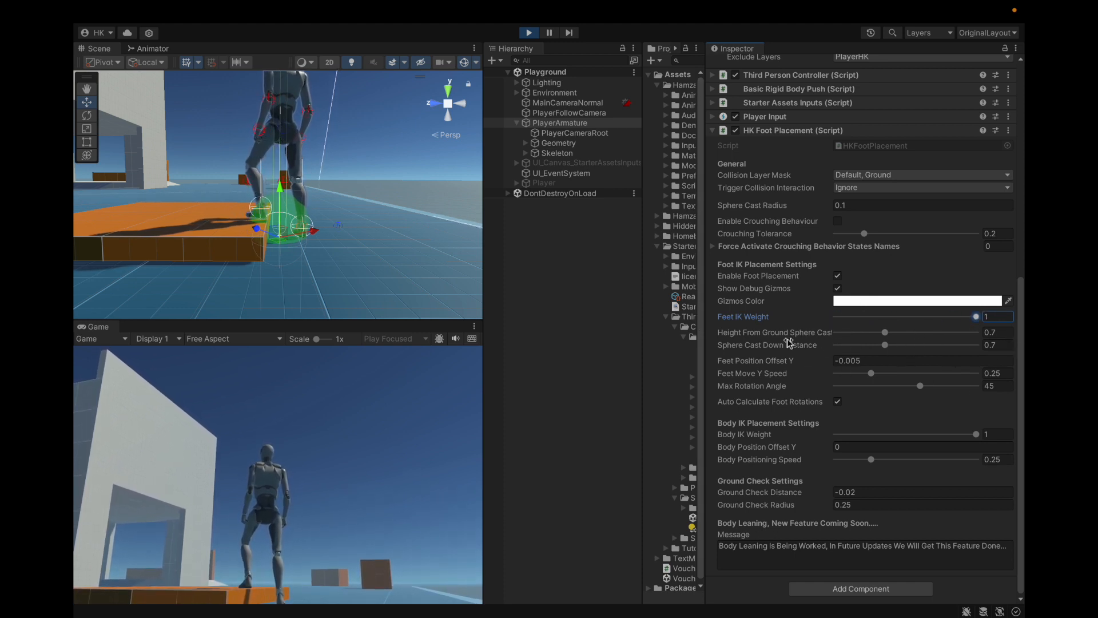
{"action": "left_click_drag", "start_coordinate": [704, 367], "coordinate": [665, 368]}
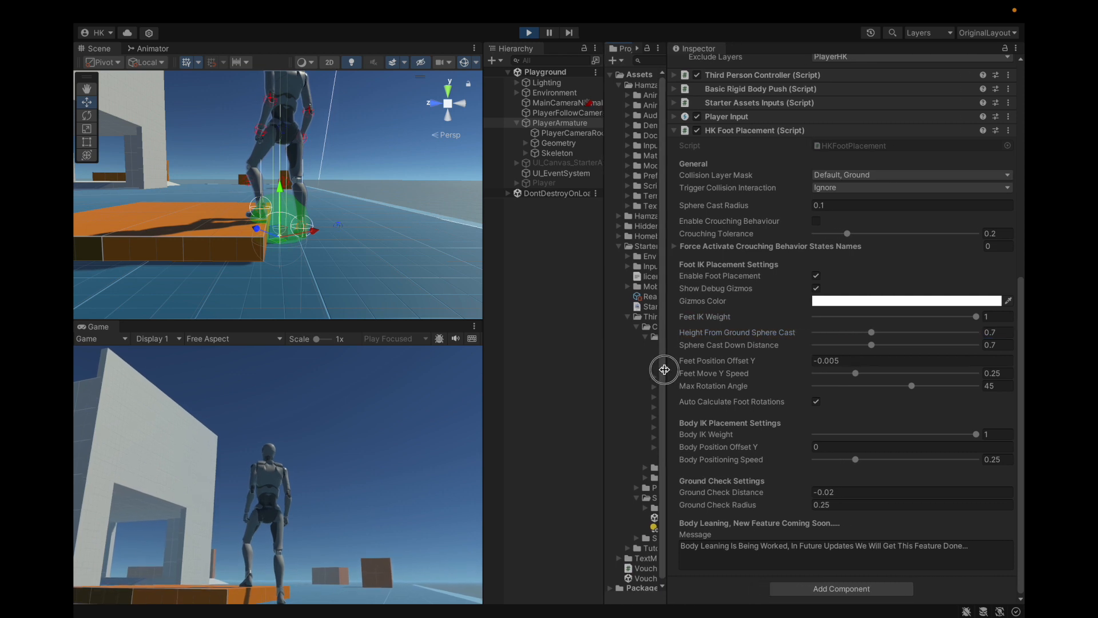
Step: Examine the white foot-placement gizmos around the character's legs from several distances and angles
{"action": "scroll", "coordinate": [312, 187], "scroll_direction": "up", "scroll_amount": 6}
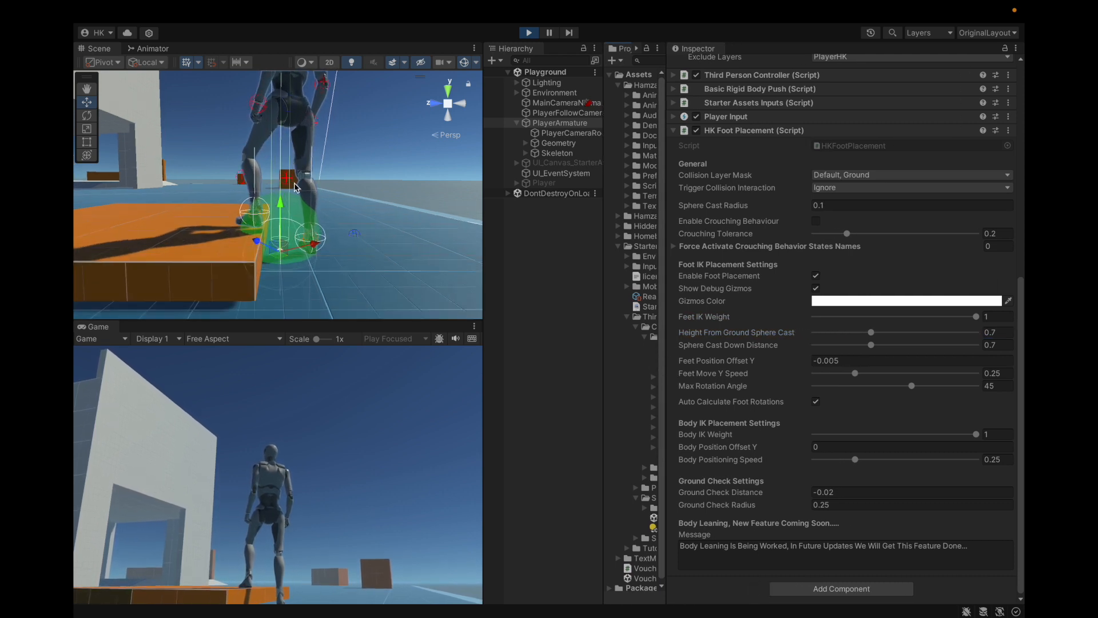
{"action": "left_click_drag", "start_coordinate": [240, 125], "coordinate": [269, 124], "text": "alt"}
{"action": "scroll", "coordinate": [268, 125], "scroll_direction": "down", "scroll_amount": 2}
{"action": "scroll", "coordinate": [270, 260], "scroll_direction": "down", "scroll_amount": 3}
{"action": "left_click_drag", "start_coordinate": [271, 260], "coordinate": [264, 300], "text": "alt"}
{"action": "left_click_drag", "start_coordinate": [274, 255], "coordinate": [292, 221], "text": "alt"}
{"action": "scroll", "coordinate": [291, 240], "scroll_direction": "up", "scroll_amount": 4}
{"action": "scroll", "coordinate": [290, 239], "scroll_direction": "down", "scroll_amount": 3}
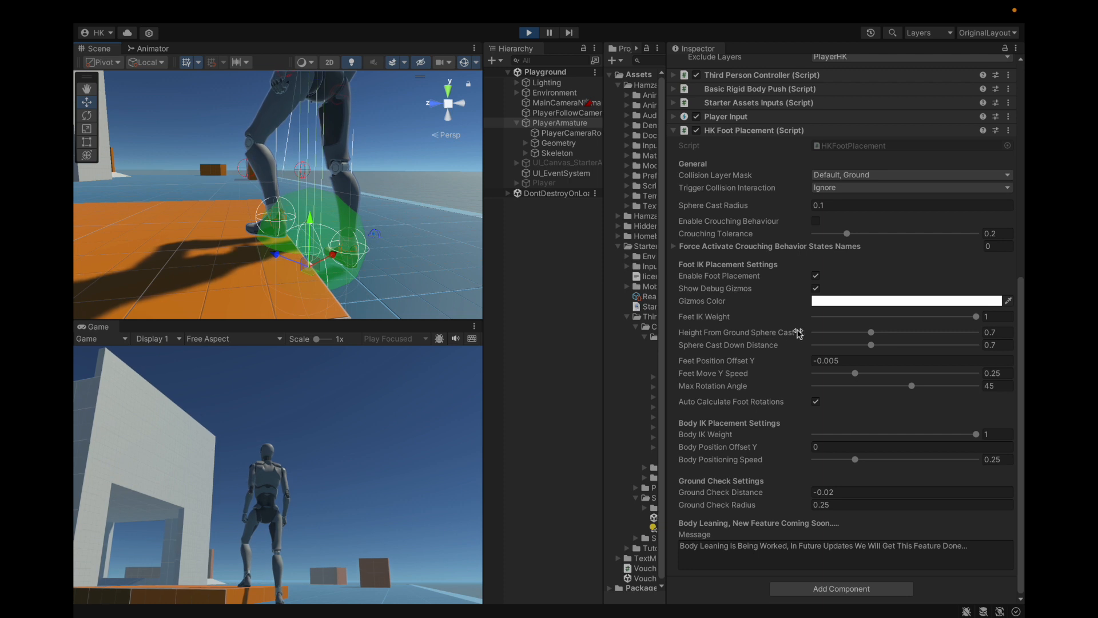
Step: Try different Feet Move Y Speed, Height From Ground Sphere Cast and Sphere Cast Down Distance values, restoring 0.25, 0.7 and 0.7
{"action": "left_click_drag", "start_coordinate": [854, 373], "coordinate": [883, 383]}
{"action": "key", "text": "super+z"}
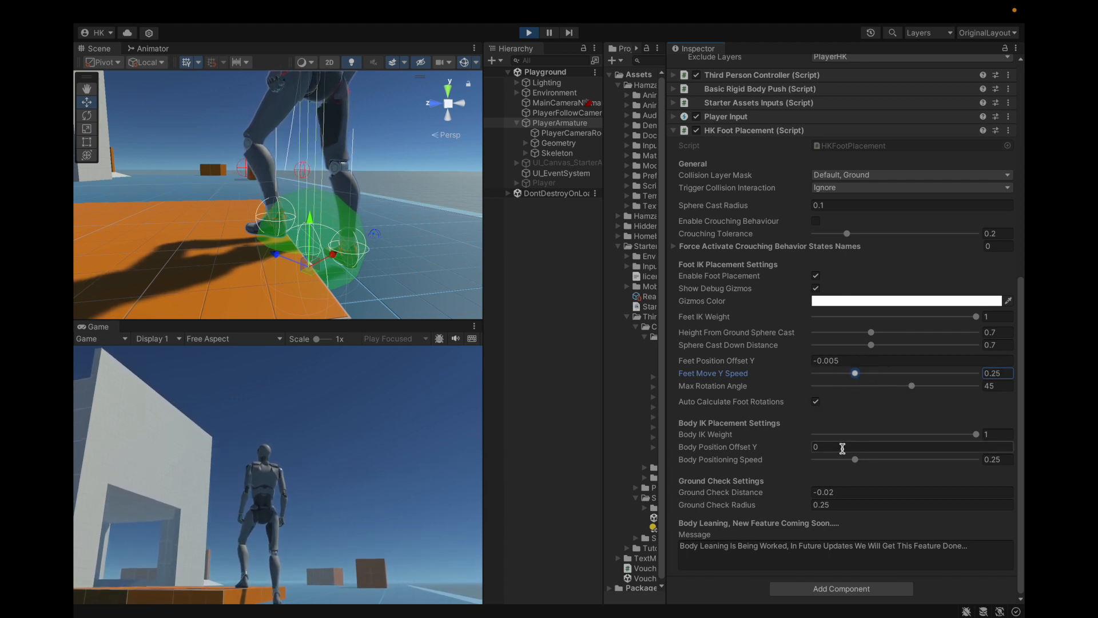
{"action": "left_click_drag", "start_coordinate": [870, 333], "coordinate": [880, 332]}
{"action": "scroll", "coordinate": [319, 175], "scroll_direction": "down", "scroll_amount": 5}
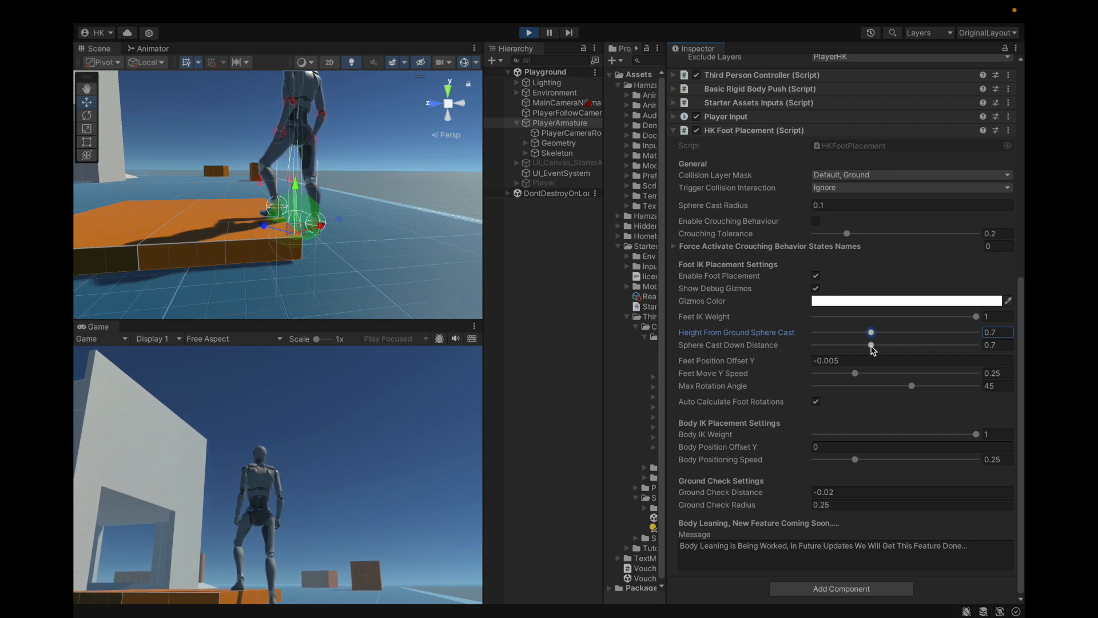
{"action": "left_click_drag", "start_coordinate": [872, 347], "coordinate": [912, 349]}
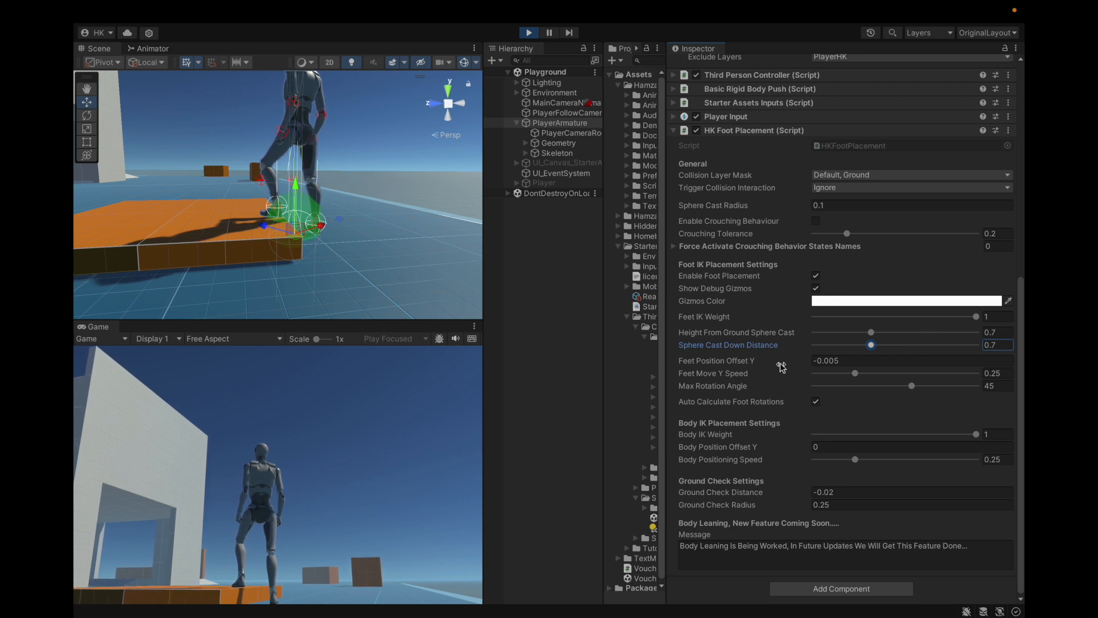
Step: Examine the contact between the character's raised foot and the orange platform close up from another side
{"action": "scroll", "coordinate": [338, 265], "scroll_direction": "up", "scroll_amount": 6}
{"action": "left_click_drag", "start_coordinate": [338, 265], "coordinate": [395, 243], "text": "alt"}
{"action": "middle_click_drag", "start_coordinate": [280, 220], "coordinate": [194, 268]}
{"action": "scroll", "coordinate": [194, 268], "scroll_direction": "down", "scroll_amount": 4}
{"action": "left_click_drag", "start_coordinate": [194, 269], "coordinate": [282, 272], "text": "alt"}
{"action": "scroll", "coordinate": [255, 263], "scroll_direction": "up", "scroll_amount": 8}
{"action": "scroll", "coordinate": [276, 253], "scroll_direction": "down", "scroll_amount": 3}
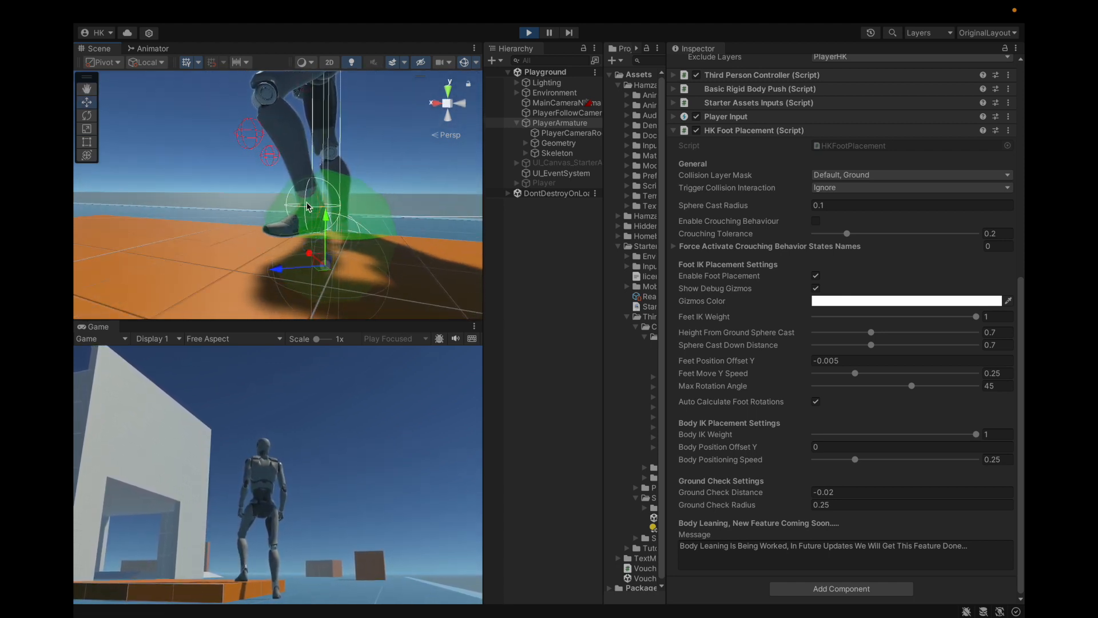
Step: Walk the character on the orange platform to observe foot movement with Feet Move Y Speed at 0.25
{"action": "left_click_drag", "start_coordinate": [796, 362], "coordinate": [805, 370]}
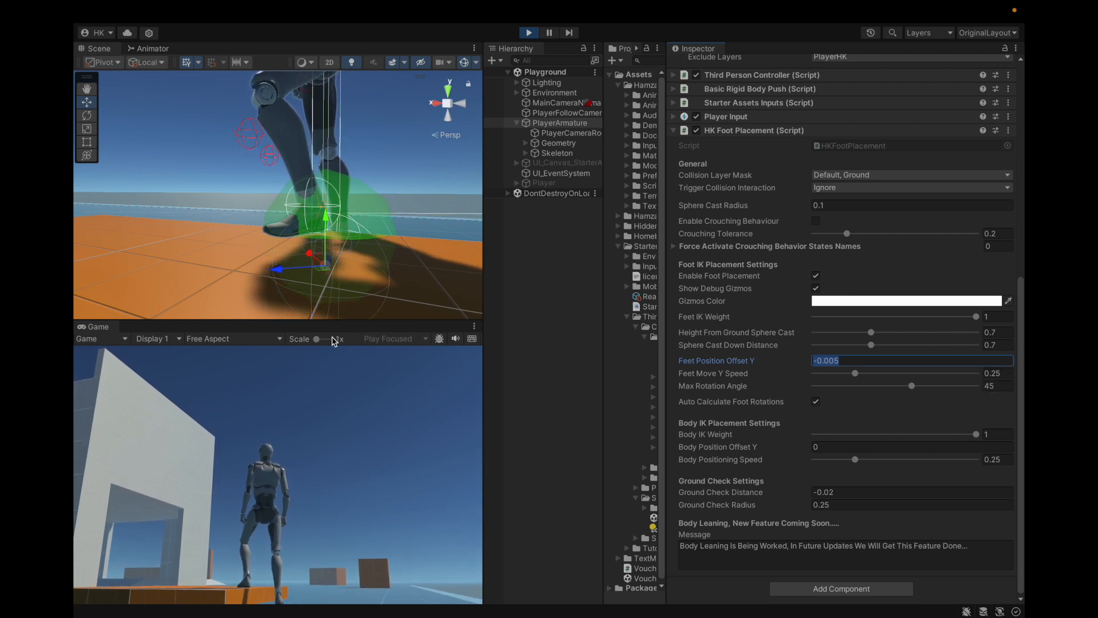
{"action": "left_click_drag", "start_coordinate": [855, 372], "coordinate": [885, 377]}
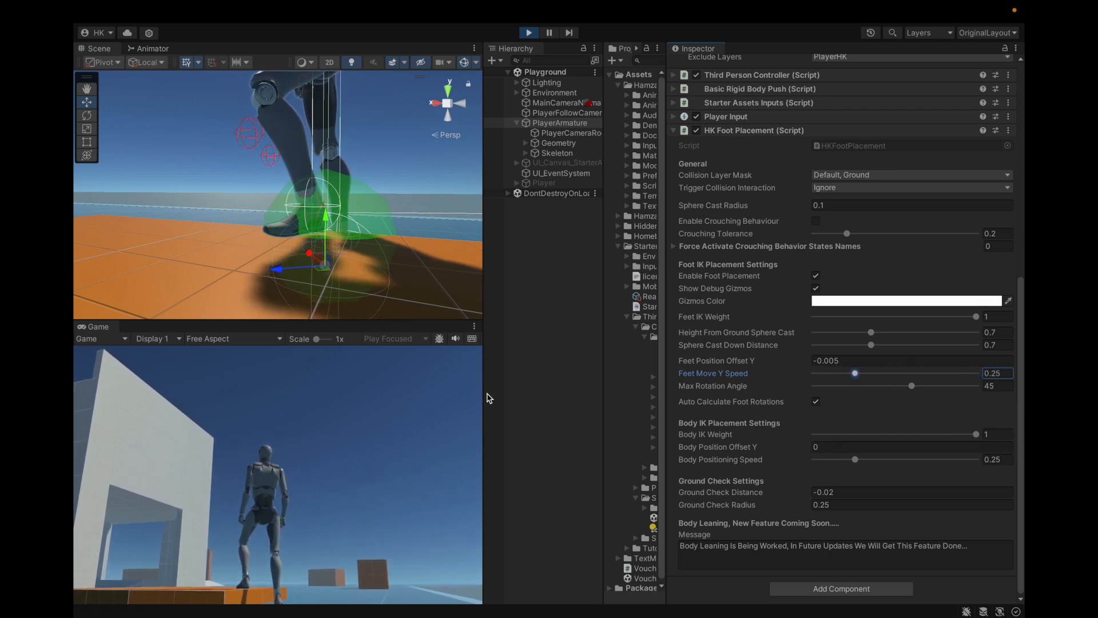
{"action": "left_click", "coordinate": [438, 403]}
{"action": "key", "text": "w"}
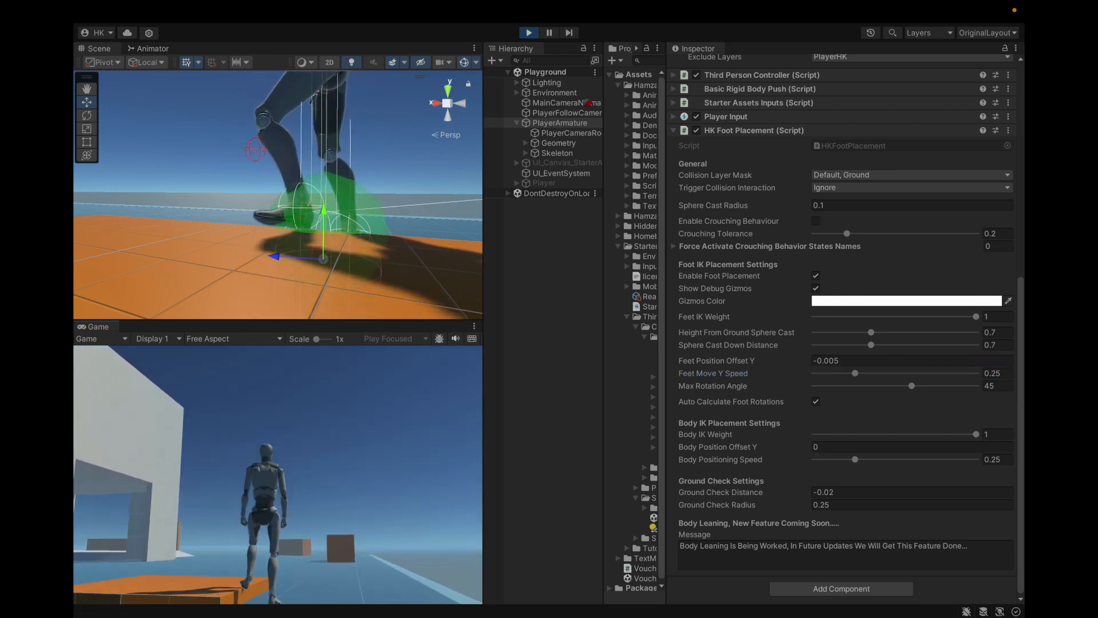
{"action": "key", "text": "w"}
{"action": "key", "text": "Escape"}
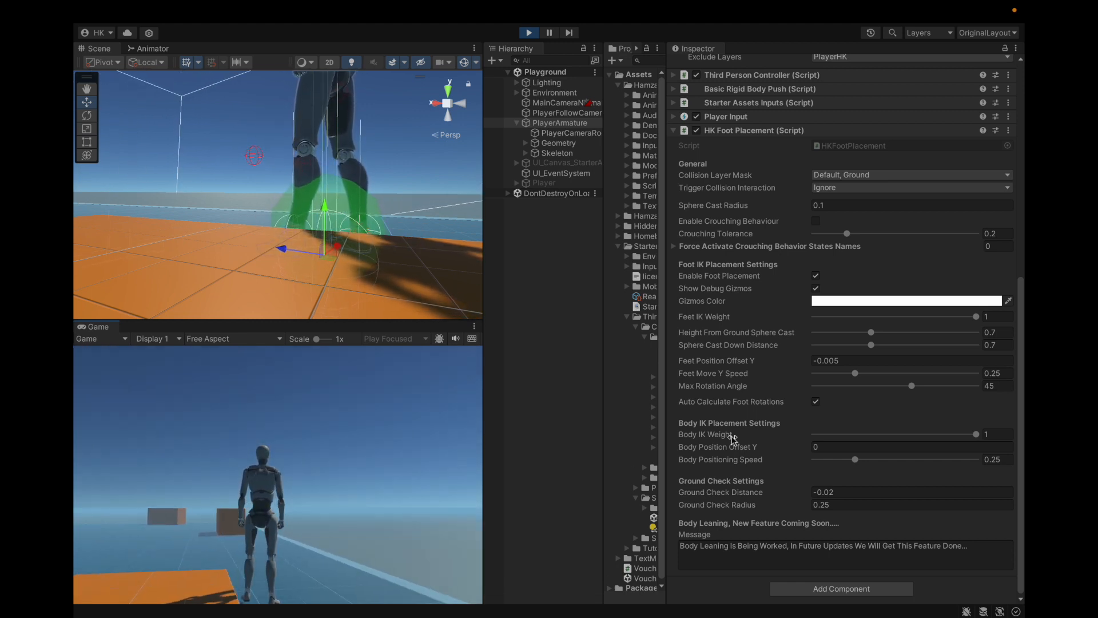
Step: Set Feet Move Y Speed to 1 and walk the character at the orange platform's edge to test it
{"action": "left_click_drag", "start_coordinate": [856, 374], "coordinate": [978, 373]}
{"action": "left_click", "coordinate": [437, 401]}
{"action": "key", "text": "w"}
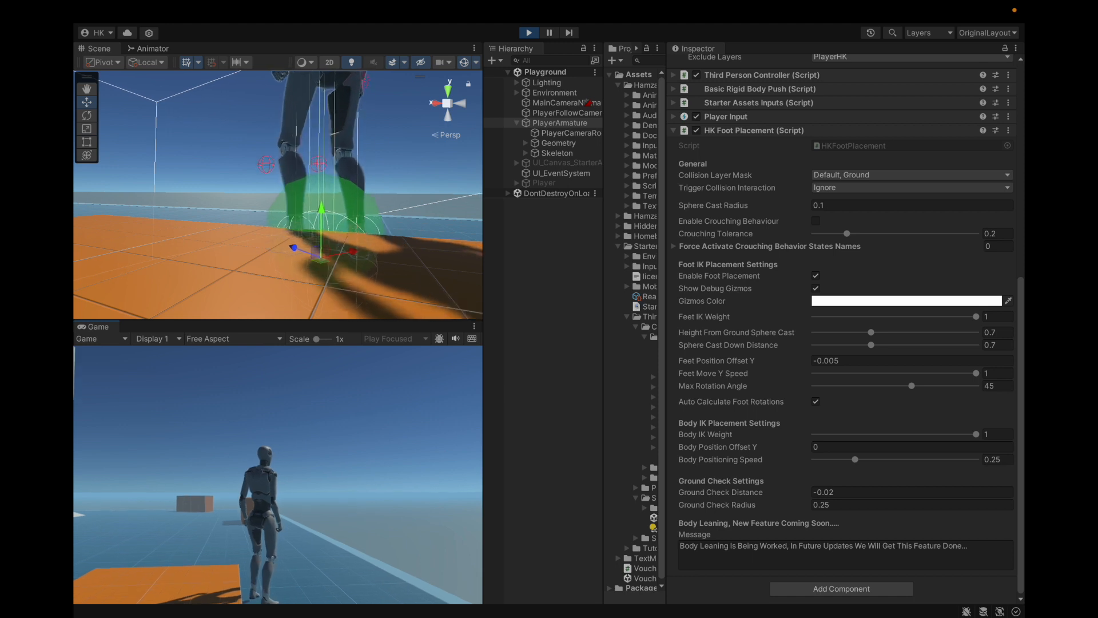
{"action": "key", "text": "w"}
{"action": "key", "text": "Escape"}
Step: Set Feet Move Y Speed to 0.1 and walk the character across and off the orange platform
{"action": "left_click", "coordinate": [989, 375]}
{"action": "type", "text": "0.1"}
{"action": "left_click", "coordinate": [278, 474]}
{"action": "key", "text": "a"}
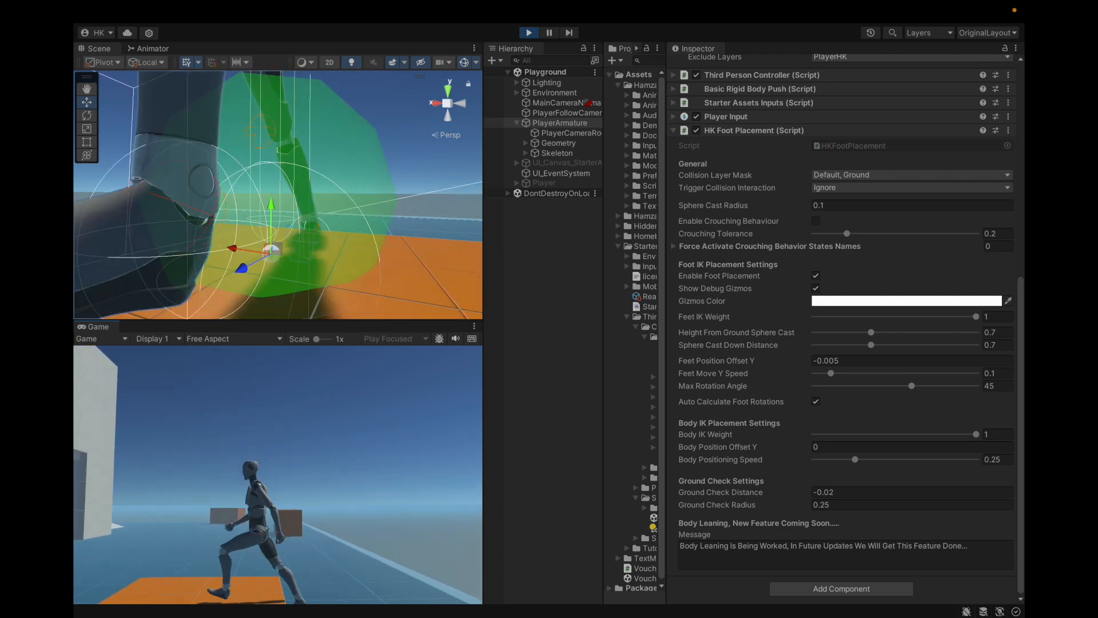
{"action": "key", "text": "d"}
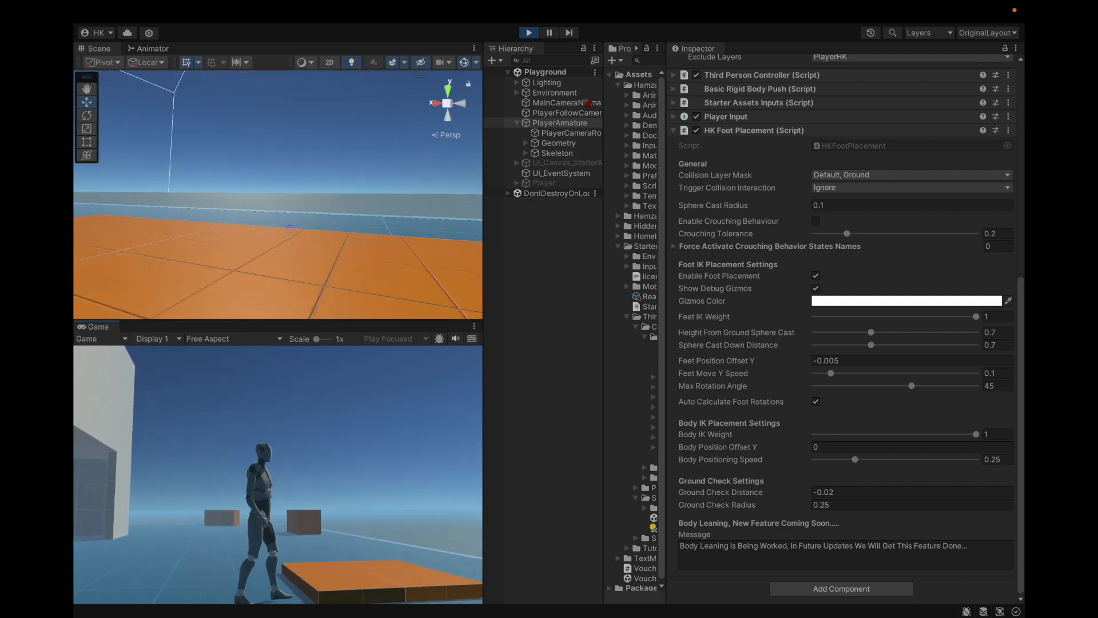
{"action": "key", "text": "Escape"}
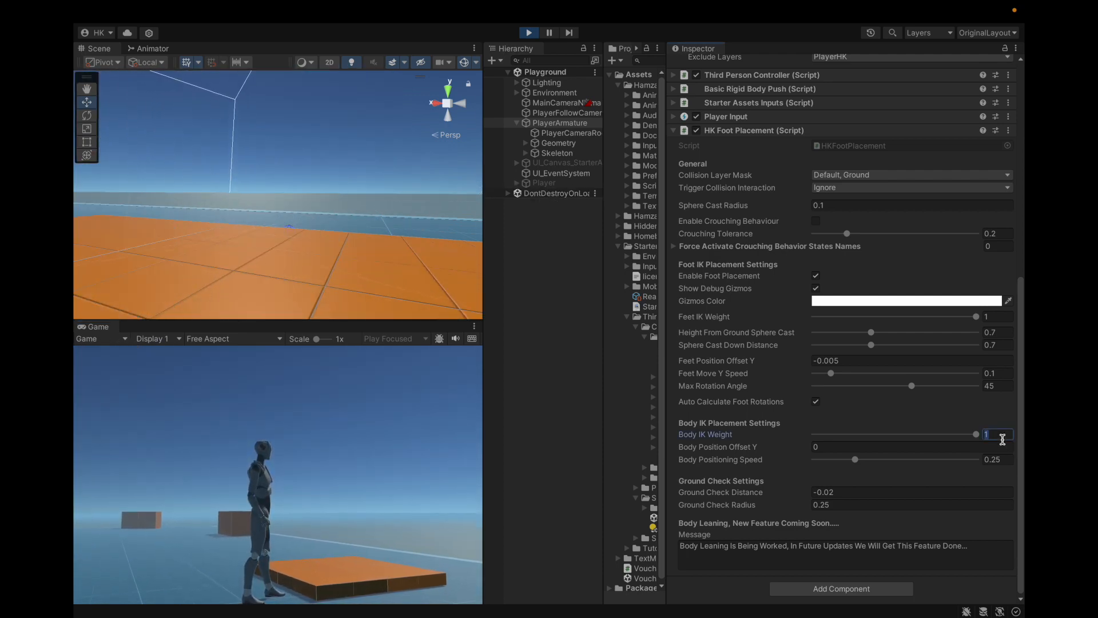
Step: Test walking onto the platform's edge with a Body IK Weight of 0.05, and restore the weight to 1
{"action": "key", "text": "d"}
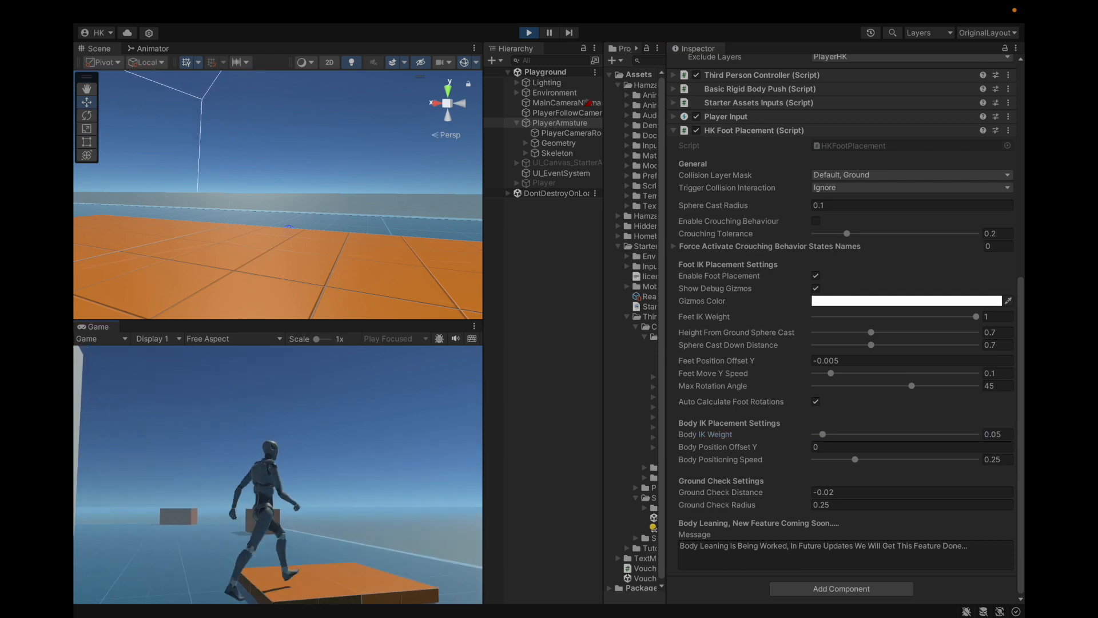
{"action": "key", "text": "w"}
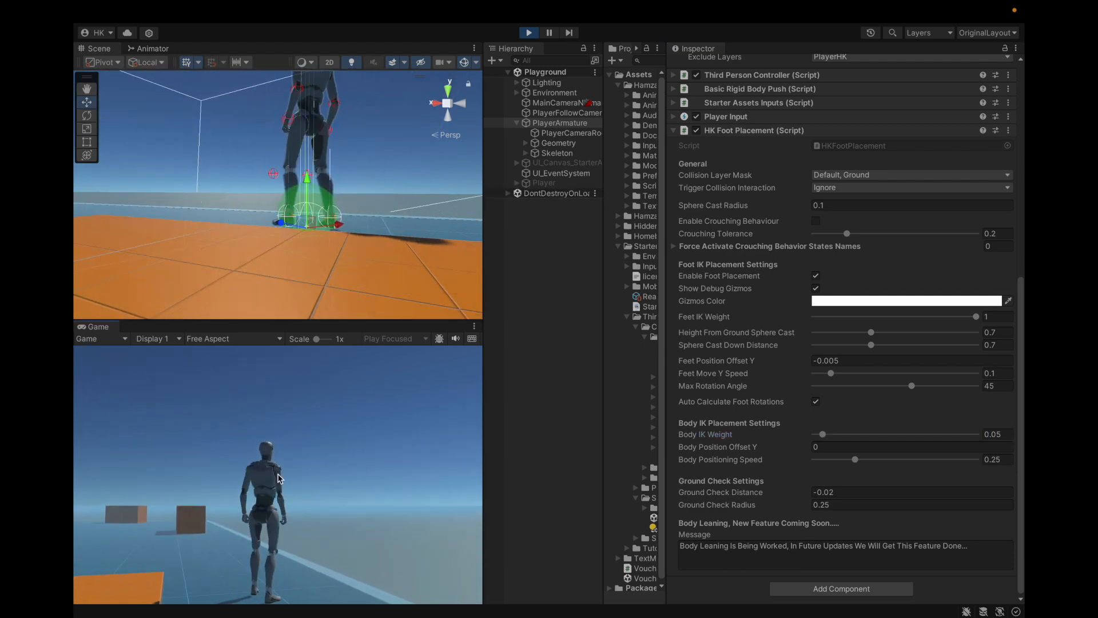
{"action": "key", "text": "Escape"}
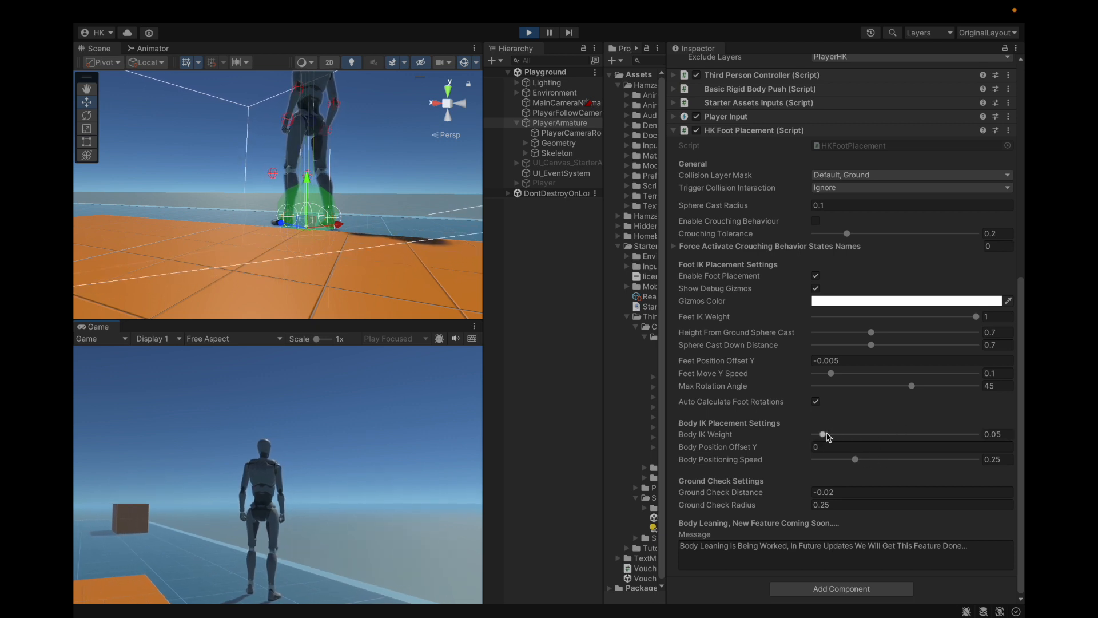
{"action": "left_click", "coordinate": [1002, 433]}
{"action": "type", "text": "1"}
Step: Set Feet Move Y Speed to 0.05 and walk the character back and forth on the orange platform
{"action": "left_click", "coordinate": [1007, 372]}
{"action": "type", "text": "0.05"}
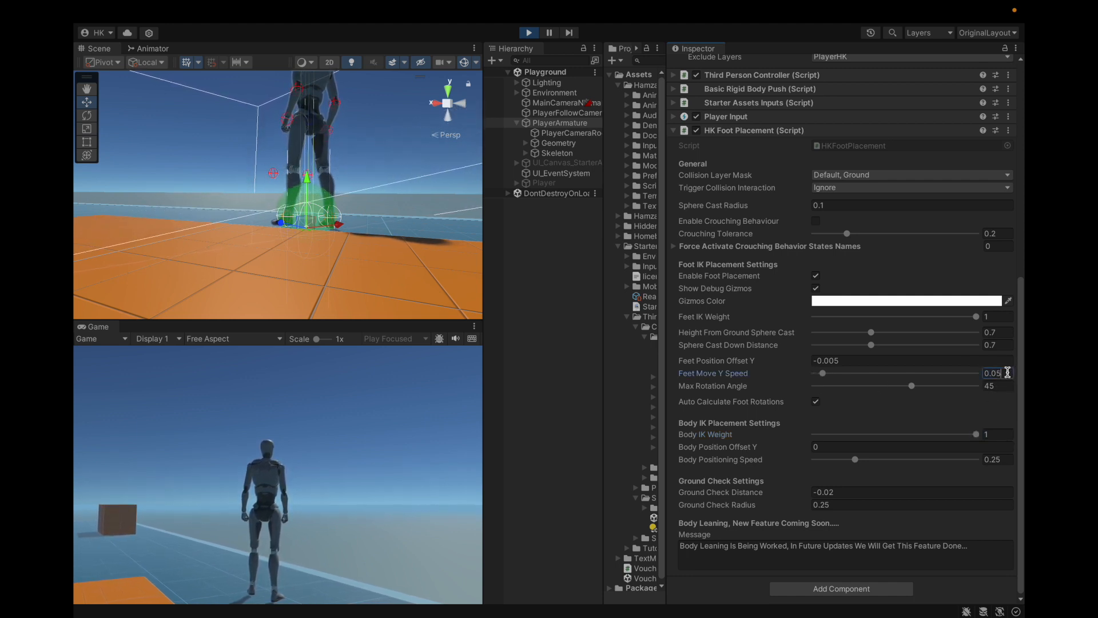
{"action": "type", "text": "a"}
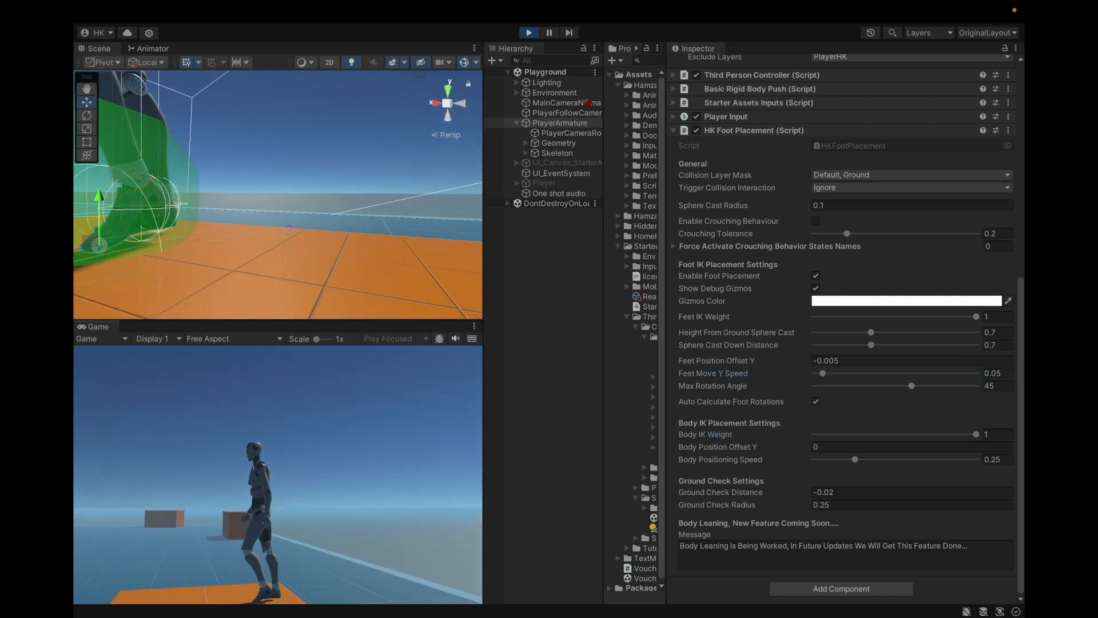
{"action": "type", "text": "d"}
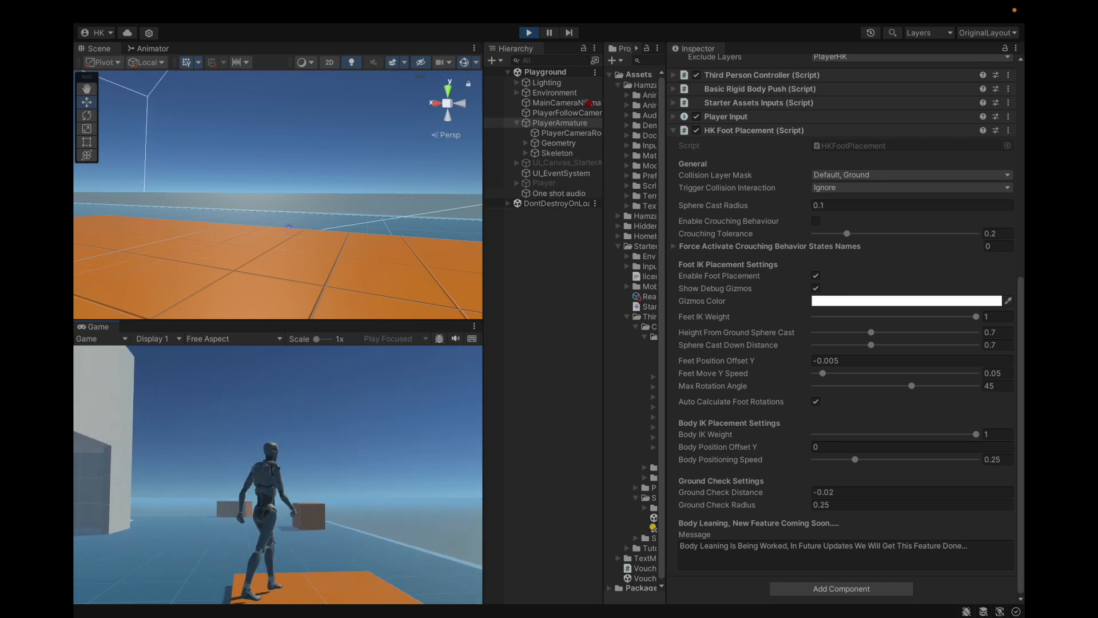
{"action": "key", "text": "Escape"}
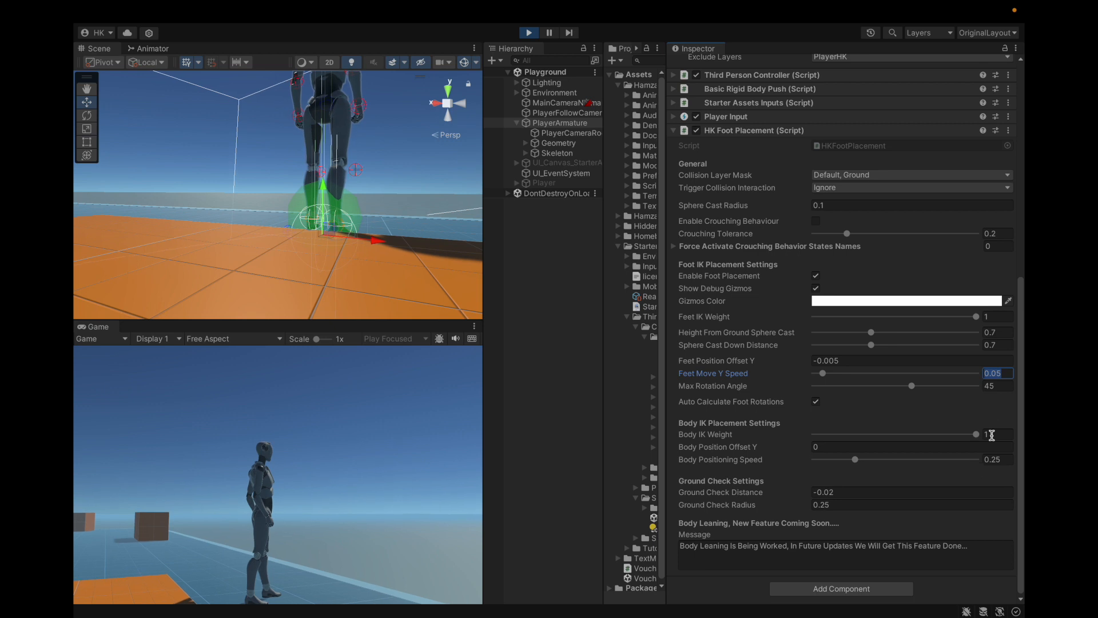
Step: Set Body Positioning Speed to 0.1 and test it by walking the character at the platform's edge
{"action": "left_click", "coordinate": [995, 459]}
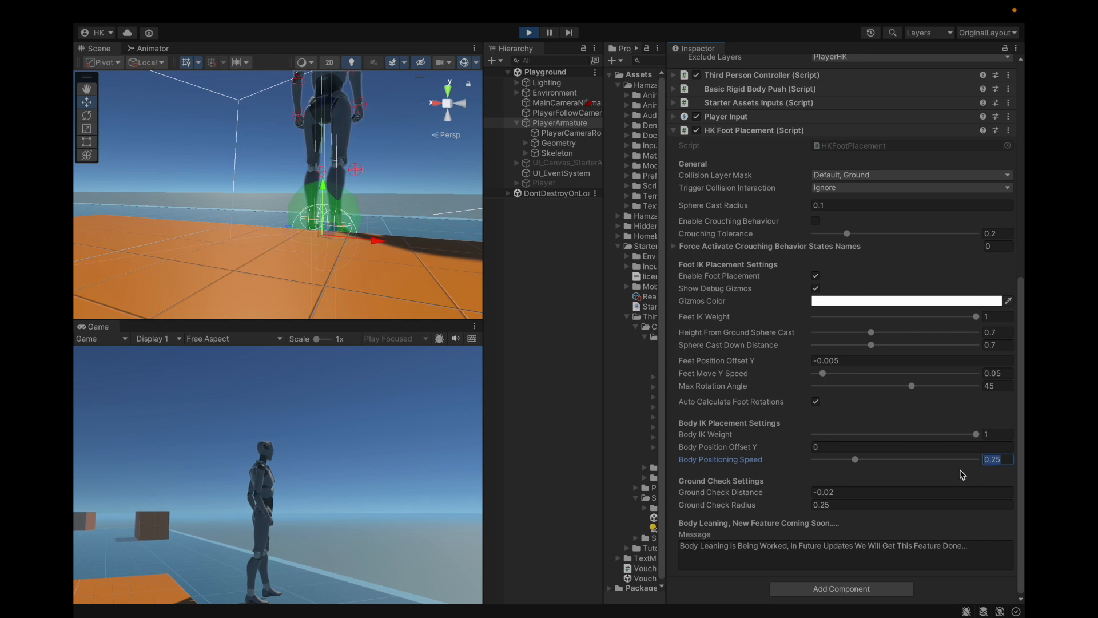
{"action": "left_click", "coordinate": [366, 476]}
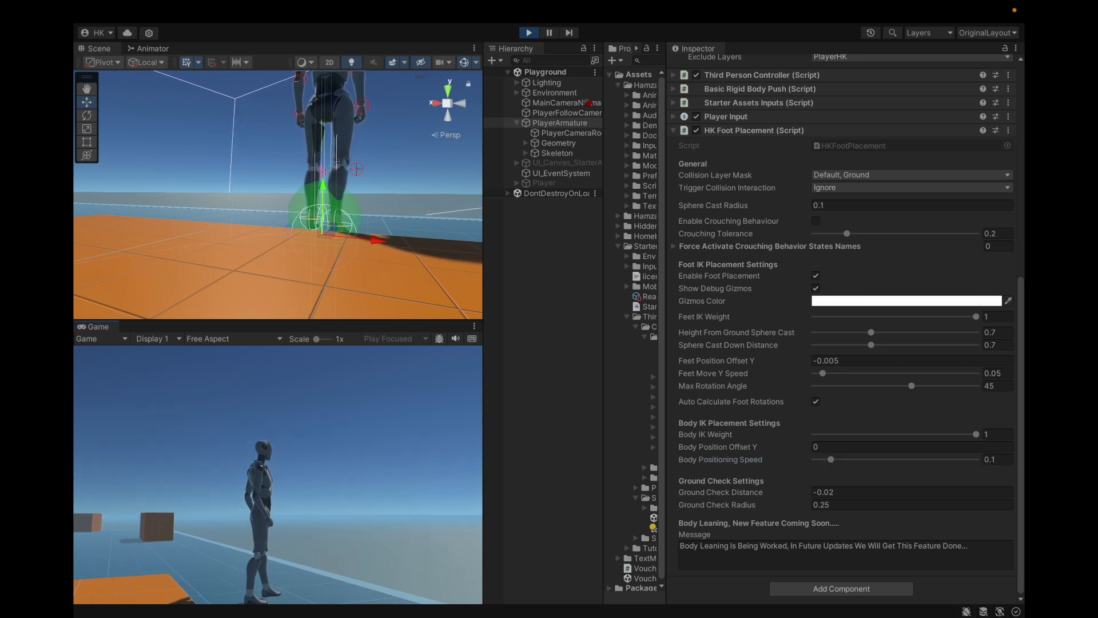
{"action": "key", "text": "a"}
{"action": "key", "text": "d"}
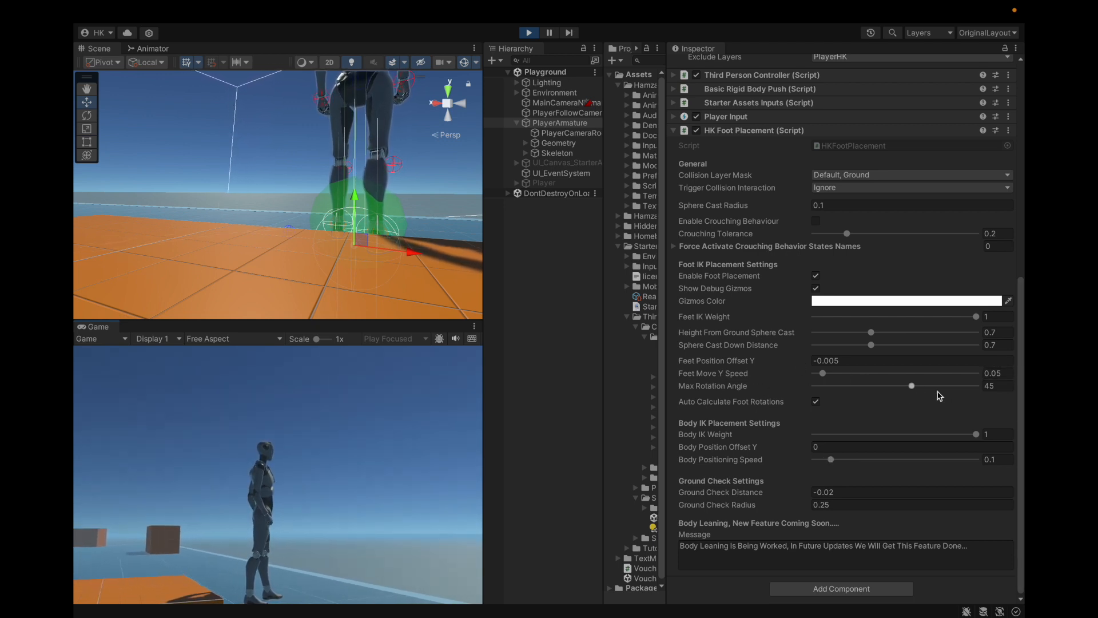
Step: Walk the character around the orange platform and stop at its edge to observe the slower feet and body positioning
{"action": "left_click", "coordinate": [420, 394]}
{"action": "key", "text": "a"}
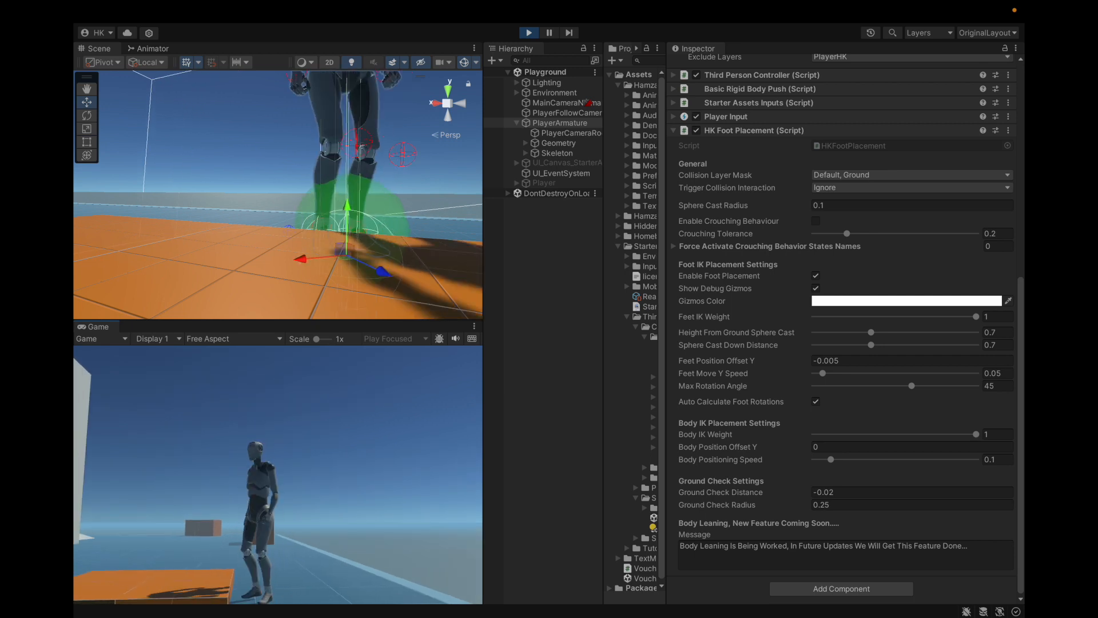
{"action": "key", "text": "a"}
{"action": "key", "text": "w"}
{"action": "key", "text": "d"}
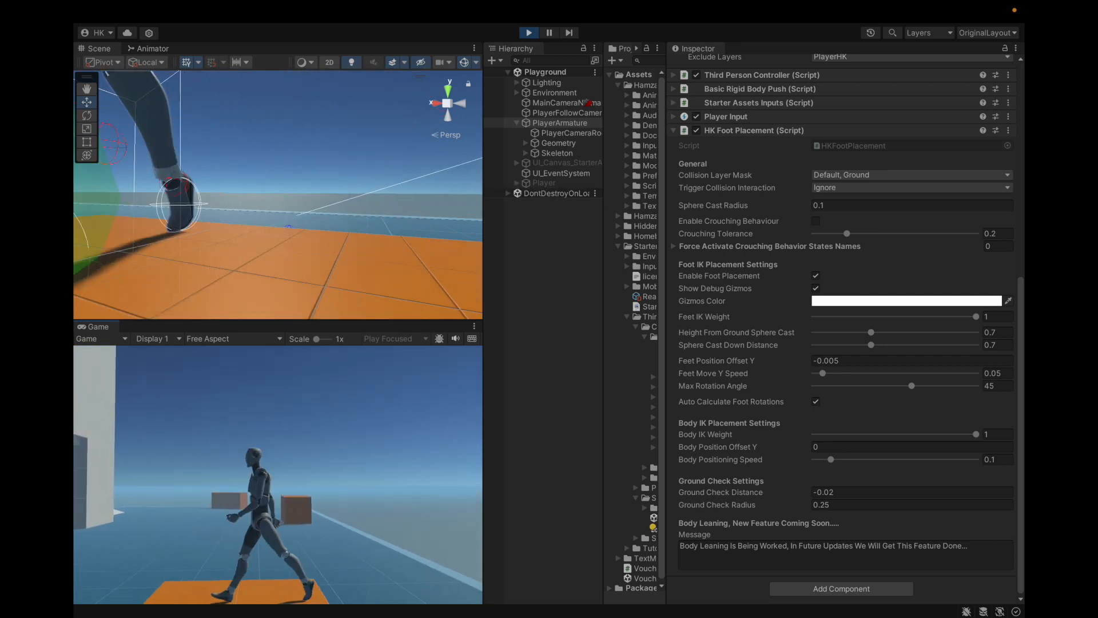
{"action": "key", "text": "a"}
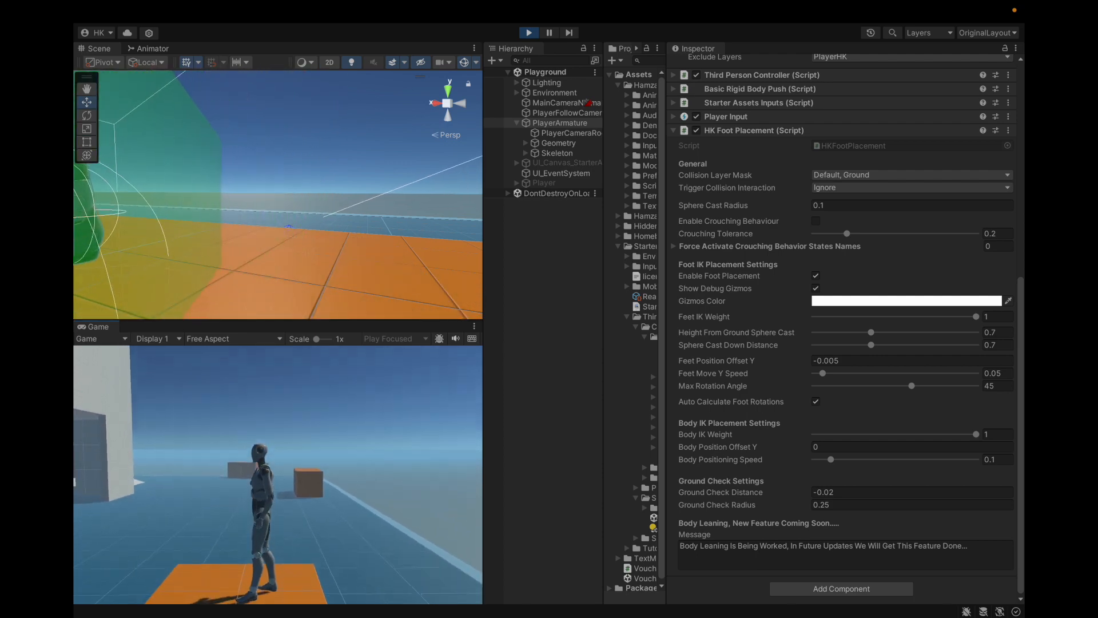
{"action": "key", "text": "d"}
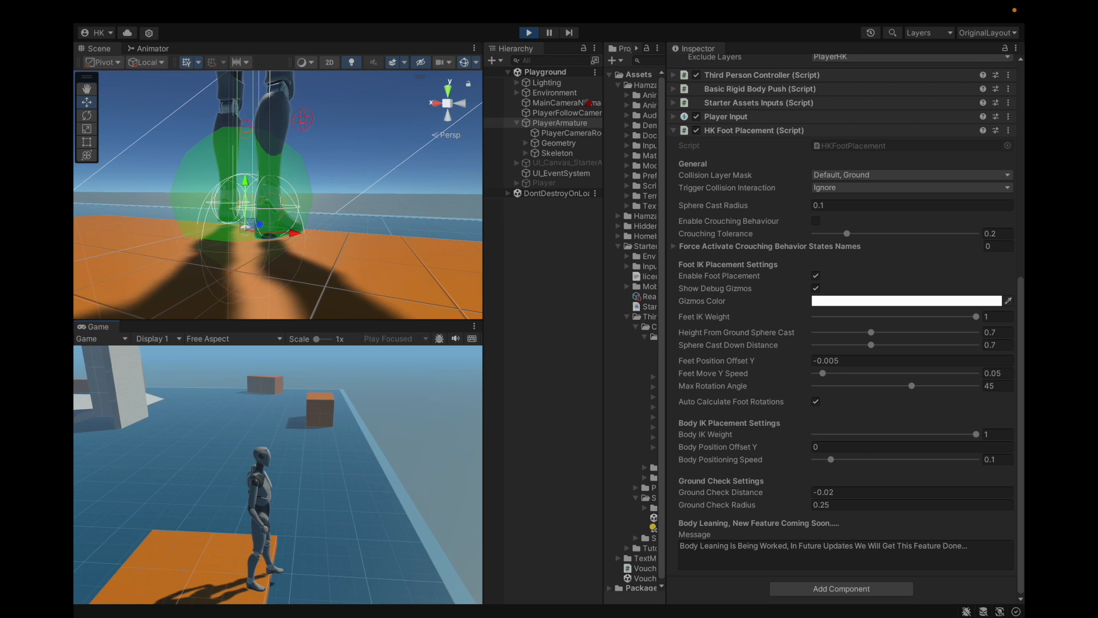
{"action": "key", "text": "d"}
{"action": "key", "text": "Escape"}
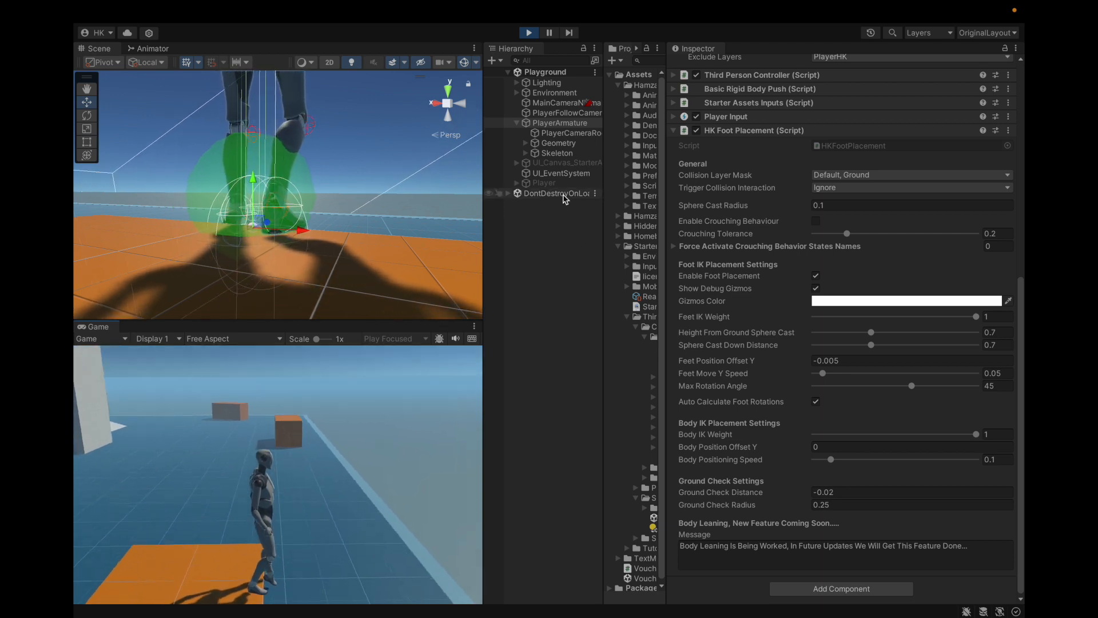
Step: Focus the Scene view on PlayerArmature and examine its feet at the platform's edge from the side
{"action": "double_click", "coordinate": [553, 123]}
{"action": "key", "text": "f"}
{"action": "left_click_drag", "start_coordinate": [252, 254], "coordinate": [87, 258], "text": "alt"}
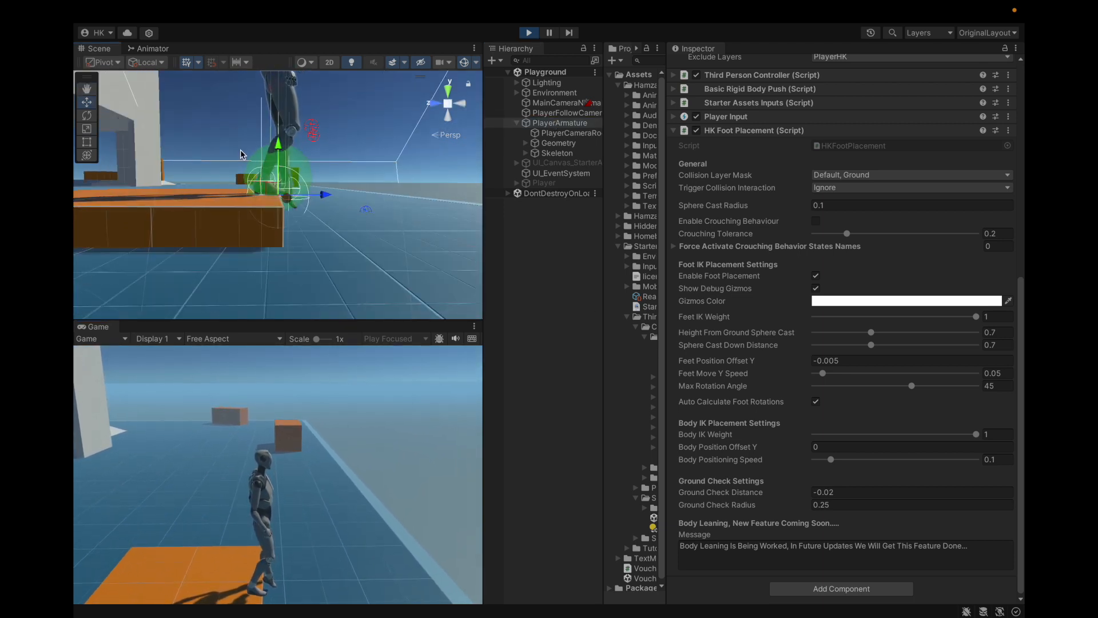
{"action": "left_click_drag", "start_coordinate": [301, 189], "coordinate": [284, 201], "text": "alt"}
{"action": "scroll", "coordinate": [285, 201], "scroll_direction": "up", "scroll_amount": 8}
{"action": "scroll", "coordinate": [284, 201], "scroll_direction": "down", "scroll_amount": 7}
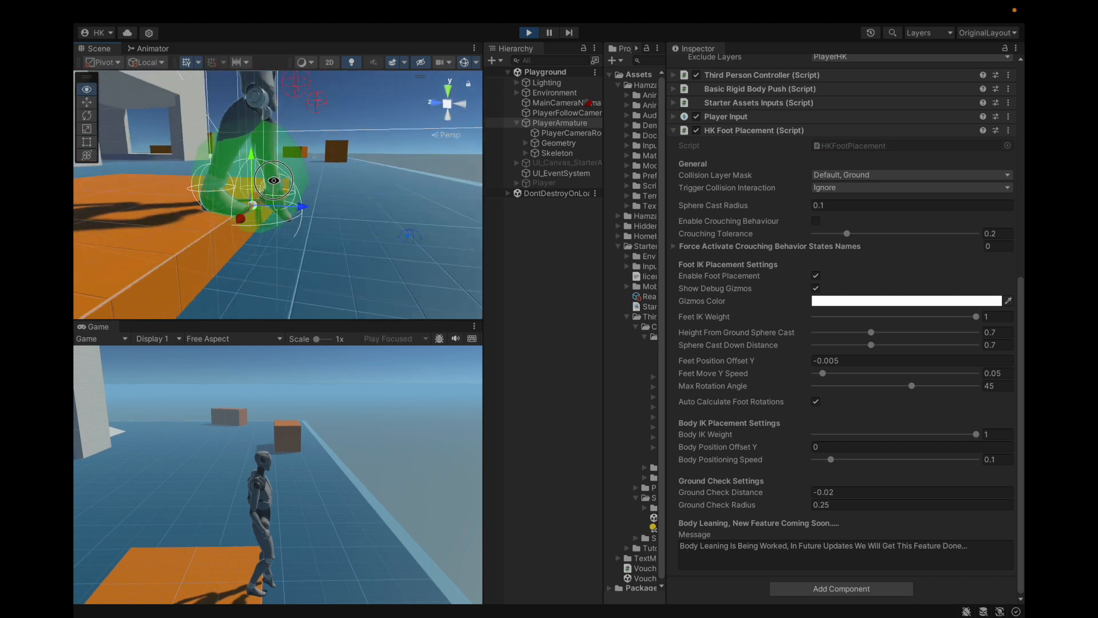
Step: Try different Max Rotation Angle values for the feet and restore the angle to 45
{"action": "mouse_move", "coordinate": [911, 386]}
{"action": "left_mouse_down"}
{"action": "mouse_move", "coordinate": [966, 381]}
{"action": "mouse_move", "coordinate": [922, 392]}
{"action": "left_mouse_up"}
{"action": "left_click_drag", "start_coordinate": [985, 392], "coordinate": [933, 387]}
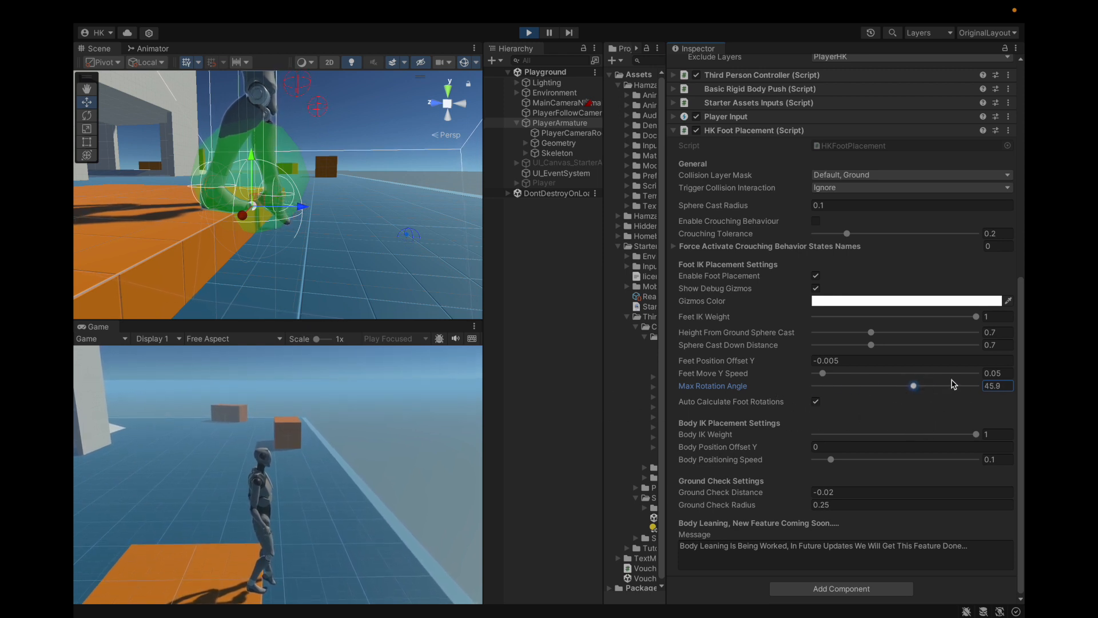
{"action": "type", "text": "45"}
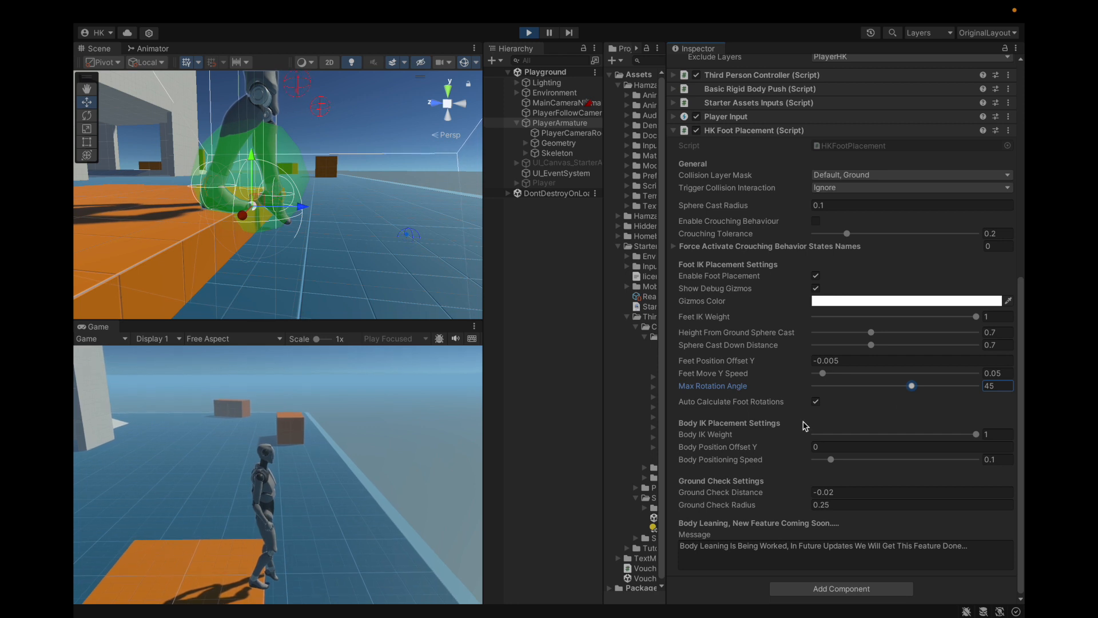
{"action": "key", "text": "Tab"}
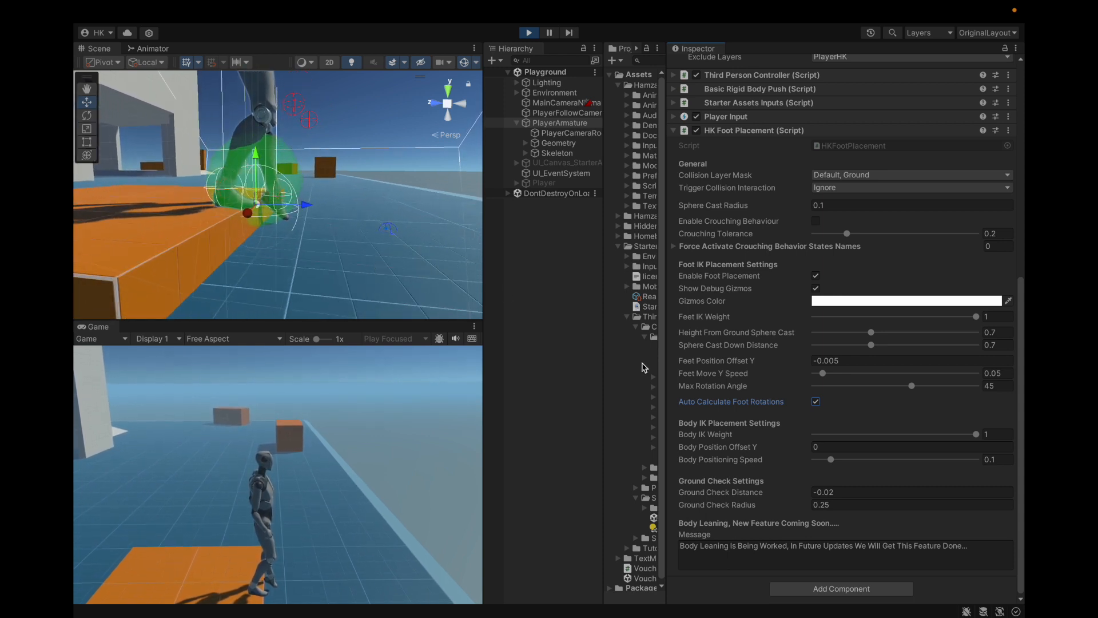
Step: Disable Auto Calculate Foot Rotations and examine the character's feet at the platform's edge in the Scene view
{"action": "left_click", "coordinate": [816, 402]}
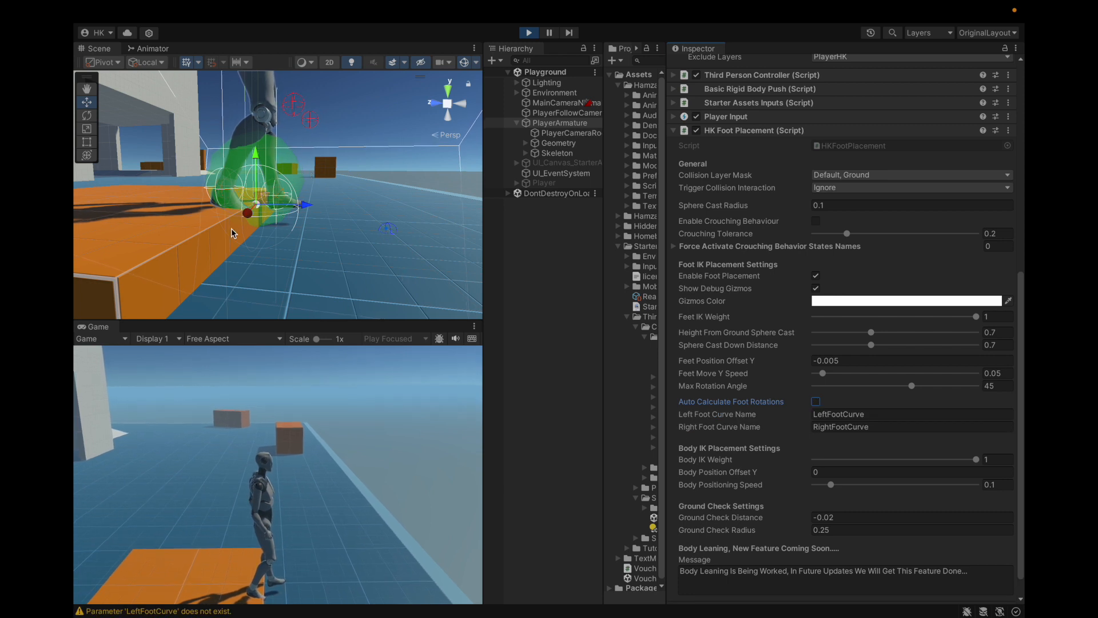
{"action": "scroll", "coordinate": [335, 226], "scroll_direction": "down", "scroll_amount": 4}
{"action": "scroll", "coordinate": [350, 273], "scroll_direction": "up", "scroll_amount": 4}
{"action": "scroll", "coordinate": [360, 267], "scroll_direction": "down", "scroll_amount": 4}
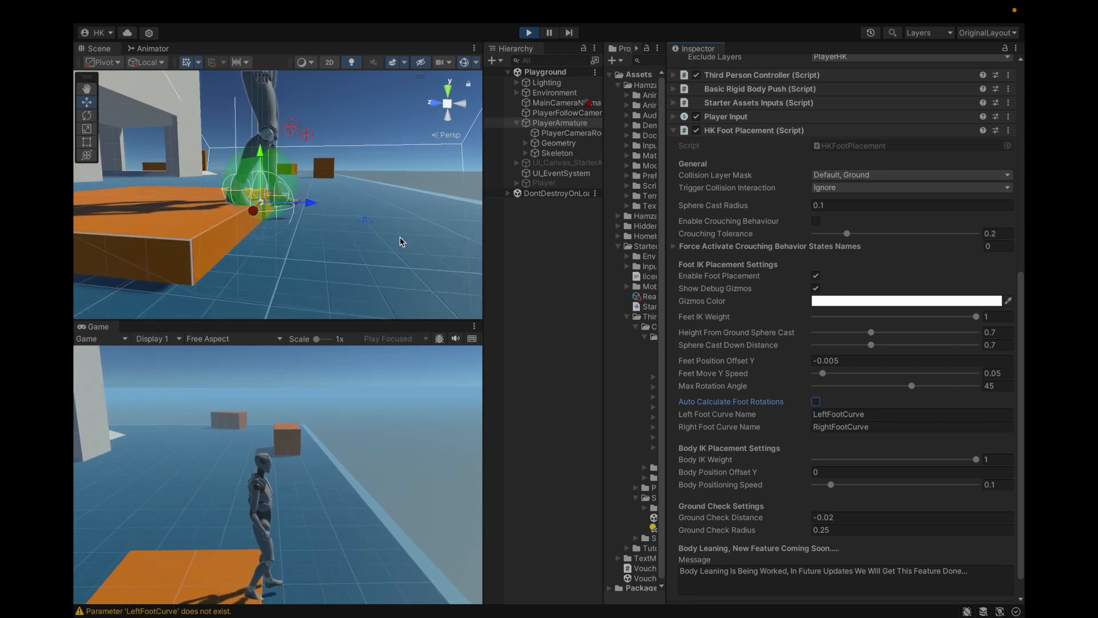
Step: Inspect the Left and Right Foot Curve Name fields and re-enable Auto Calculate Foot Rotations
{"action": "left_click", "coordinate": [890, 414]}
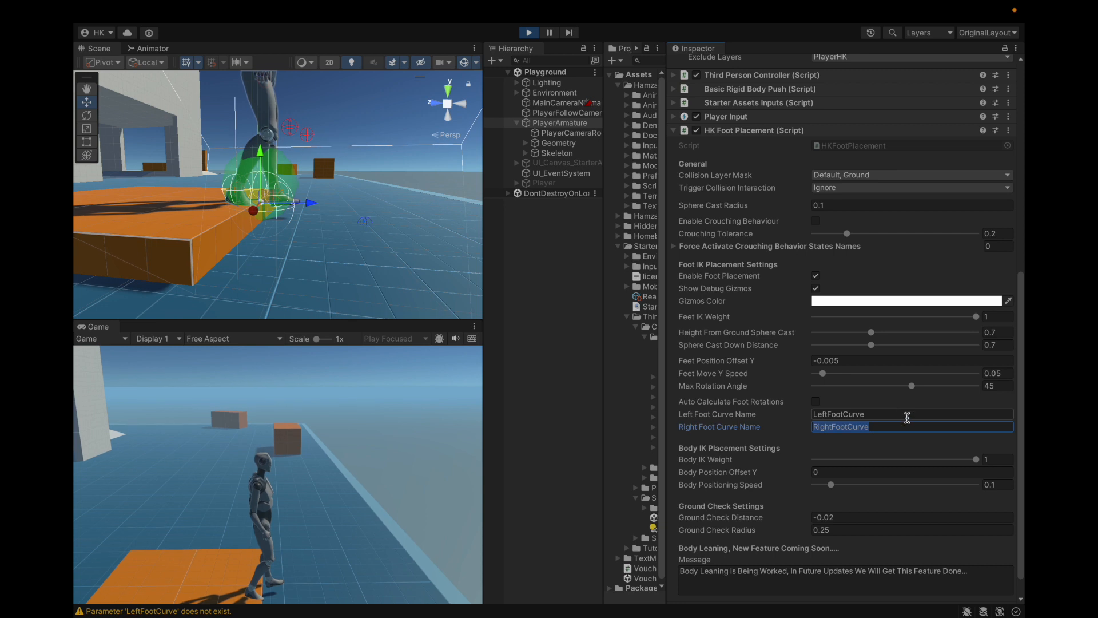
{"action": "left_click", "coordinate": [770, 413]}
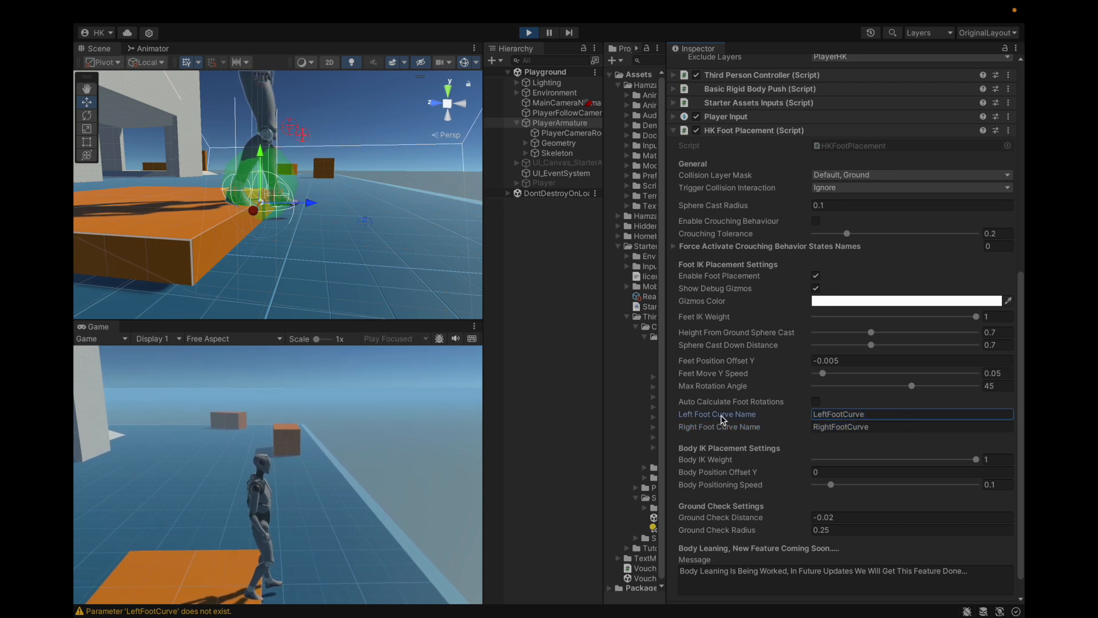
{"action": "key", "text": "Tab"}
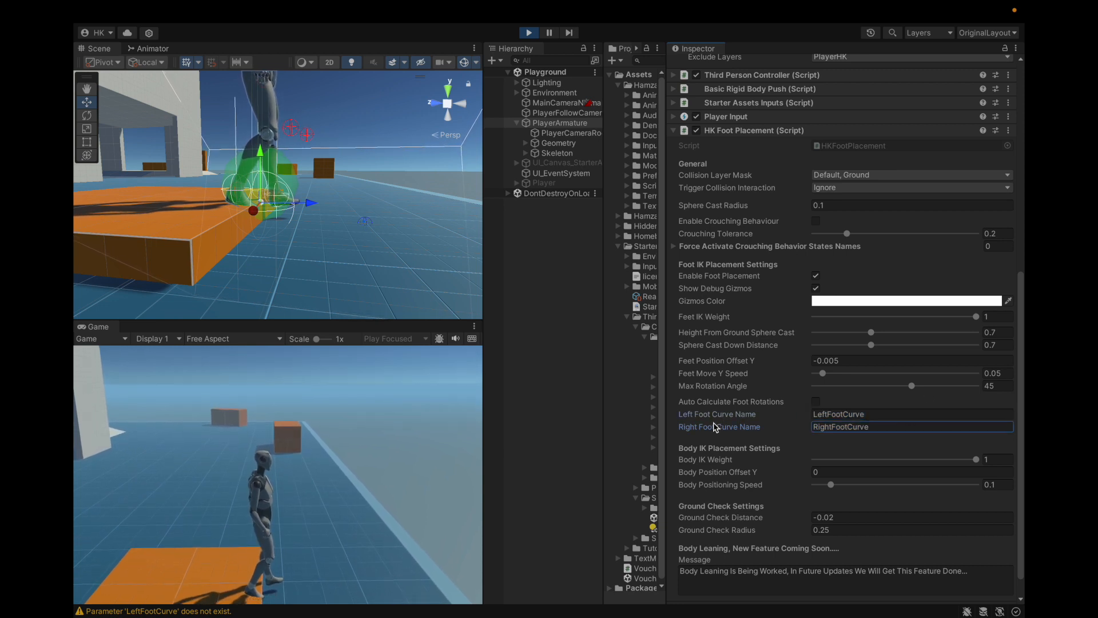
{"action": "left_click", "coordinate": [816, 402]}
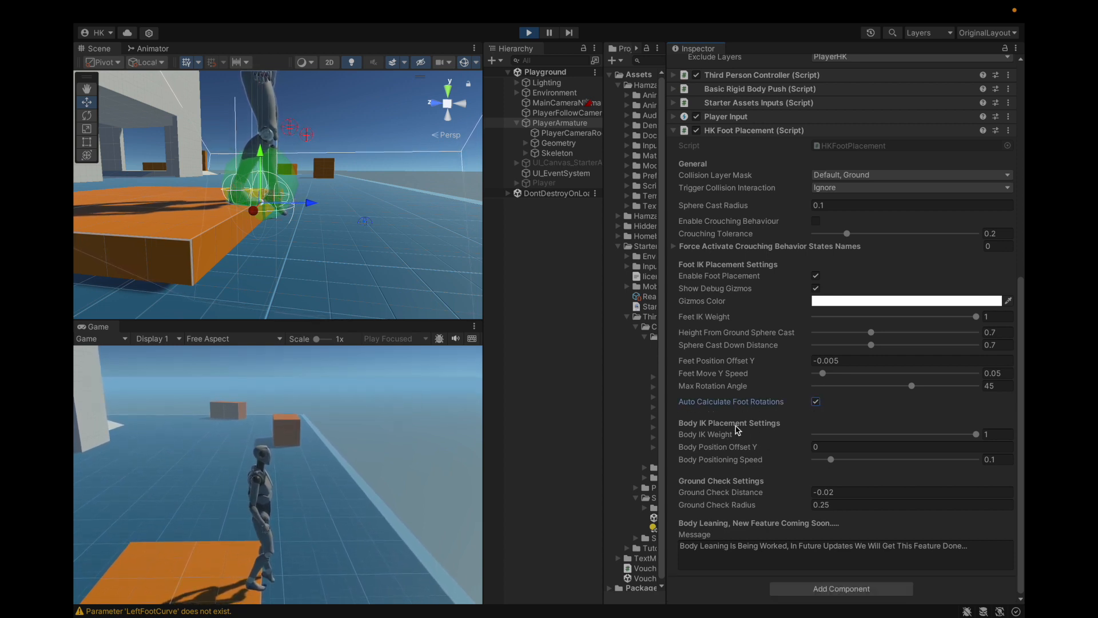
{"action": "mouse_move", "coordinate": [709, 4]}
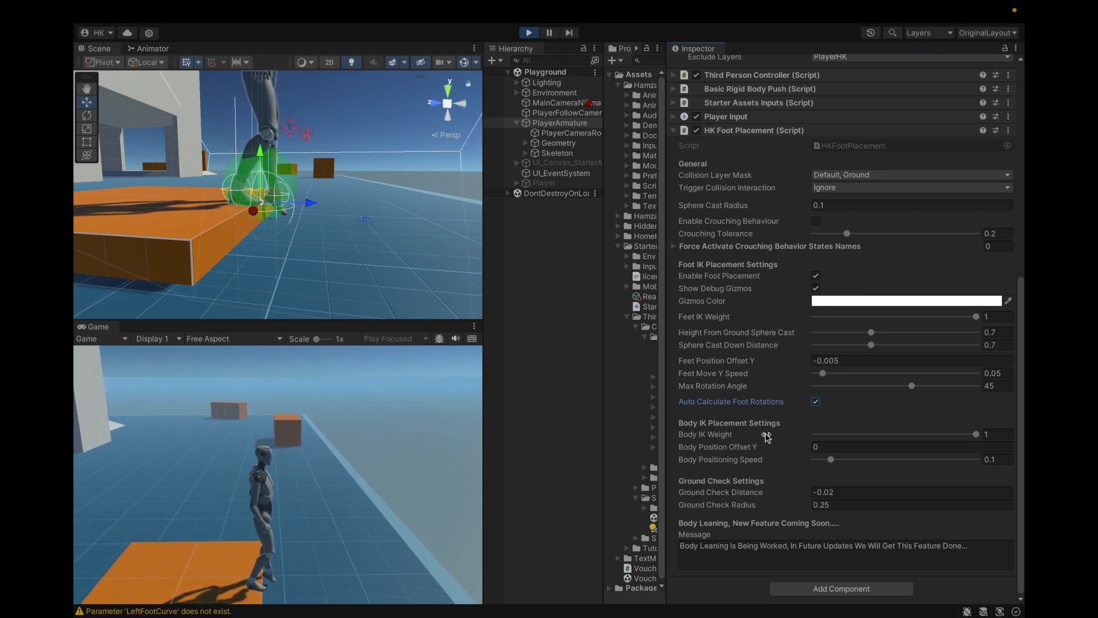
Step: Try a Body IK Weight of 0 and a negative Body Position Offset Y, restoring them to 1 and 0
{"action": "left_click", "coordinate": [703, 433]}
{"action": "left_click_drag", "start_coordinate": [971, 438], "coordinate": [812, 455]}
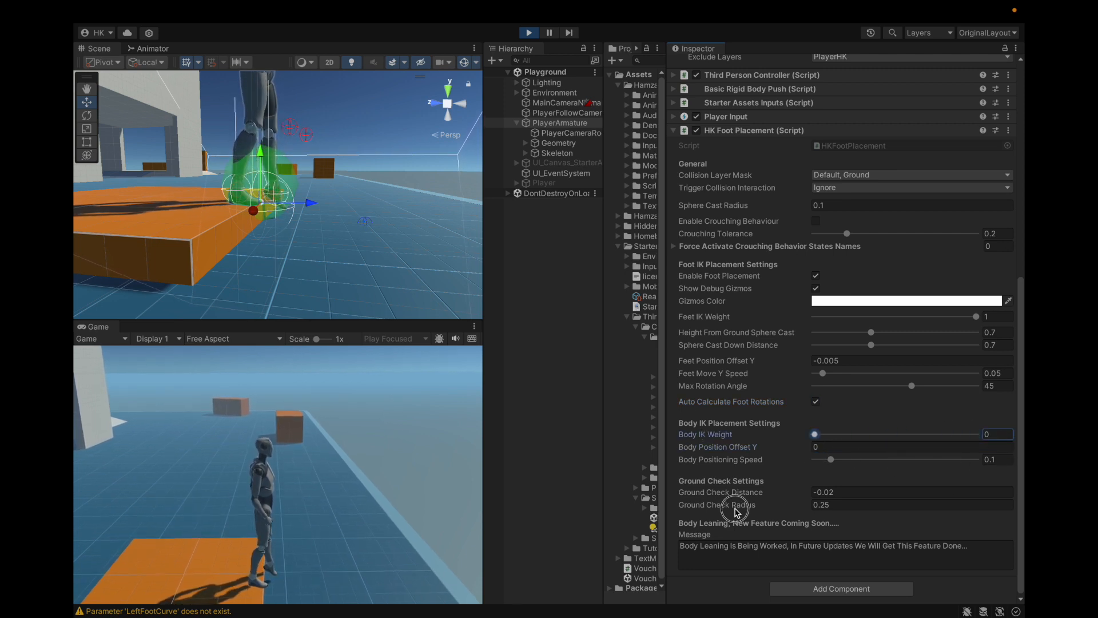
{"action": "left_click_drag", "start_coordinate": [738, 511], "coordinate": [1009, 523]}
{"action": "mouse_move", "coordinate": [801, 447]}
{"action": "left_mouse_down"}
{"action": "mouse_move", "coordinate": [791, 450]}
{"action": "mouse_move", "coordinate": [803, 449]}
{"action": "left_mouse_up"}
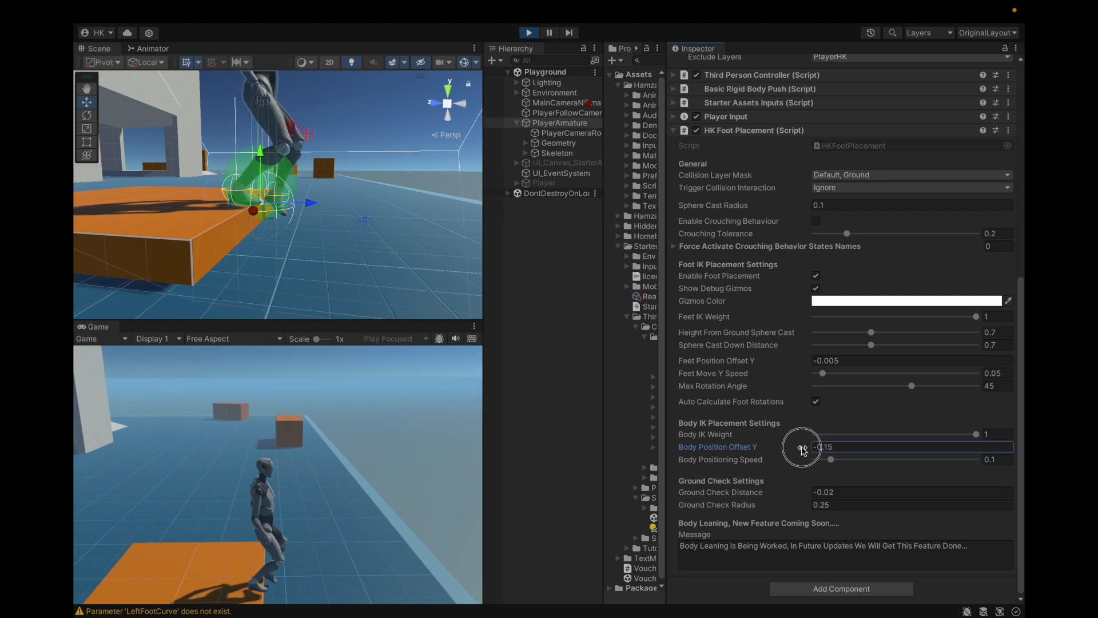
{"action": "key", "text": "super+z"}
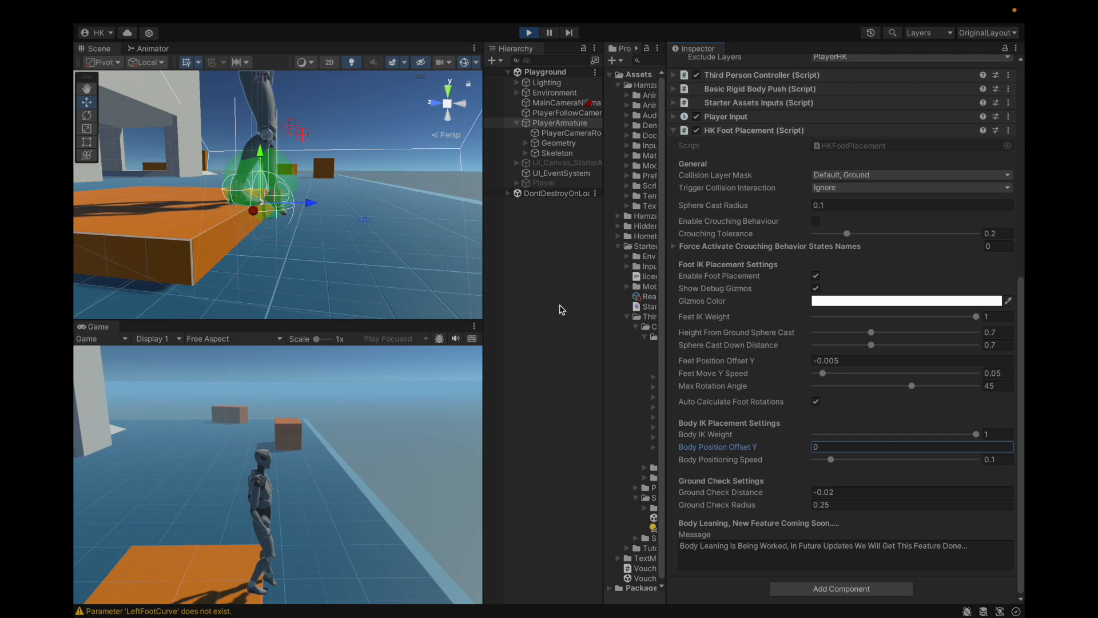
Step: Set the Body Positioning Speed to 1 and walk the character around the platform's edge to test it
{"action": "scroll", "coordinate": [335, 225], "scroll_direction": "down", "scroll_amount": 5}
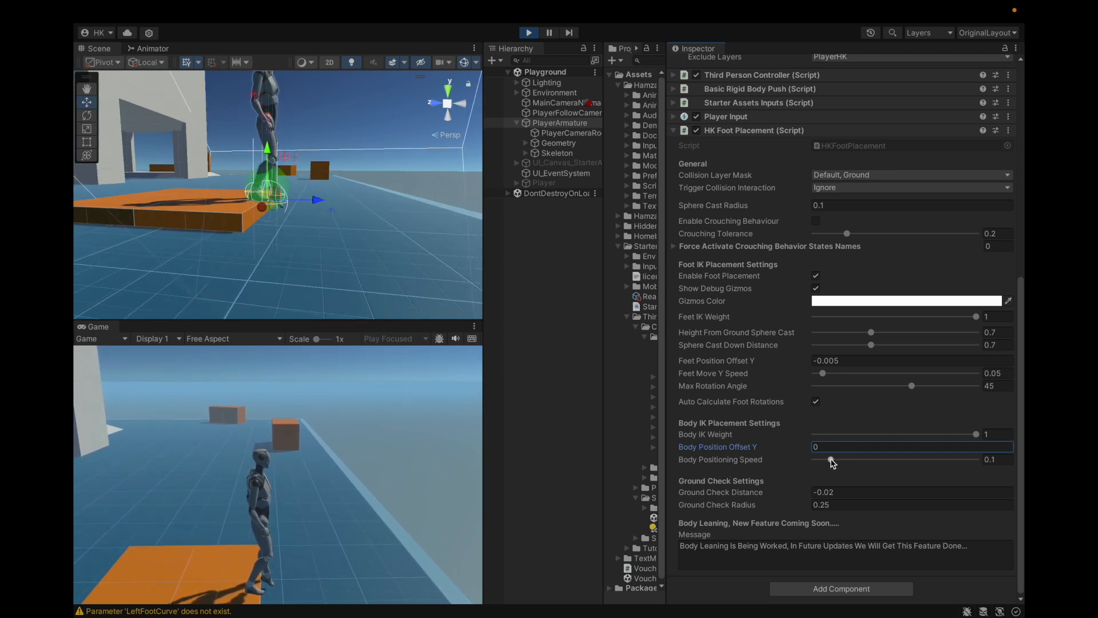
{"action": "left_click_drag", "start_coordinate": [831, 460], "coordinate": [978, 449]}
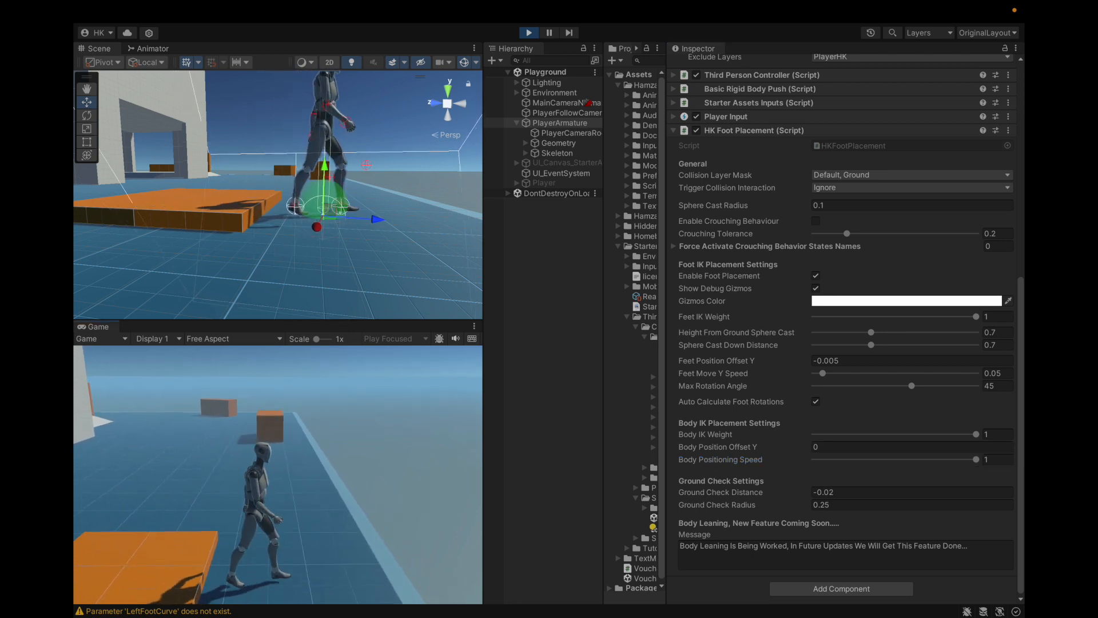
{"action": "key", "text": "a"}
{"action": "key", "text": "d"}
{"action": "key", "text": "a"}
{"action": "key", "text": "d"}
{"action": "key", "text": "s"}
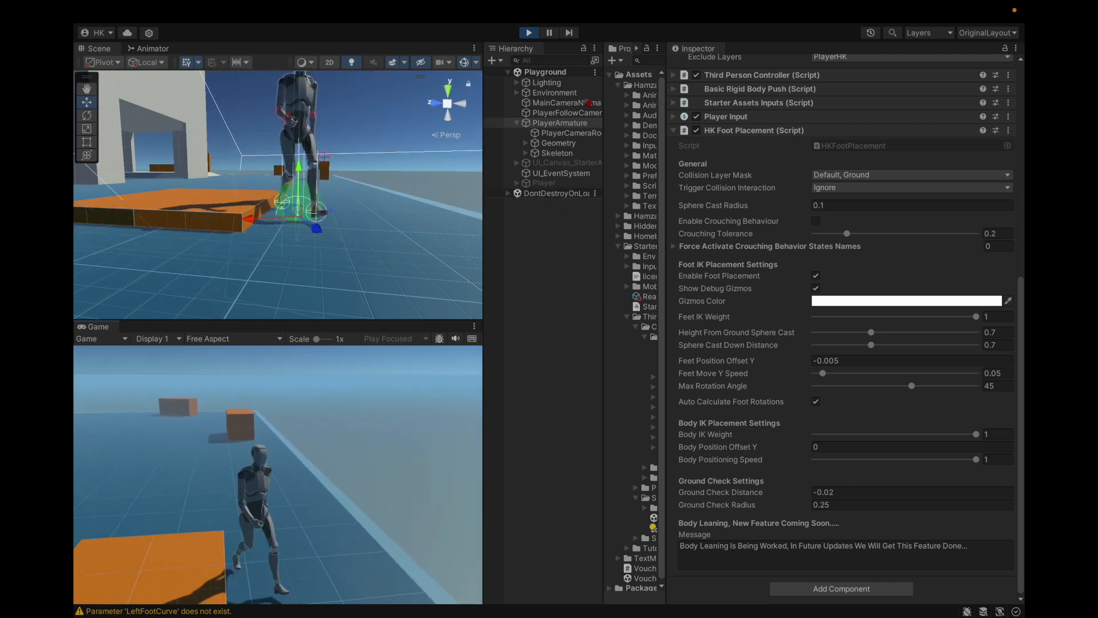
{"action": "key", "text": "Escape"}
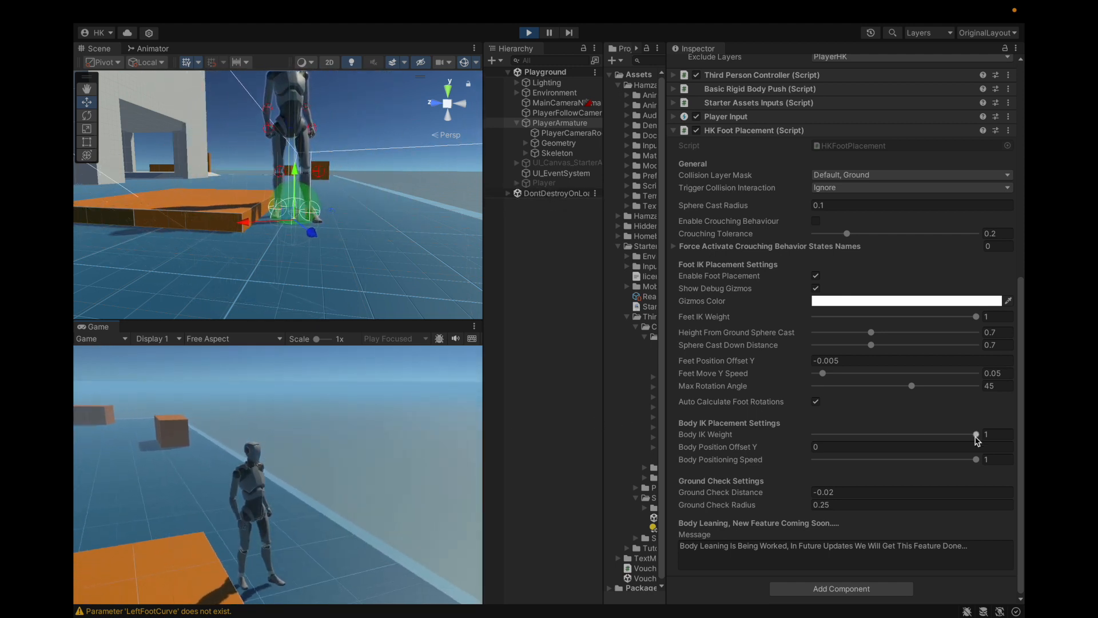
Step: Restore the Body Positioning Speed to 0.1 and walk the character across the platform and back to the ground
{"action": "left_click_drag", "start_coordinate": [976, 460], "coordinate": [838, 459]}
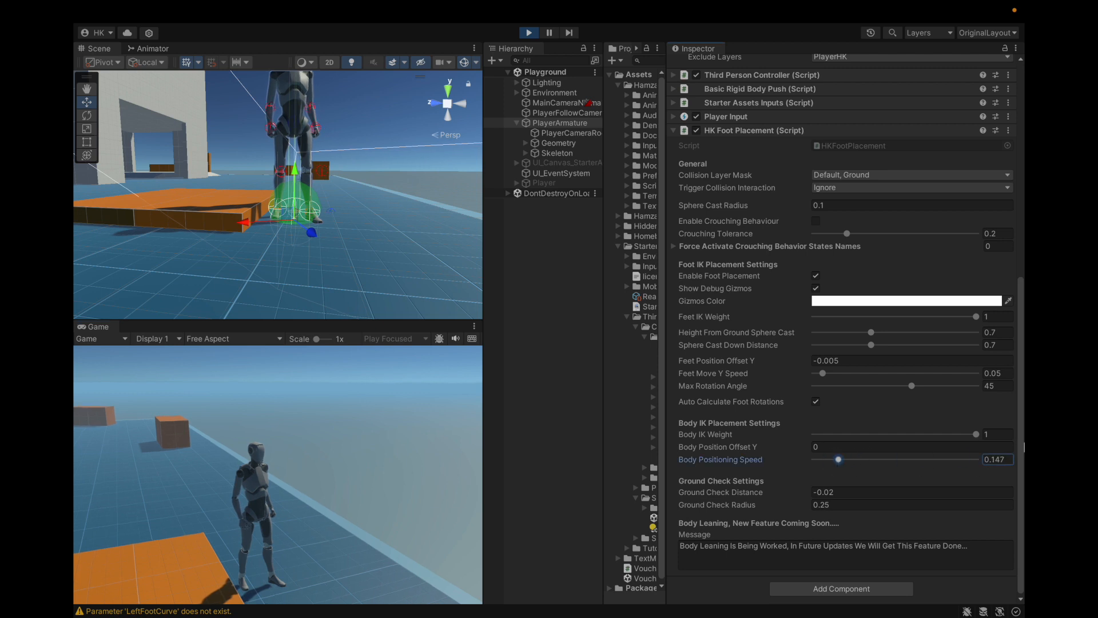
{"action": "left_click", "coordinate": [372, 469]}
{"action": "key", "text": "a"}
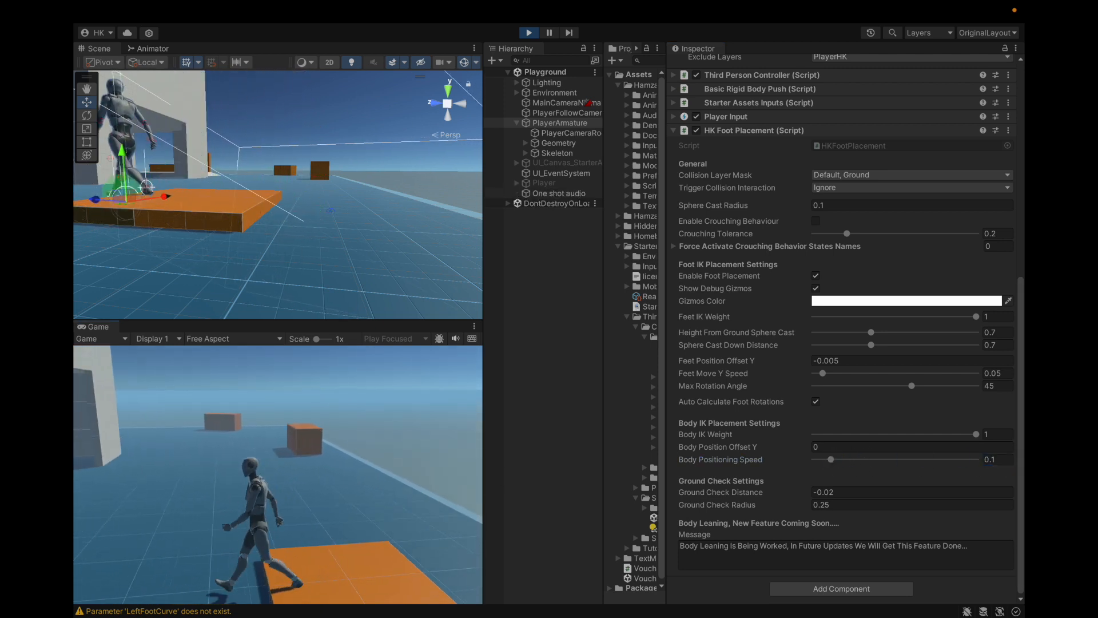
{"action": "key", "text": "d"}
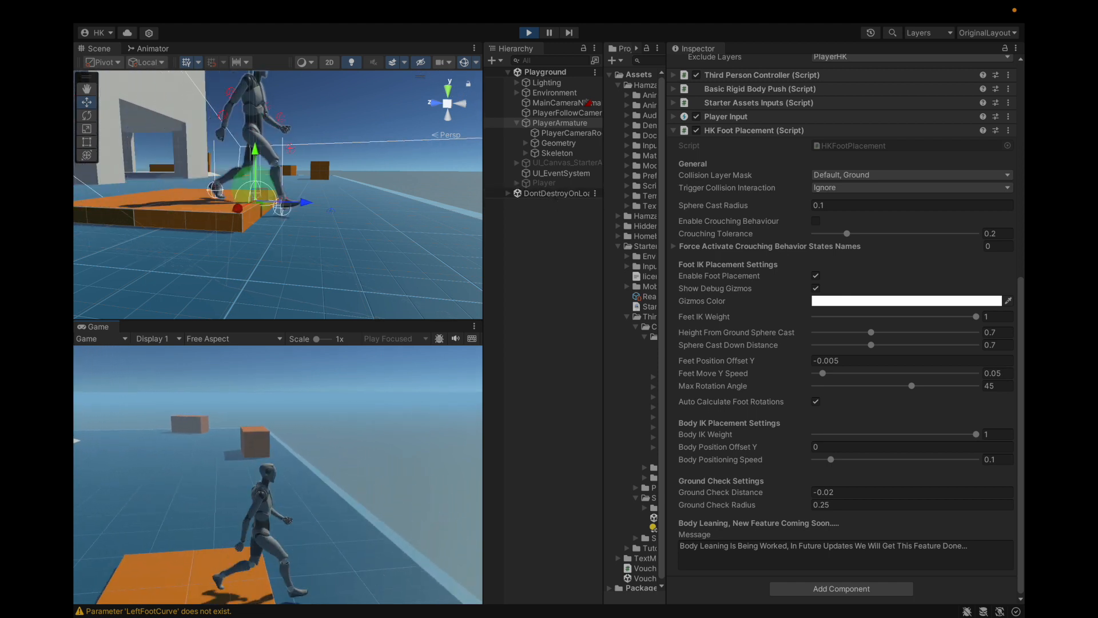
{"action": "key", "text": "Escape"}
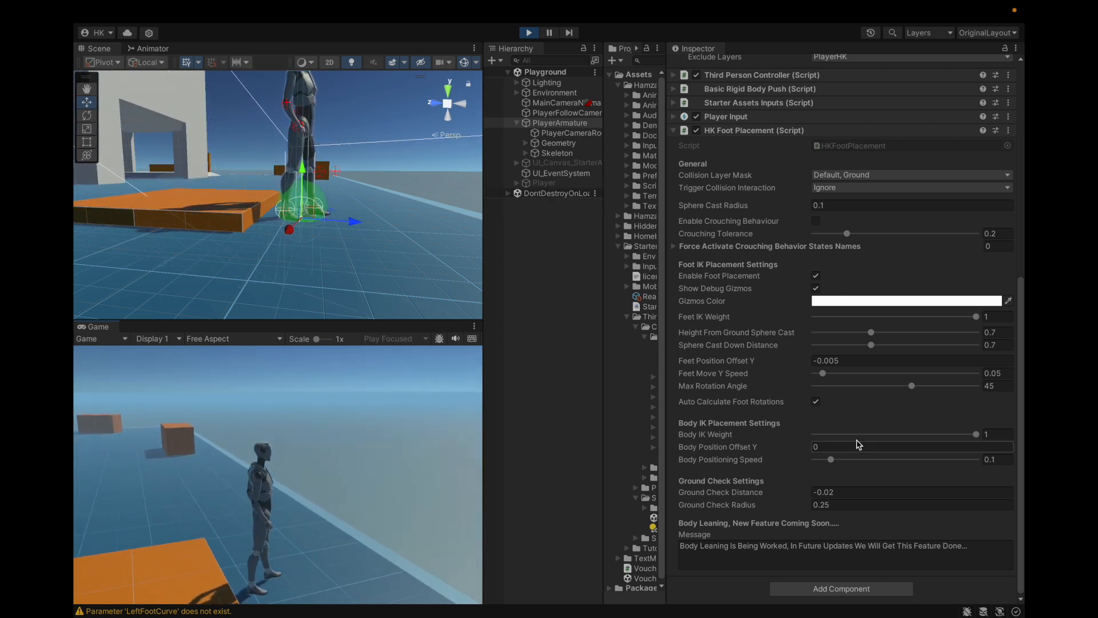
{"action": "left_click", "coordinate": [1006, 461]}
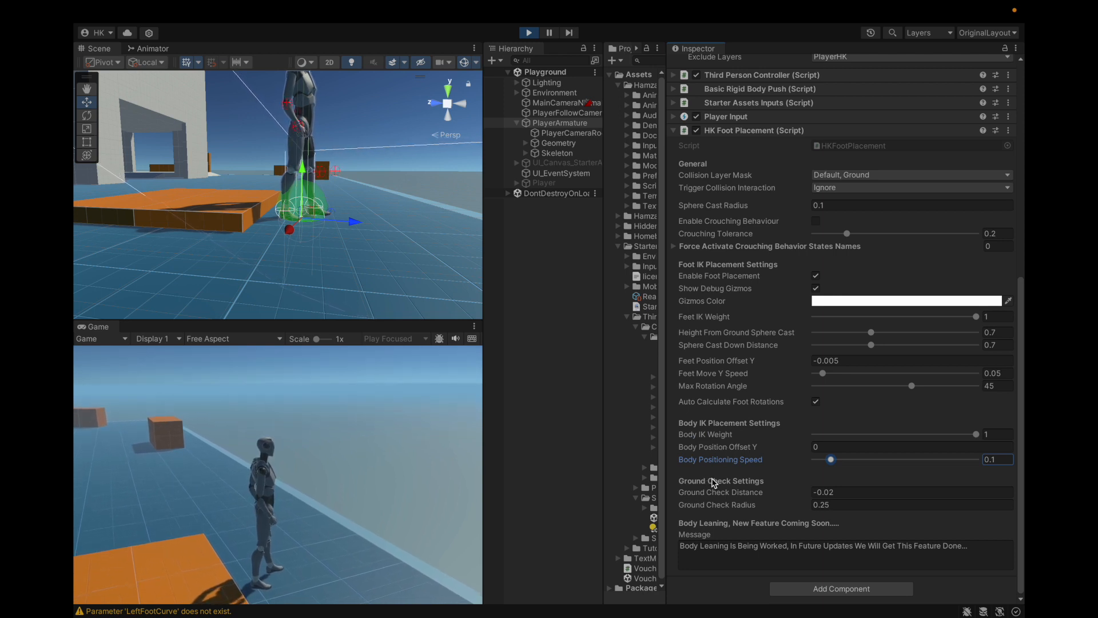
Step: Try different Ground Check Settings values while viewing the ground check sphere at the character's feet, and undo the changes
{"action": "scroll", "coordinate": [352, 226], "scroll_direction": "up", "scroll_amount": 4}
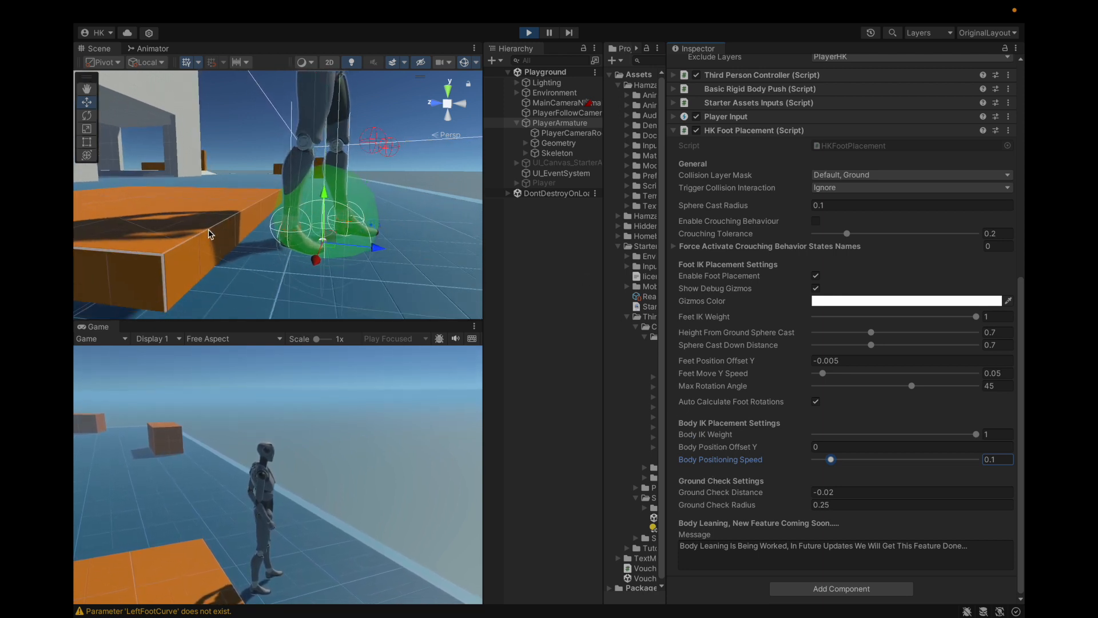
{"action": "middle_click_drag", "start_coordinate": [353, 226], "coordinate": [321, 235]}
{"action": "scroll", "coordinate": [227, 259], "scroll_direction": "up", "scroll_amount": 4}
{"action": "left_click_drag", "start_coordinate": [227, 259], "coordinate": [240, 222], "text": "alt"}
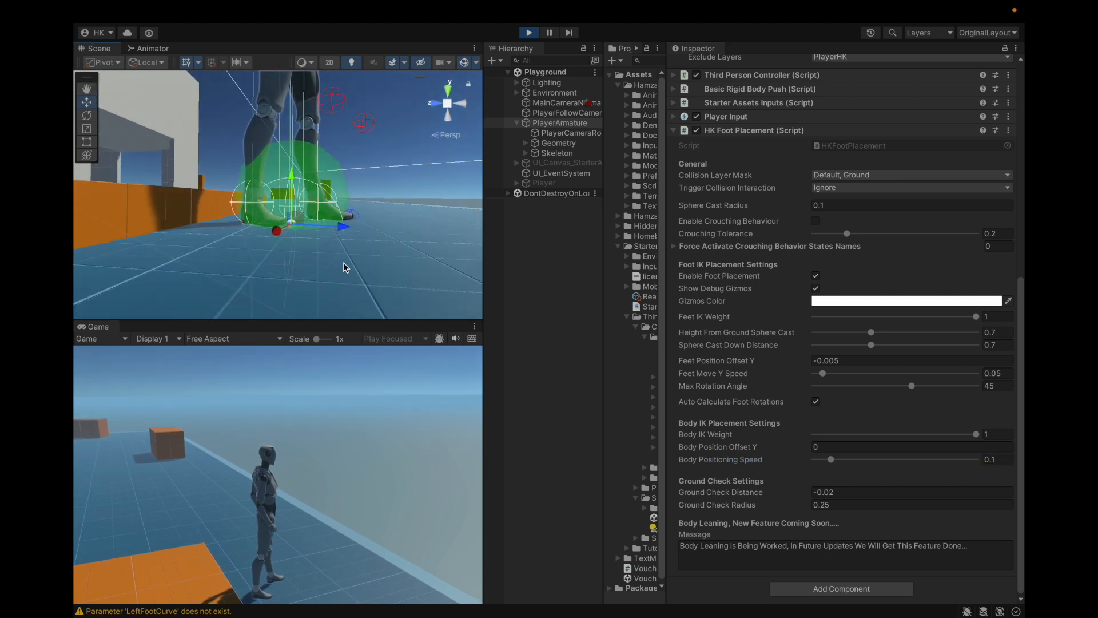
{"action": "left_click_drag", "start_coordinate": [297, 248], "coordinate": [298, 275], "text": "alt"}
{"action": "left_click_drag", "start_coordinate": [800, 493], "coordinate": [809, 505]}
{"action": "key", "text": "ctrl+z"}
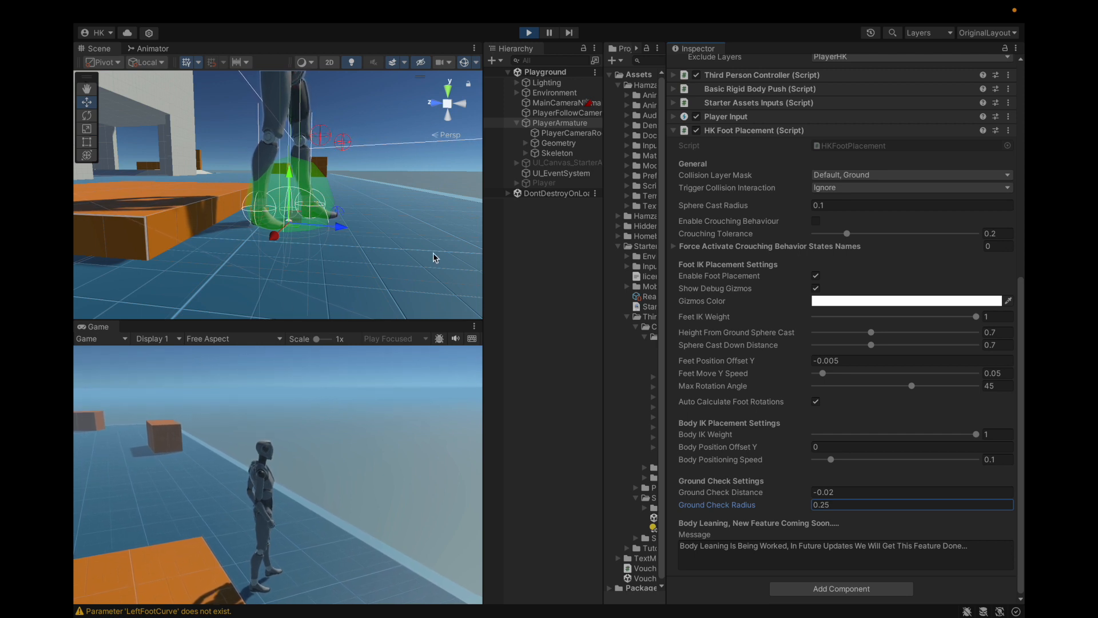
Step: Make the character jump repeatedly and examine the ground check sphere in the Scene view
{"action": "left_click", "coordinate": [278, 474]}
{"action": "key", "text": "space"}
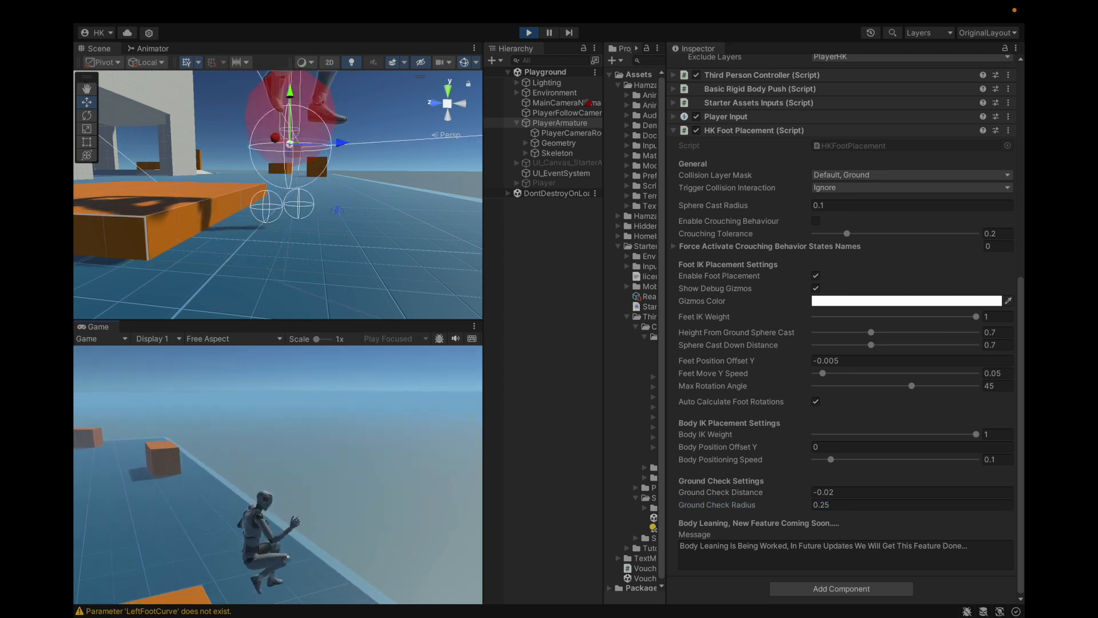
{"action": "key", "text": "space"}
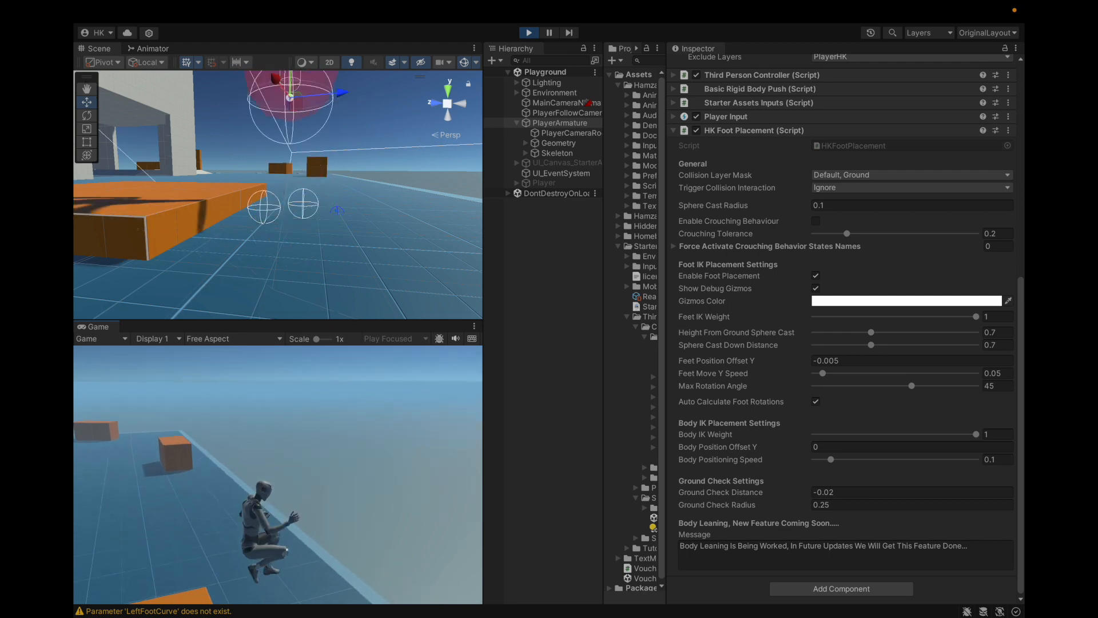
{"action": "key", "text": "space"}
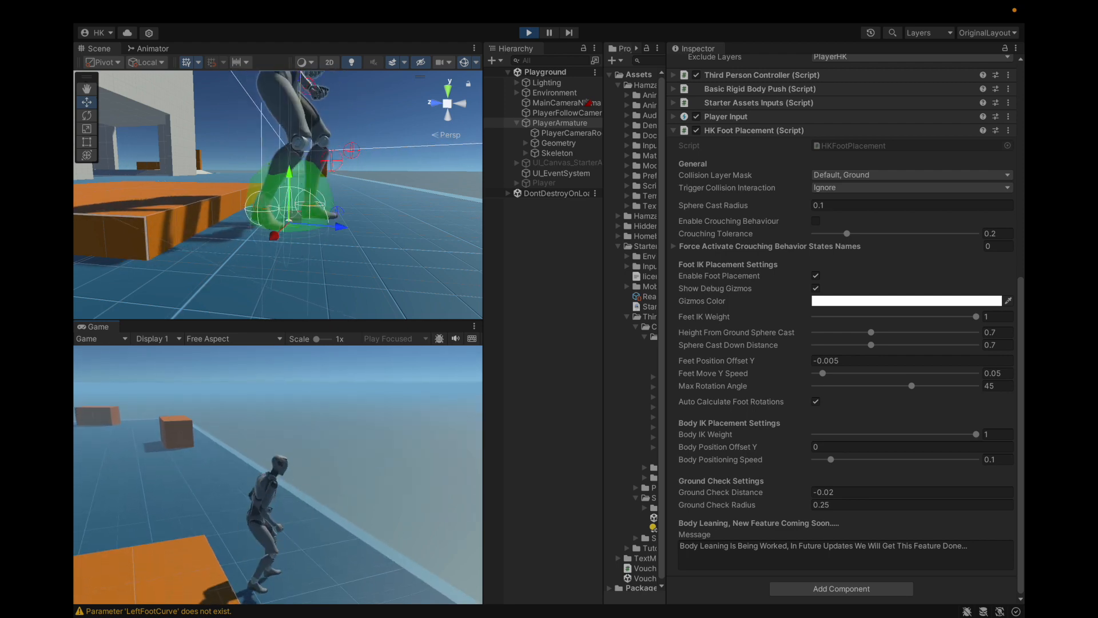
{"action": "key", "text": "space"}
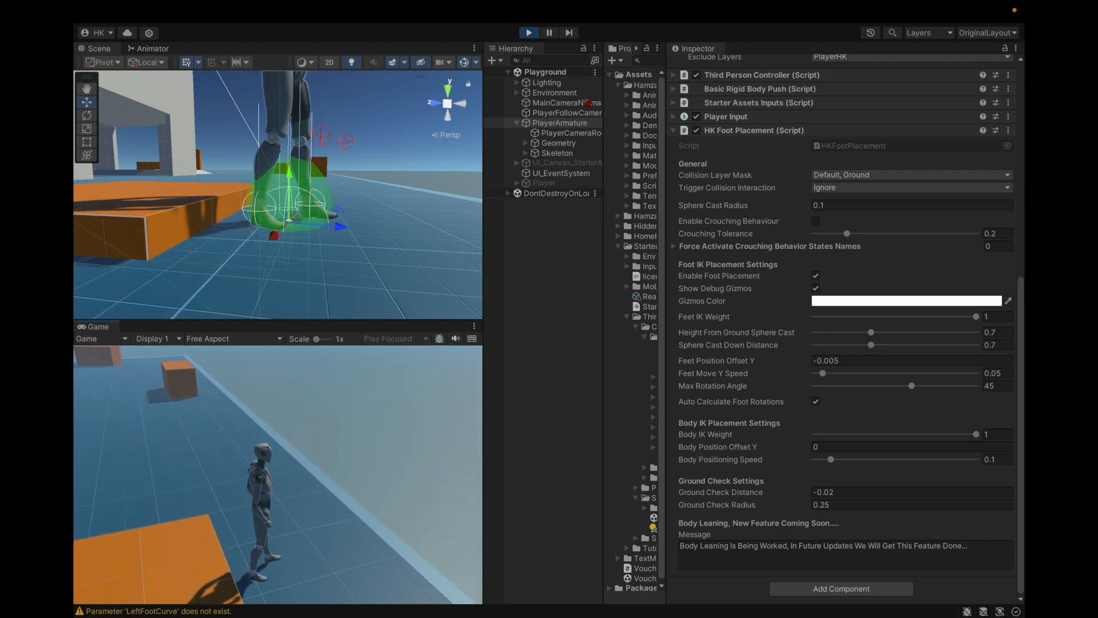
{"action": "key", "text": "Escape"}
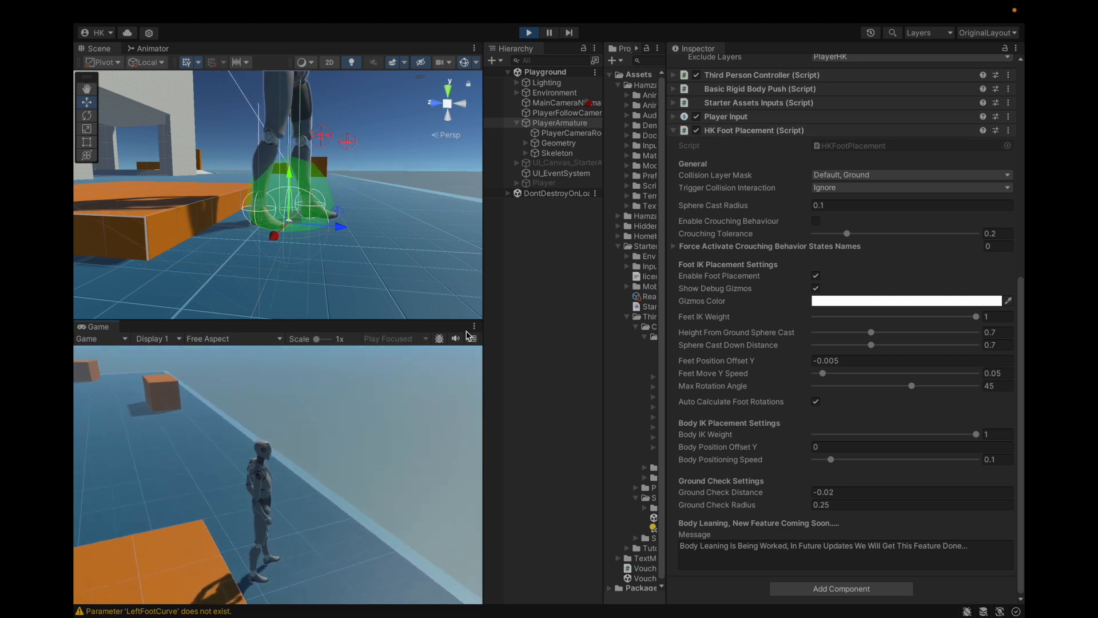
Step: Walk the character to the platform's edge with one foot on it and check the ground detection there
{"action": "left_click", "coordinate": [423, 389]}
{"action": "key", "text": "w"}
{"action": "key", "text": "a"}
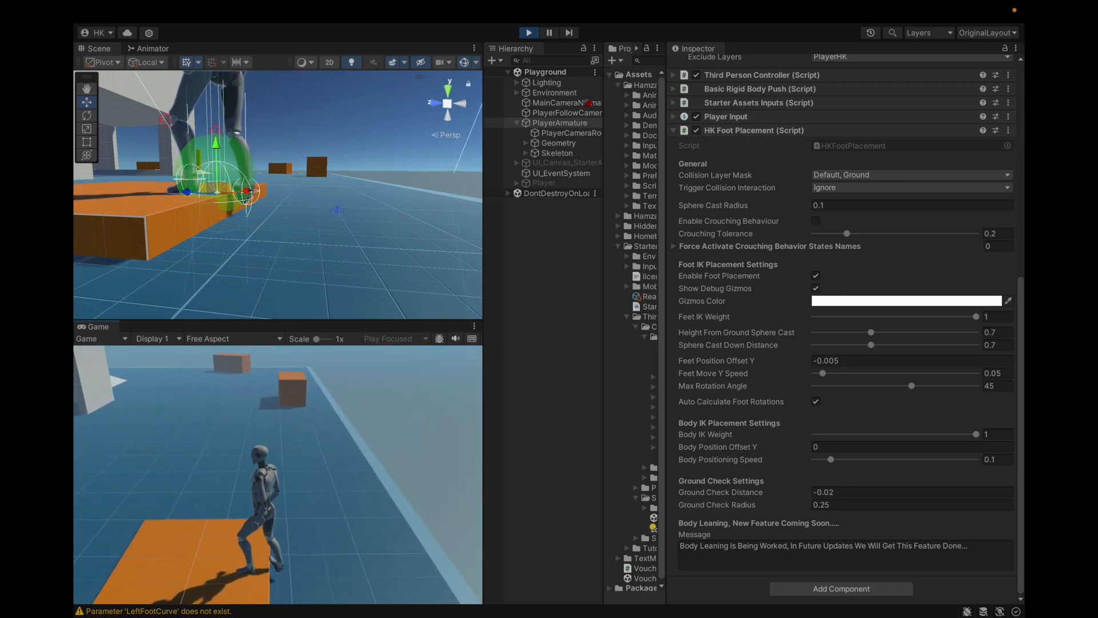
{"action": "key", "text": "w"}
{"action": "key", "text": "space"}
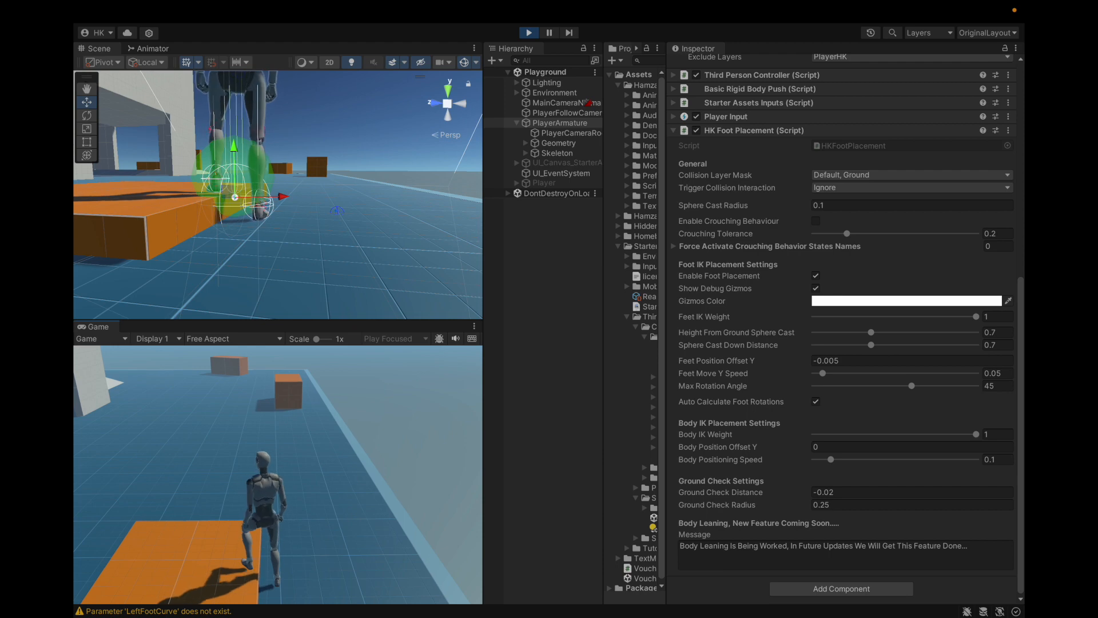
{"action": "key", "text": "space"}
{"action": "key", "text": "Escape"}
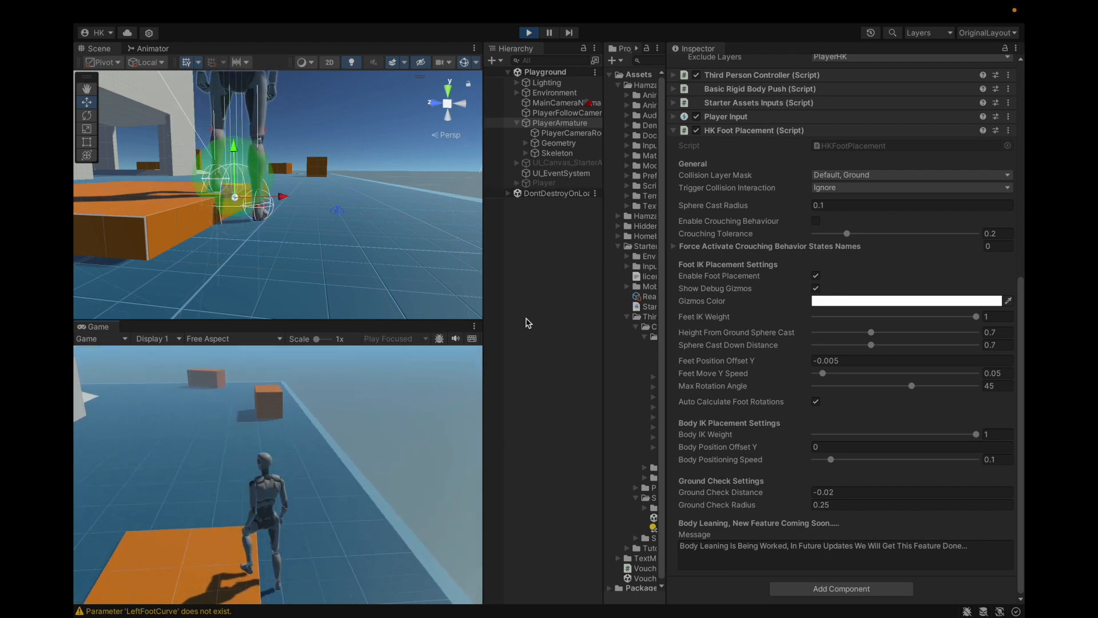
Step: View the character and platform from the opposite side in the Scene view and exit play mode
{"action": "left_click_drag", "start_coordinate": [163, 208], "coordinate": [363, 216], "text": "alt"}
{"action": "scroll", "coordinate": [363, 216], "scroll_direction": "down", "scroll_amount": 10}
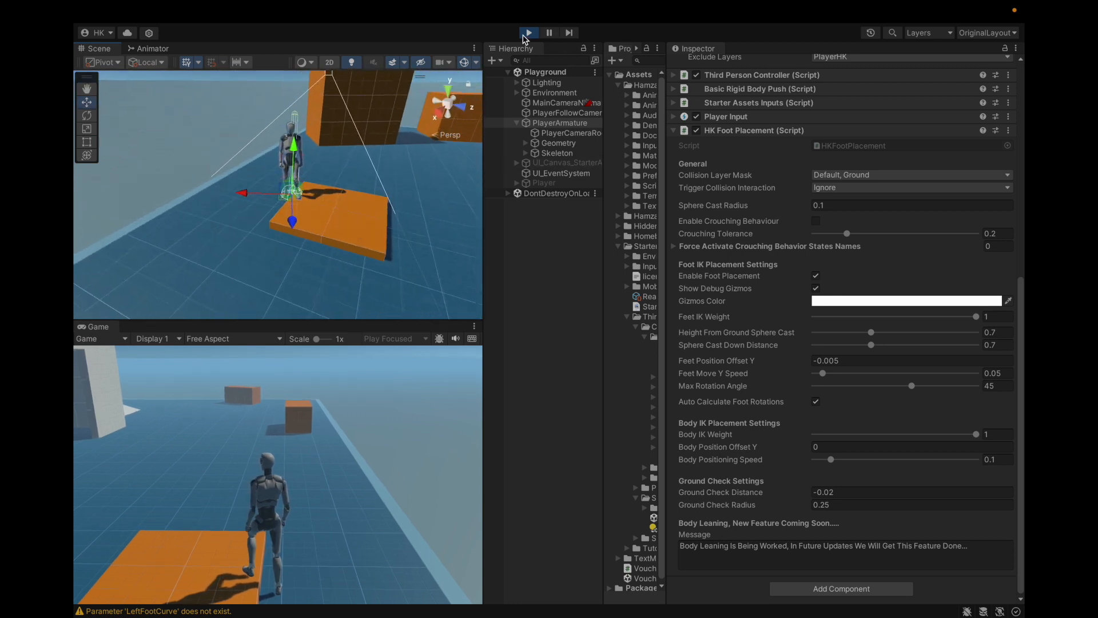
{"action": "left_click", "coordinate": [527, 34]}
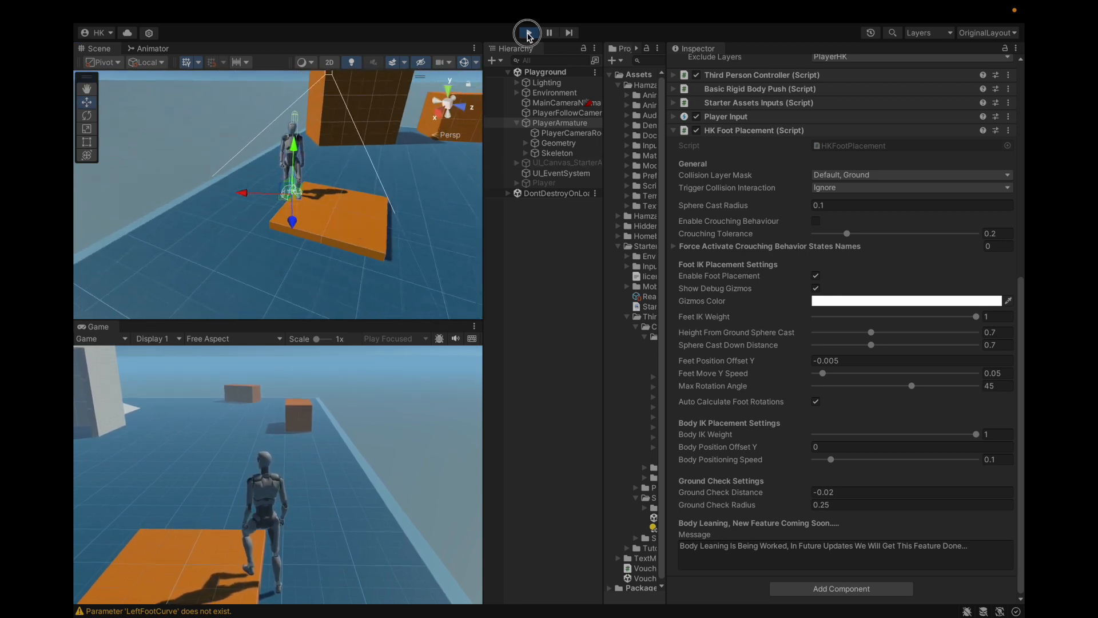
Step: Collapse PlayerArmature's Animator, Character Controller and HK Foot Placement components
{"action": "scroll", "coordinate": [758, 143], "scroll_direction": "down", "scroll_amount": 2}
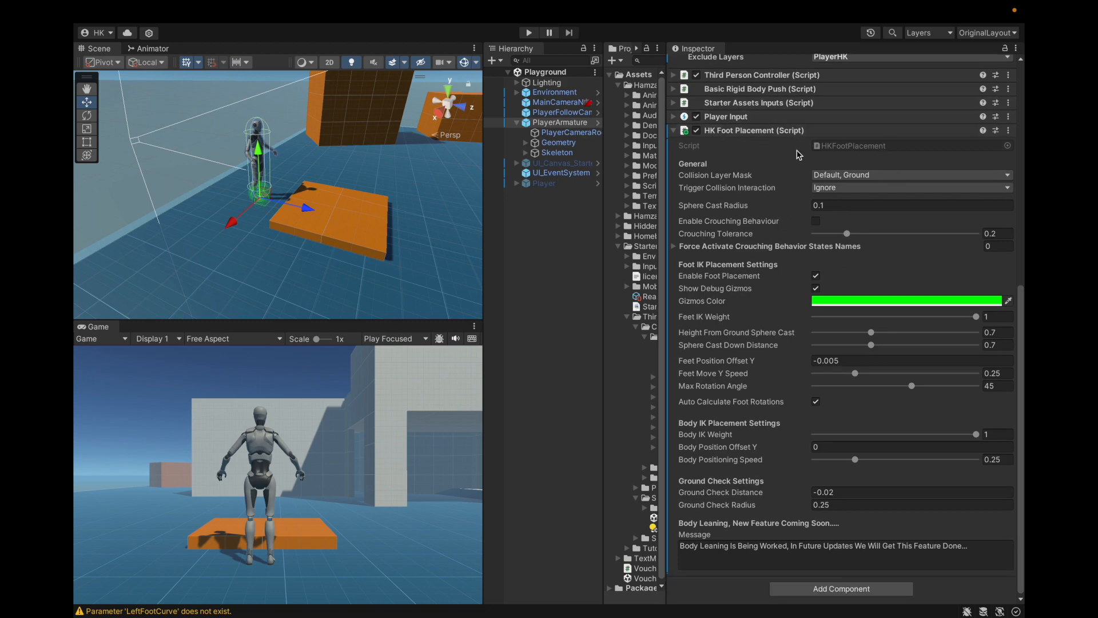
{"action": "scroll", "coordinate": [797, 152], "scroll_direction": "up", "scroll_amount": 10}
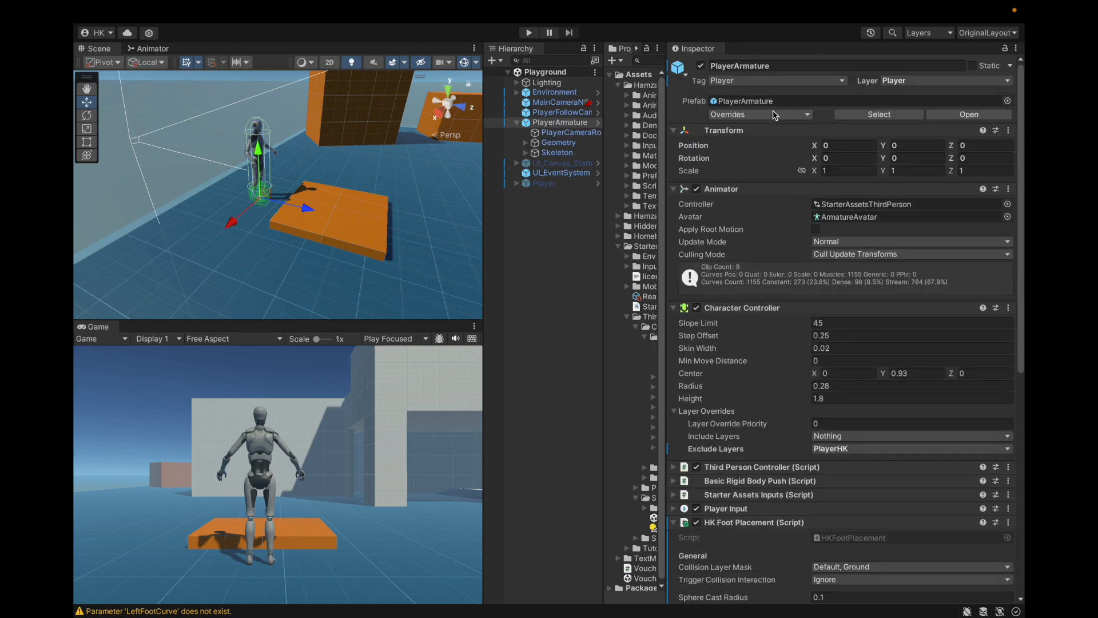
{"action": "left_click", "coordinate": [762, 190]}
{"action": "left_click", "coordinate": [762, 202]}
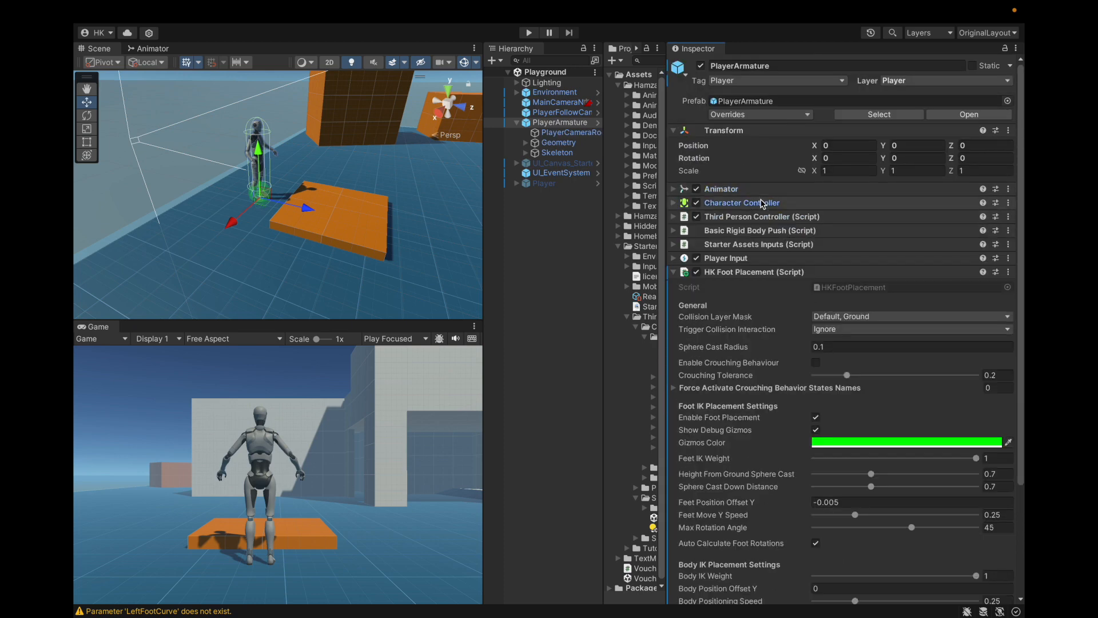
{"action": "left_click", "coordinate": [789, 274]}
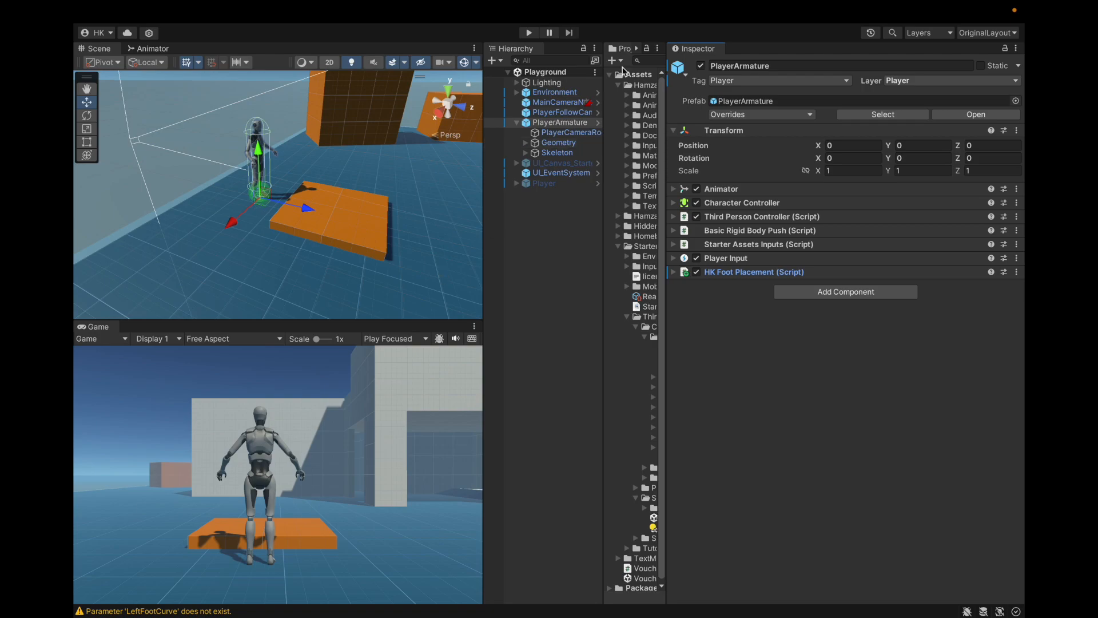